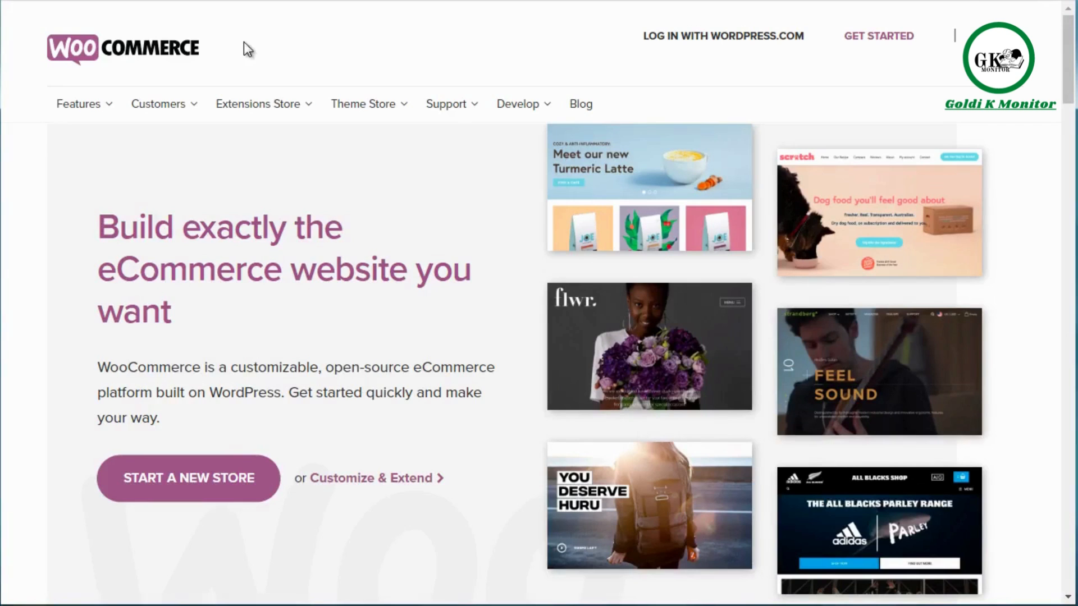
Enlarge the WooCommerce page for easier reading and open the full list of WooCommerce extensions.
{"action": "key", "text": "ctrl+plus"}
{"action": "key", "text": "ctrl+plus"}
{"action": "key", "text": "ctrl+minus"}
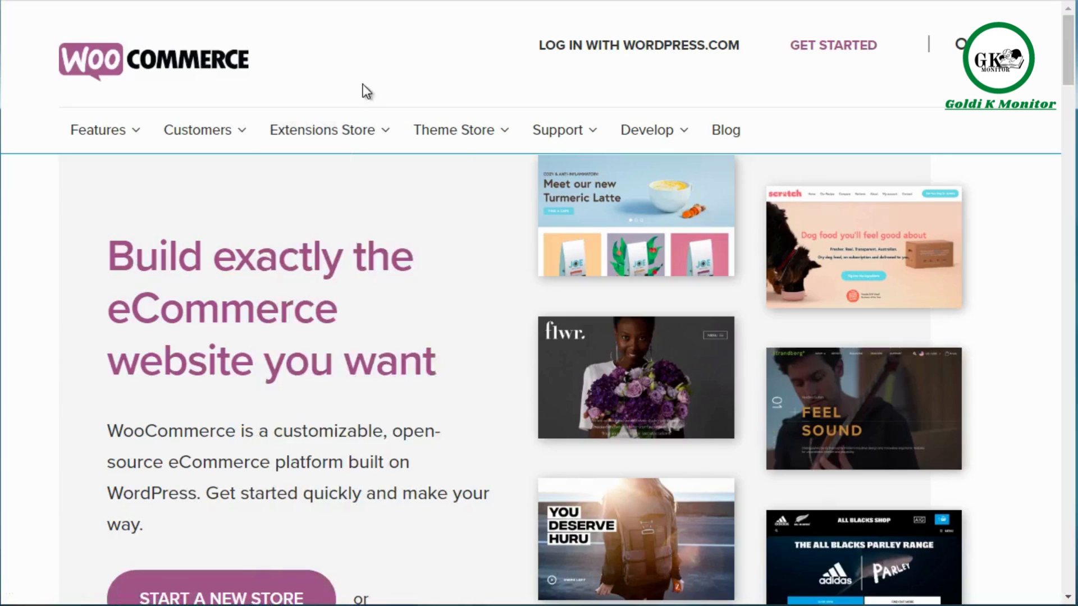
{"action": "mouse_move", "coordinate": [344, 135]}
{"action": "left_click", "coordinate": [313, 176]}
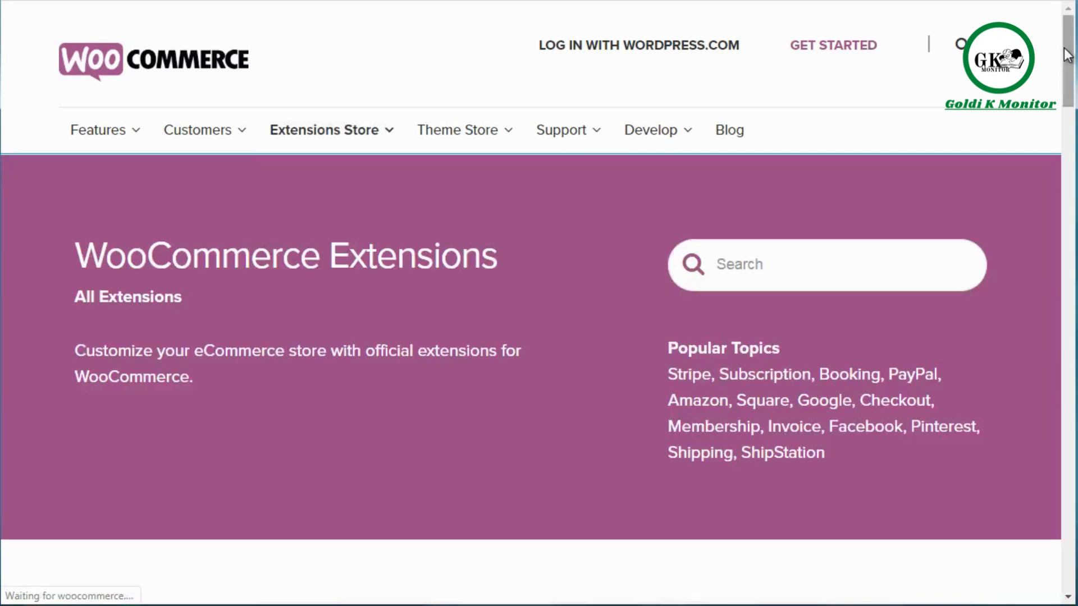
Open the WooCommerce Memberships extension from the Popular extensions.
{"action": "scroll", "coordinate": [1067, 76], "scroll_direction": "down", "scroll_amount": 2}
{"action": "left_click_drag", "start_coordinate": [1066, 76], "coordinate": [1067, 140]}
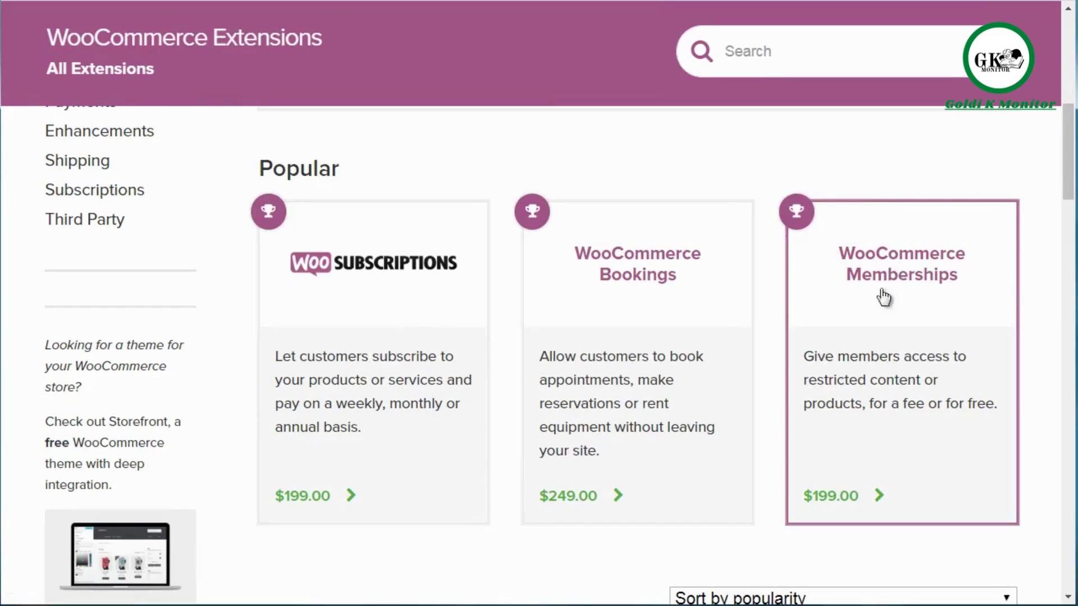
{"action": "left_click", "coordinate": [881, 257]}
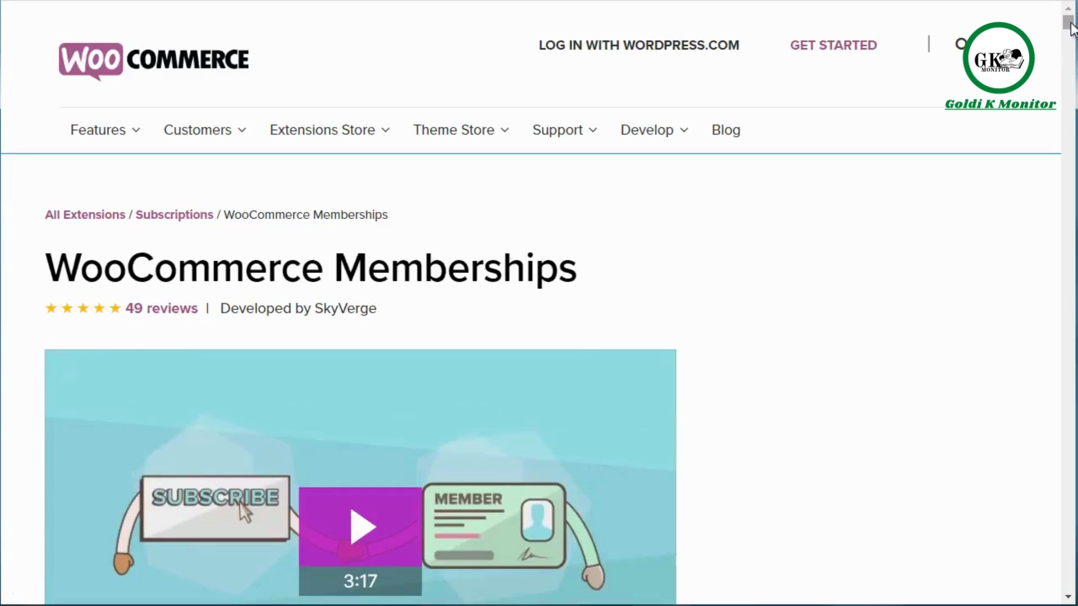
Examine the WooCommerce Memberships page's requirements and its sections on selling or assigning memberships, granting content access and content dripping.
{"action": "left_click_drag", "start_coordinate": [1072, 28], "coordinate": [1072, 39]}
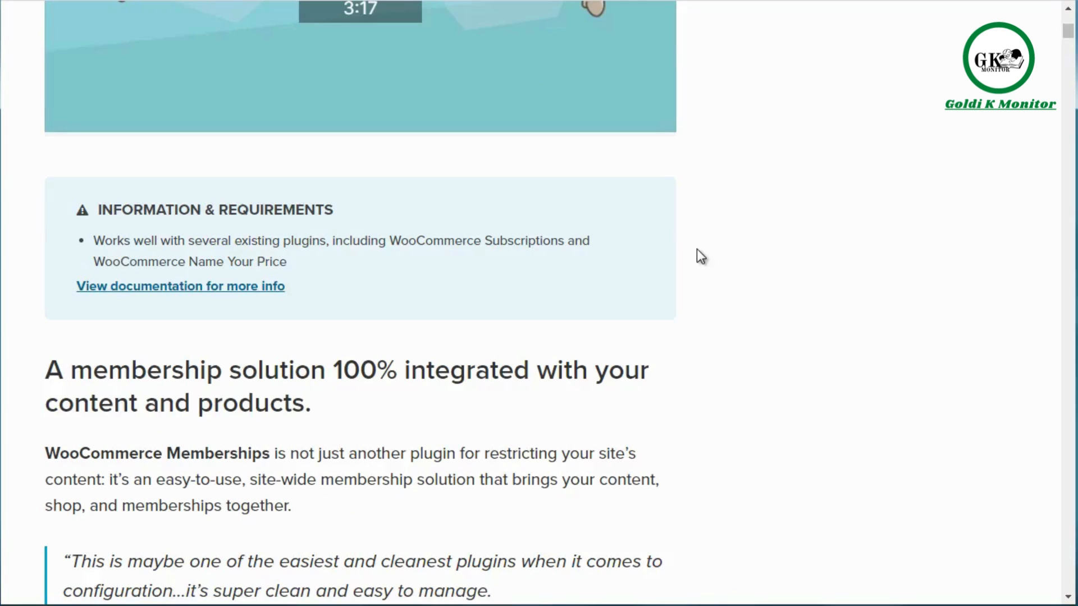
{"action": "scroll", "coordinate": [696, 249], "scroll_direction": "down", "scroll_amount": 3}
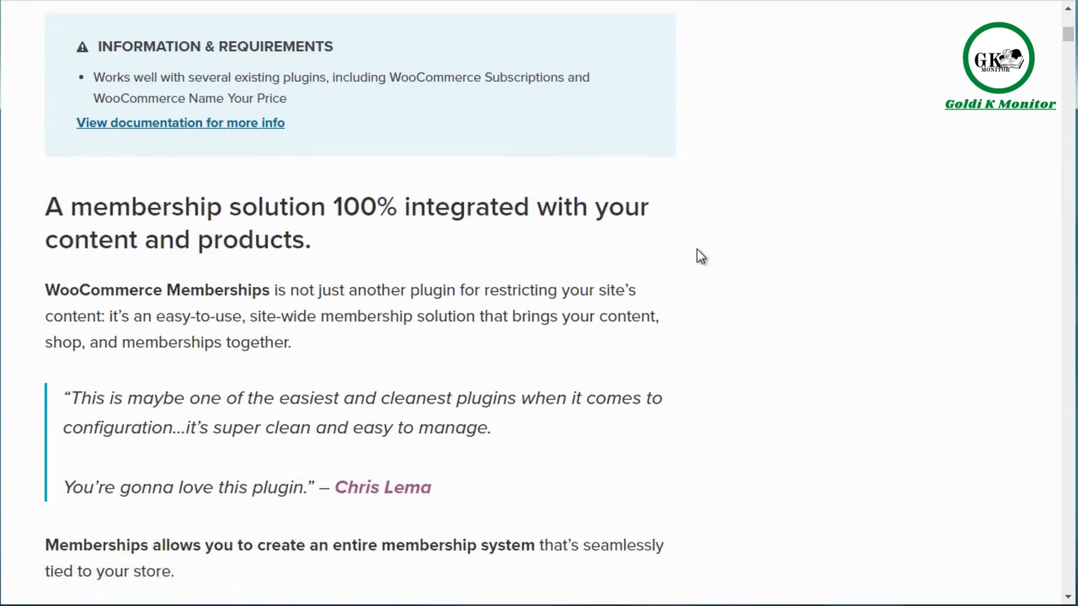
{"action": "scroll", "coordinate": [696, 250], "scroll_direction": "down", "scroll_amount": 2}
{"action": "scroll", "coordinate": [696, 250], "scroll_direction": "down", "scroll_amount": 6}
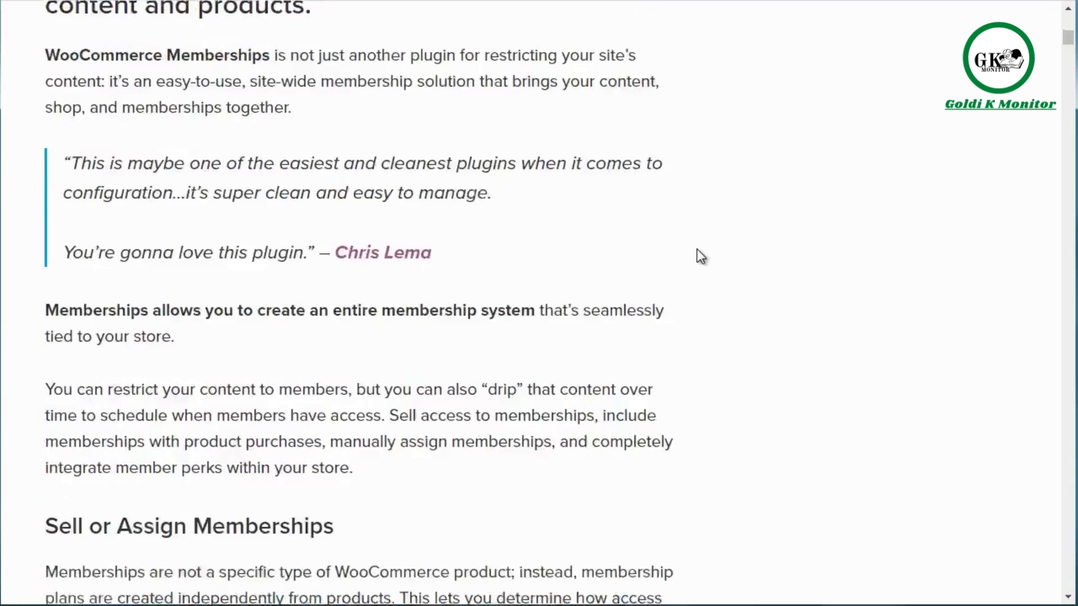
{"action": "scroll", "coordinate": [701, 256], "scroll_direction": "down", "scroll_amount": 5}
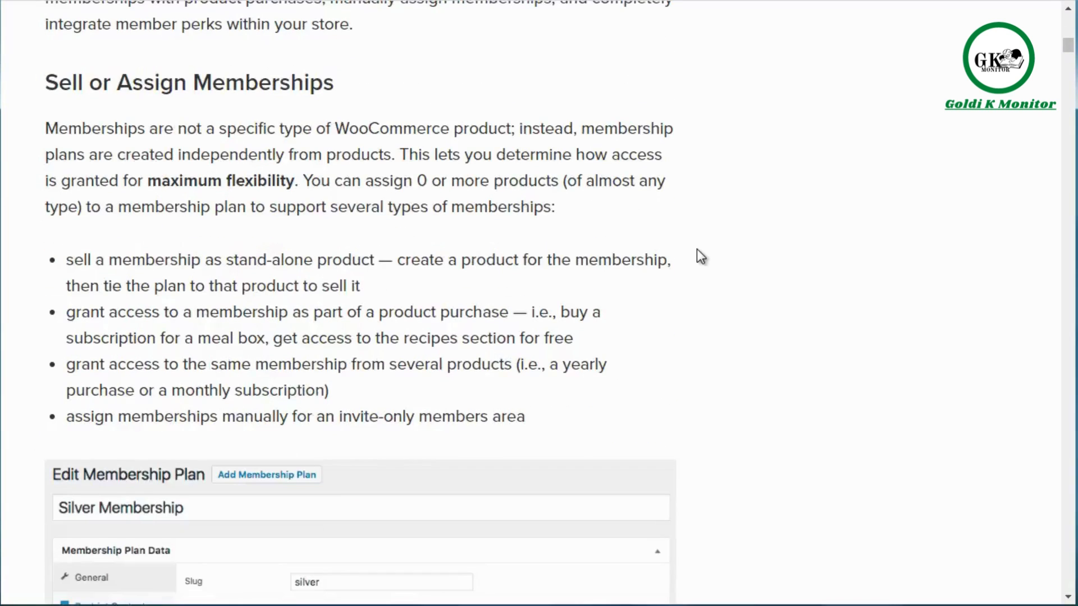
{"action": "scroll", "coordinate": [701, 256], "scroll_direction": "down", "scroll_amount": 1}
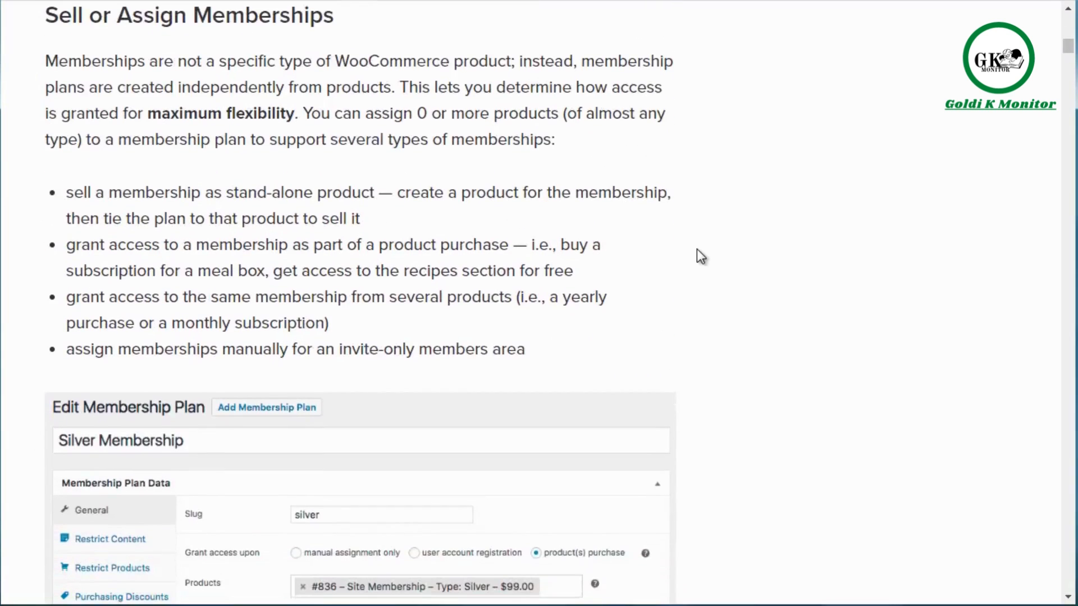
{"action": "scroll", "coordinate": [700, 256], "scroll_direction": "down", "scroll_amount": 5}
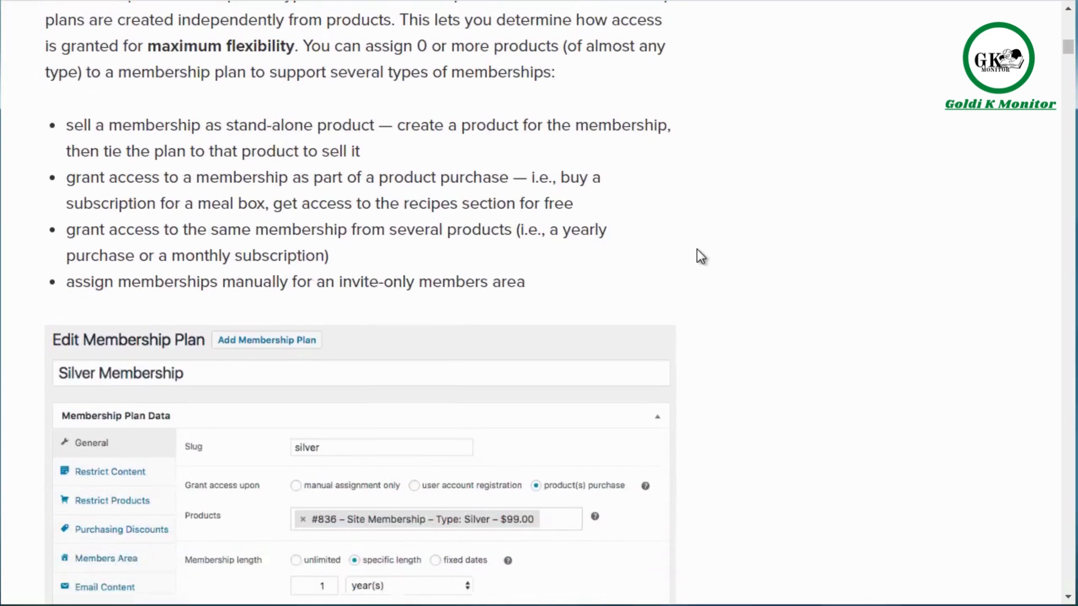
{"action": "scroll", "coordinate": [697, 250], "scroll_direction": "down", "scroll_amount": 5}
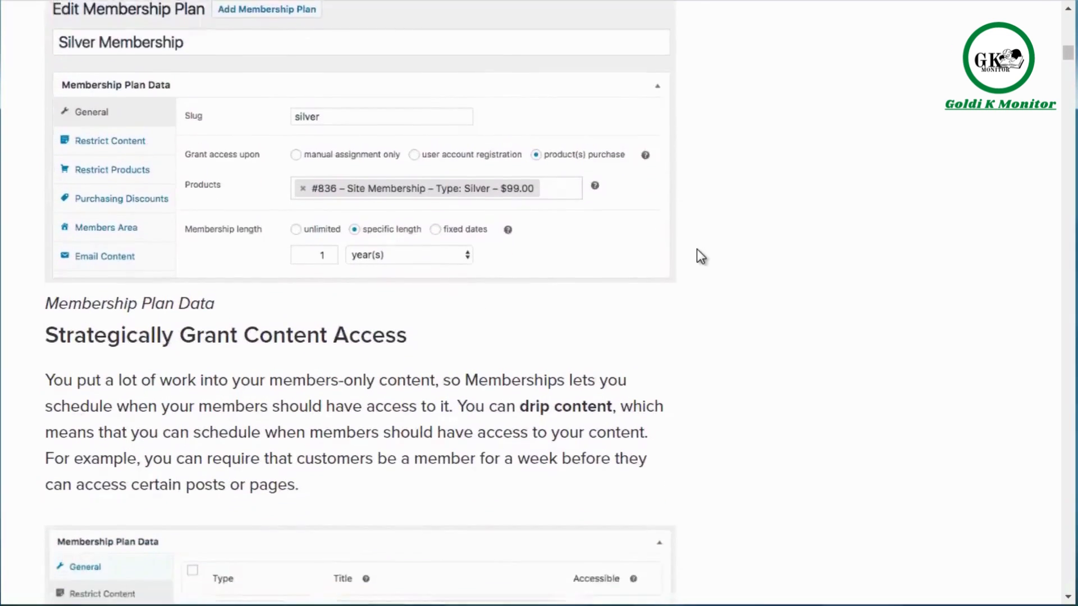
{"action": "scroll", "coordinate": [697, 251], "scroll_direction": "up", "scroll_amount": 2}
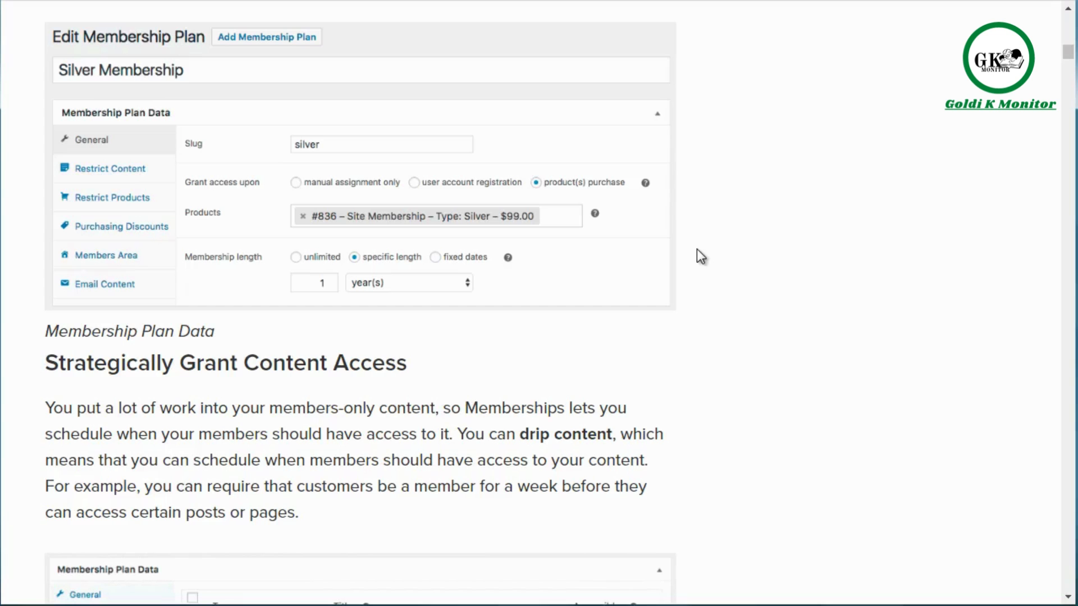
{"action": "scroll", "coordinate": [696, 250], "scroll_direction": "down", "scroll_amount": 4}
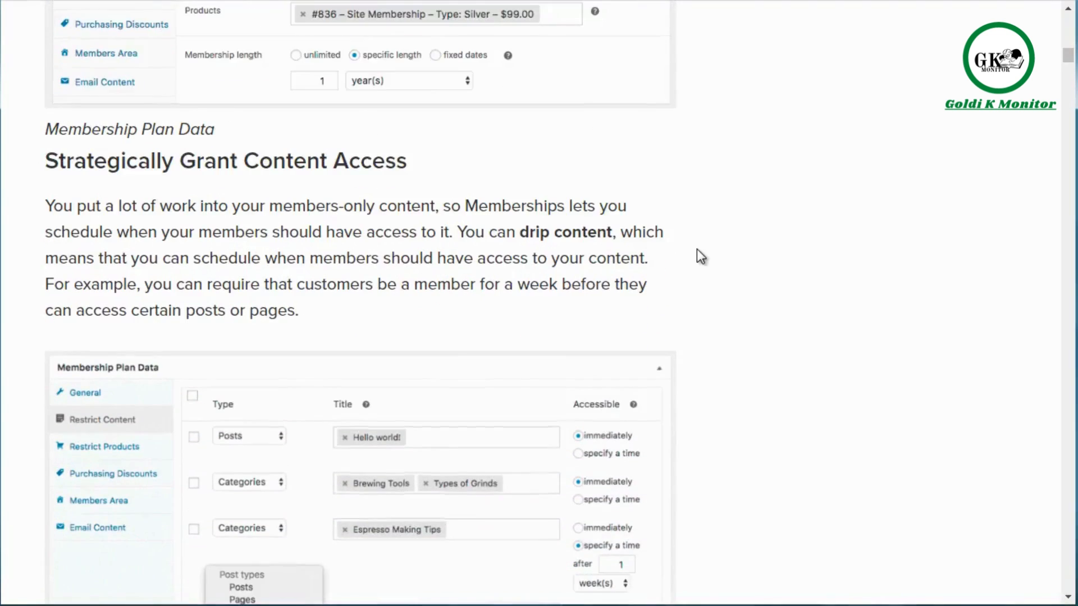
{"action": "scroll", "coordinate": [696, 250], "scroll_direction": "down", "scroll_amount": 2}
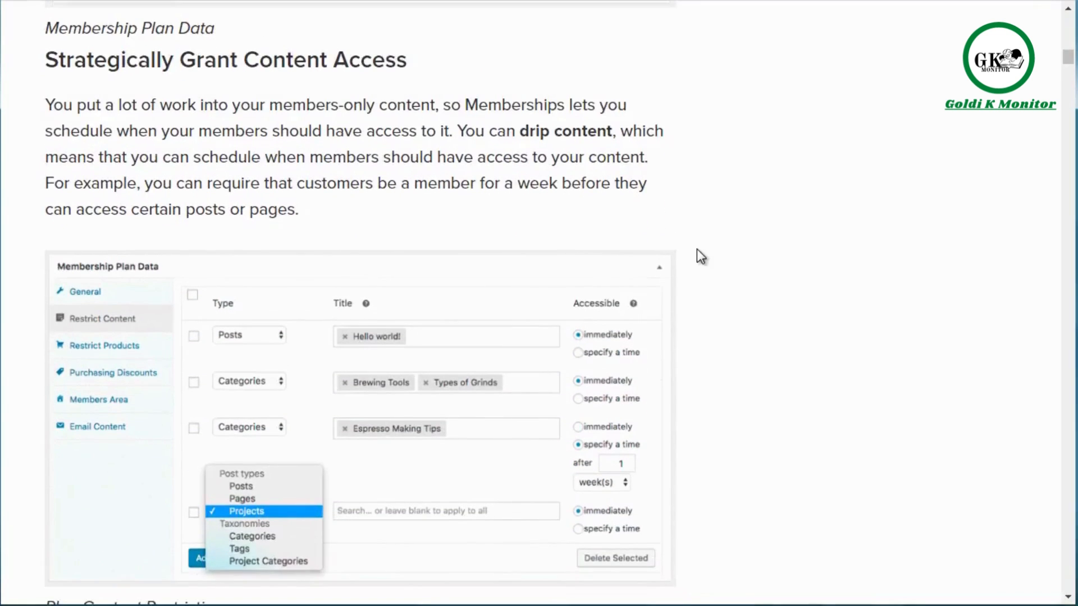
{"action": "scroll", "coordinate": [696, 250], "scroll_direction": "down", "scroll_amount": 5}
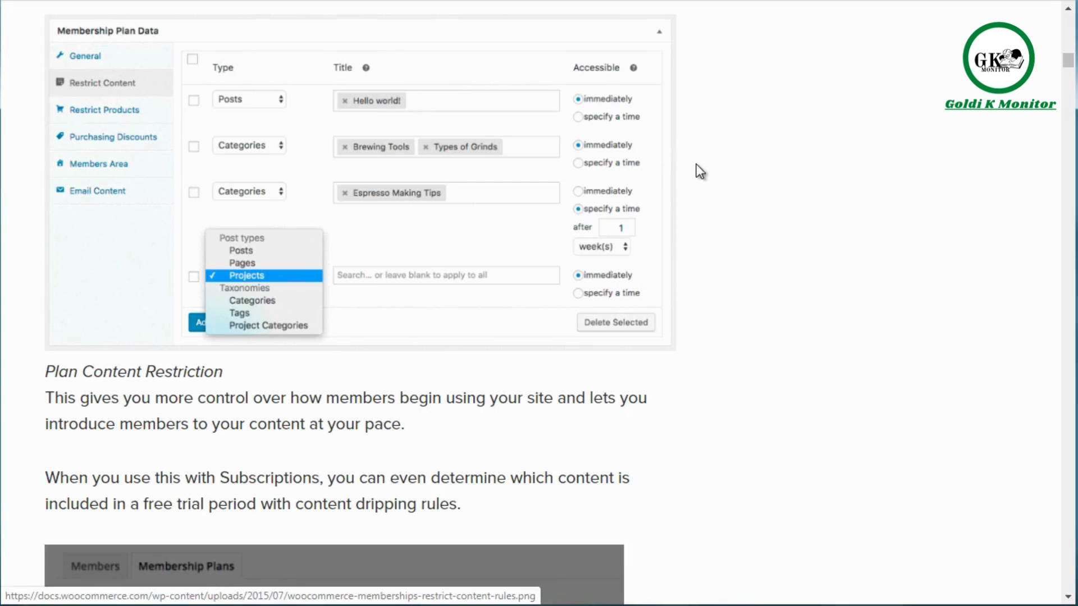
{"action": "scroll", "coordinate": [696, 164], "scroll_direction": "down", "scroll_amount": 8}
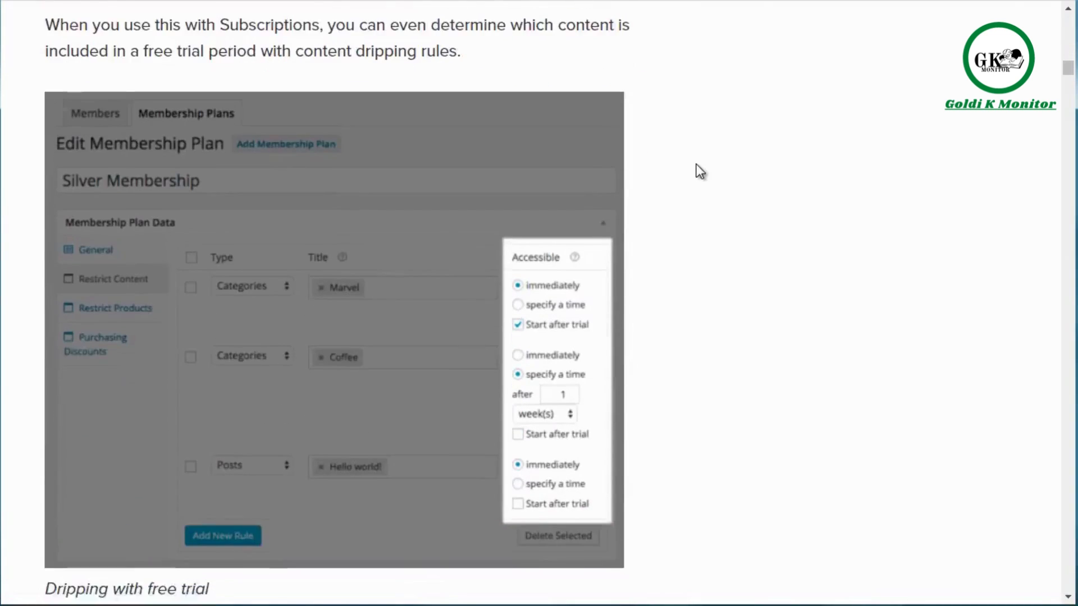
{"action": "scroll", "coordinate": [696, 164], "scroll_direction": "down", "scroll_amount": 1}
{"action": "scroll", "coordinate": [696, 164], "scroll_direction": "down", "scroll_amount": 8}
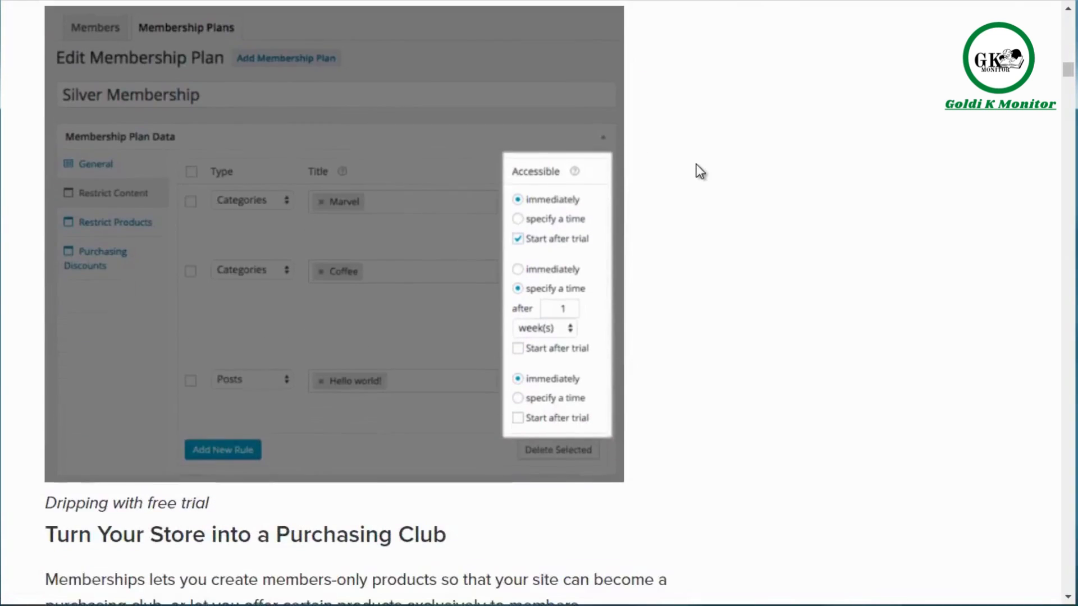
Review the Memberships page's sections on purchasing clubs, shipping, discounts, member perks, import/export, member communication and pricing, and return to the page start.
{"action": "scroll", "coordinate": [696, 164], "scroll_direction": "down", "scroll_amount": 3}
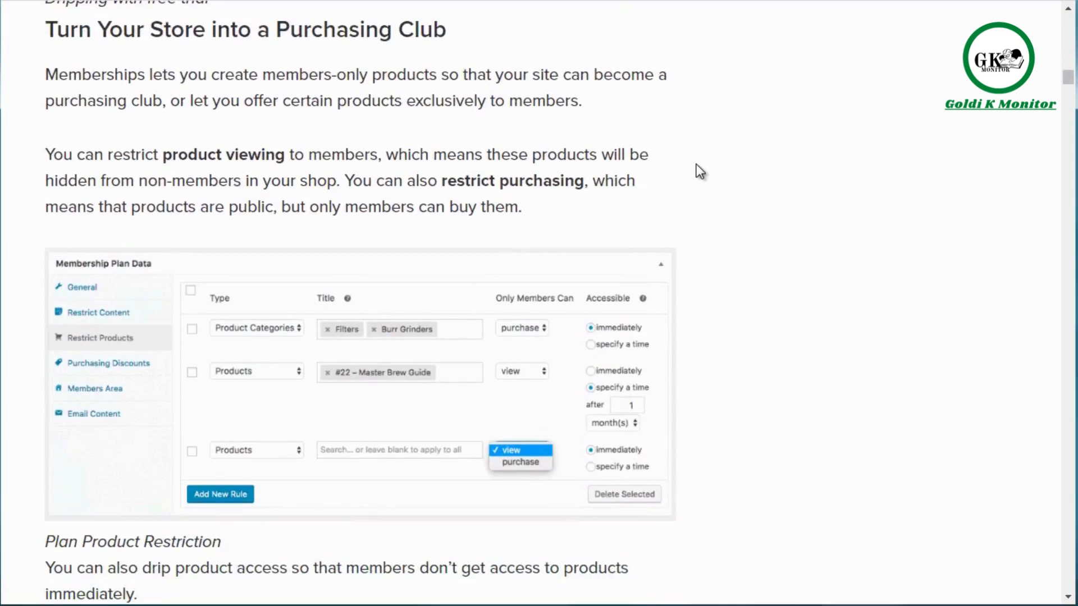
{"action": "scroll", "coordinate": [696, 164], "scroll_direction": "down", "scroll_amount": 11}
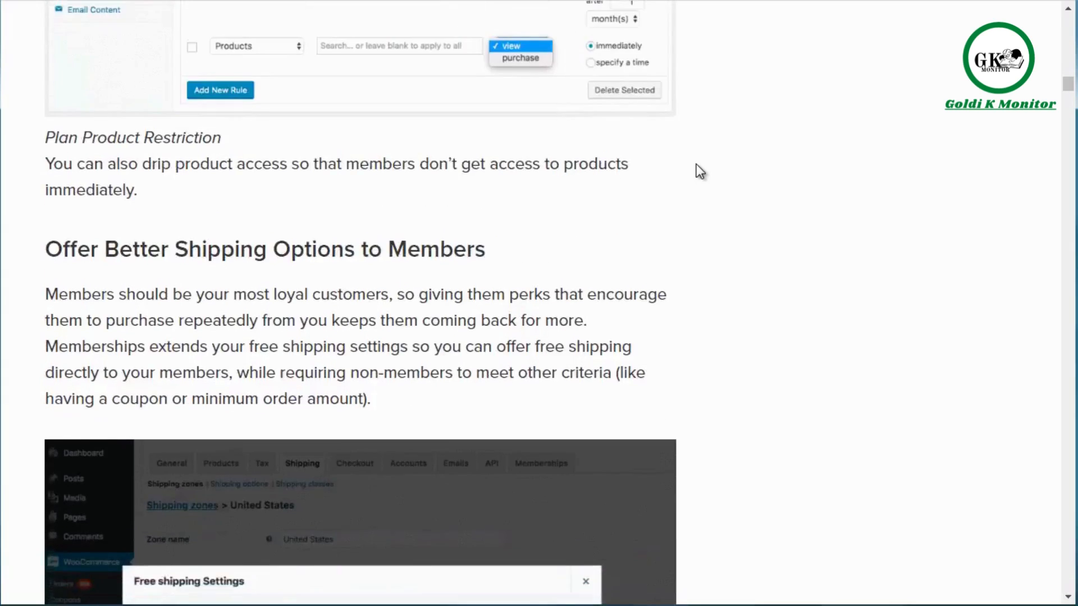
{"action": "scroll", "coordinate": [696, 164], "scroll_direction": "down", "scroll_amount": 10}
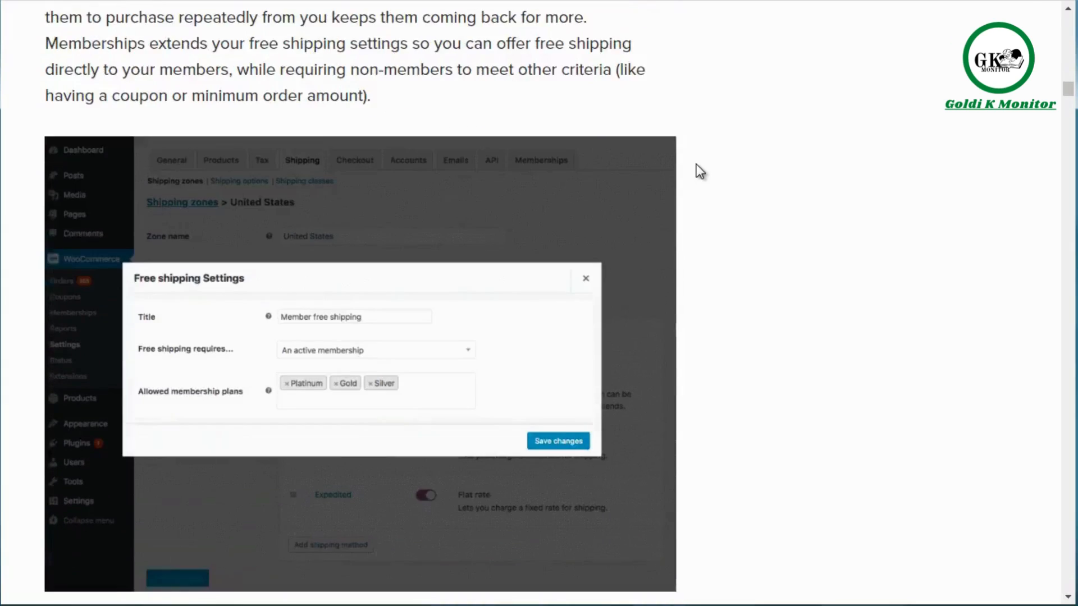
{"action": "scroll", "coordinate": [696, 164], "scroll_direction": "down", "scroll_amount": 2}
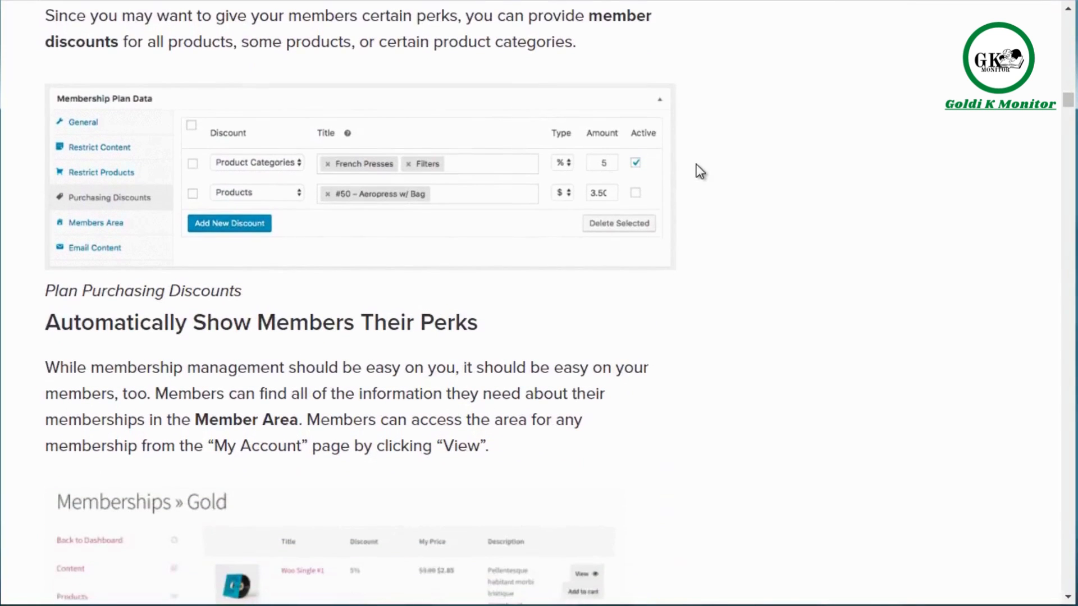
{"action": "scroll", "coordinate": [696, 164], "scroll_direction": "down", "scroll_amount": 5}
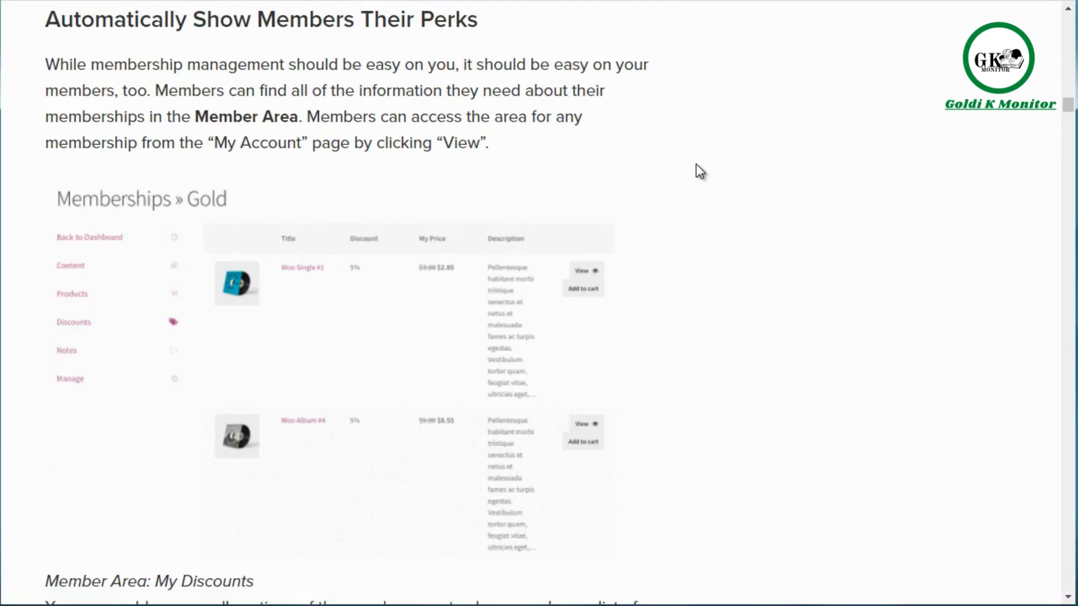
{"action": "scroll", "coordinate": [696, 164], "scroll_direction": "down", "scroll_amount": 10}
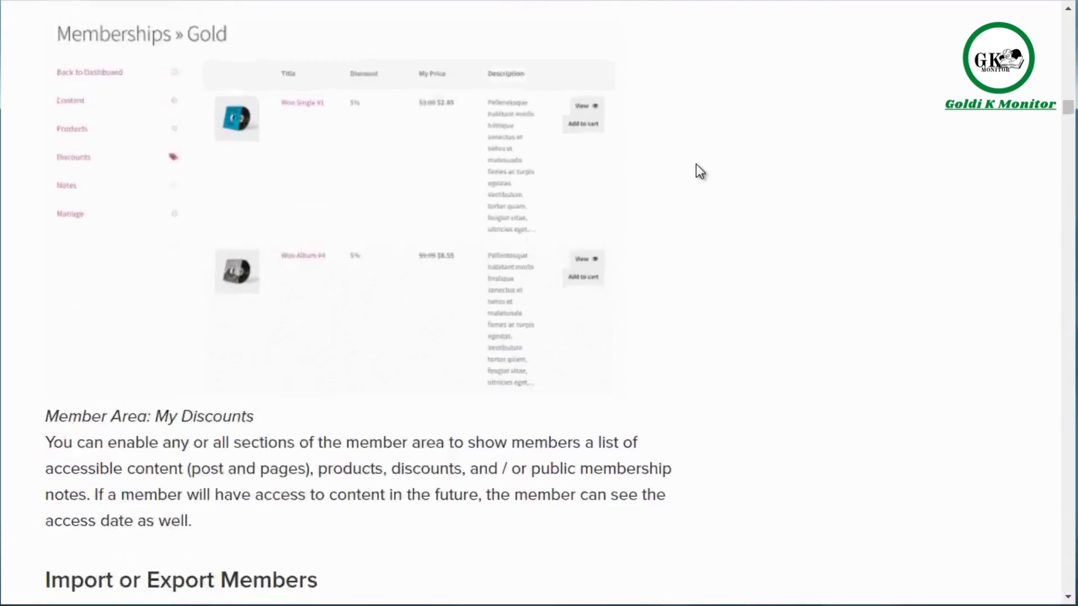
{"action": "scroll", "coordinate": [696, 164], "scroll_direction": "down", "scroll_amount": 1}
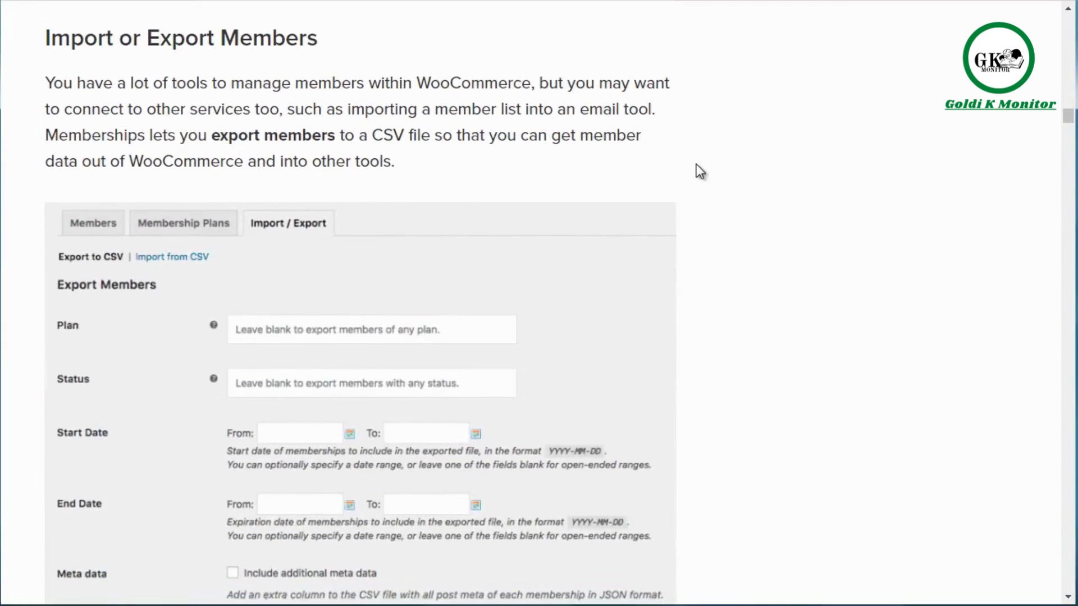
{"action": "scroll", "coordinate": [696, 164], "scroll_direction": "down", "scroll_amount": 8}
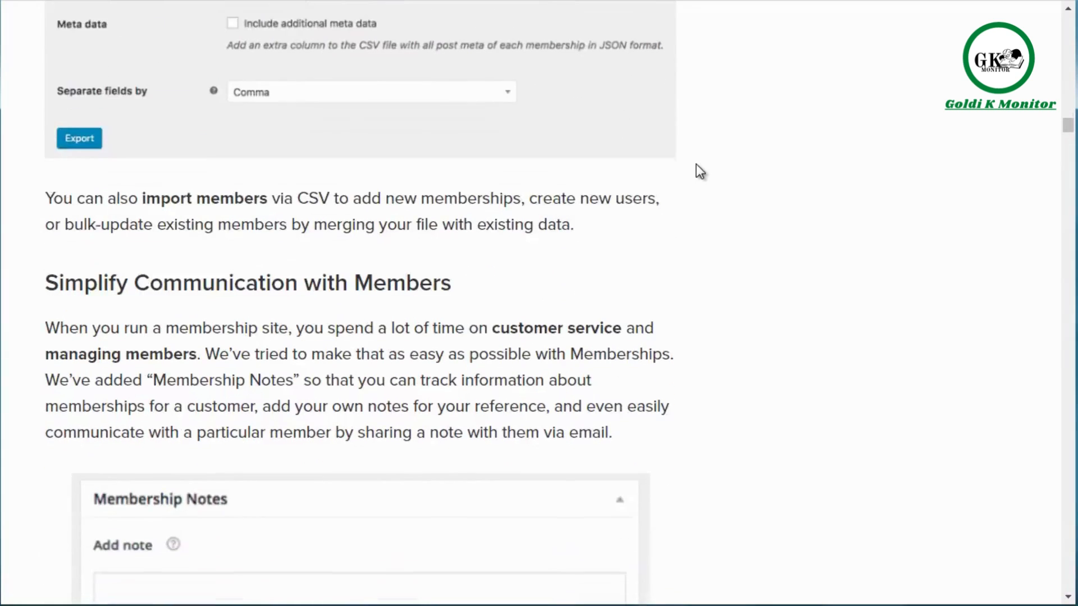
{"action": "scroll", "coordinate": [696, 163], "scroll_direction": "down", "scroll_amount": 4}
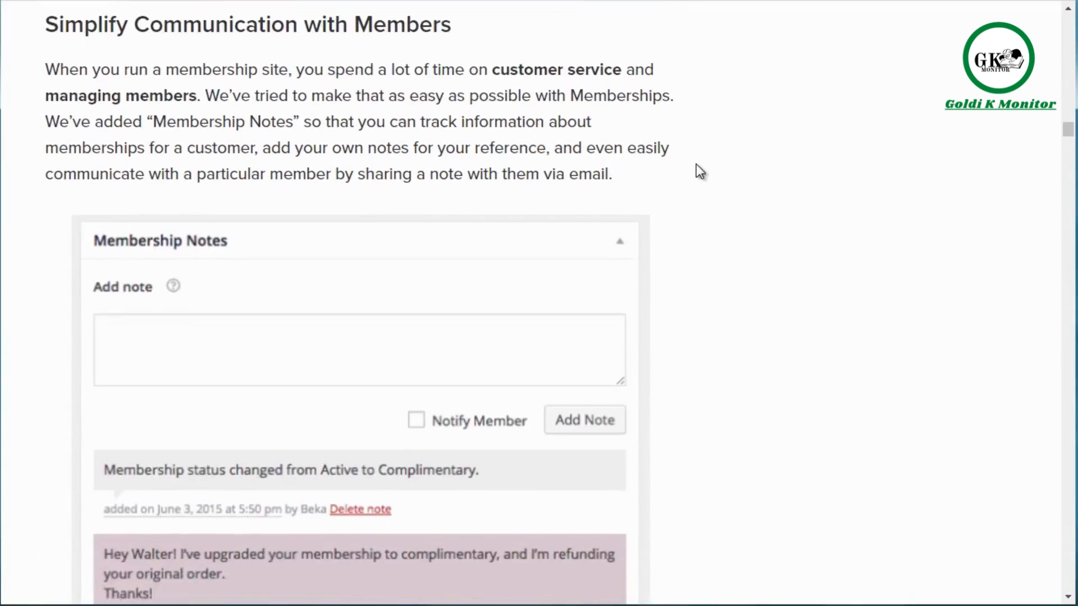
{"action": "scroll", "coordinate": [696, 163], "scroll_direction": "down", "scroll_amount": 11}
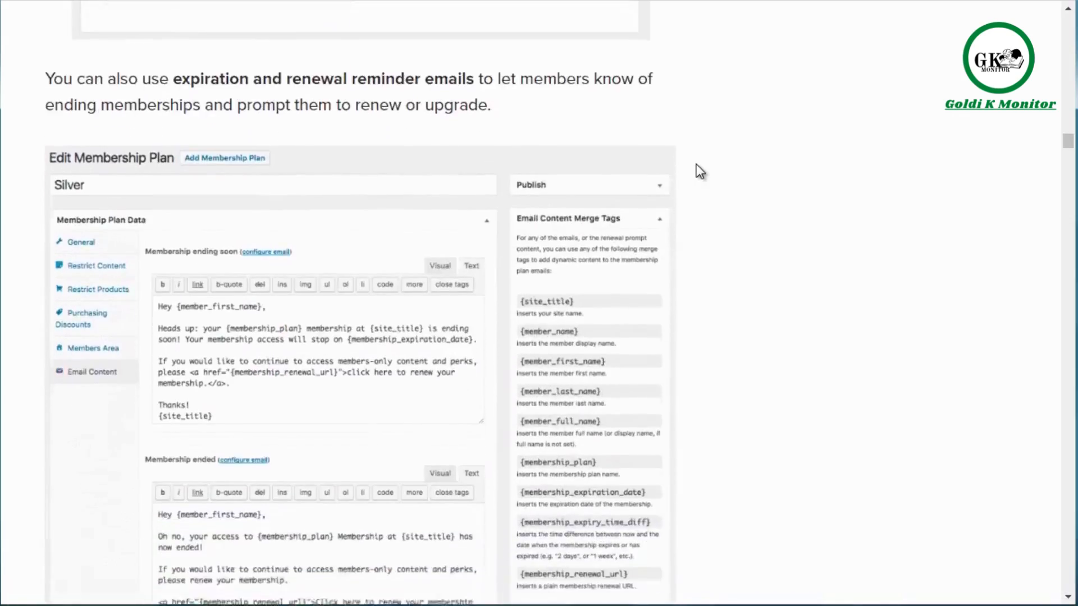
{"action": "scroll", "coordinate": [696, 164], "scroll_direction": "down", "scroll_amount": 20}
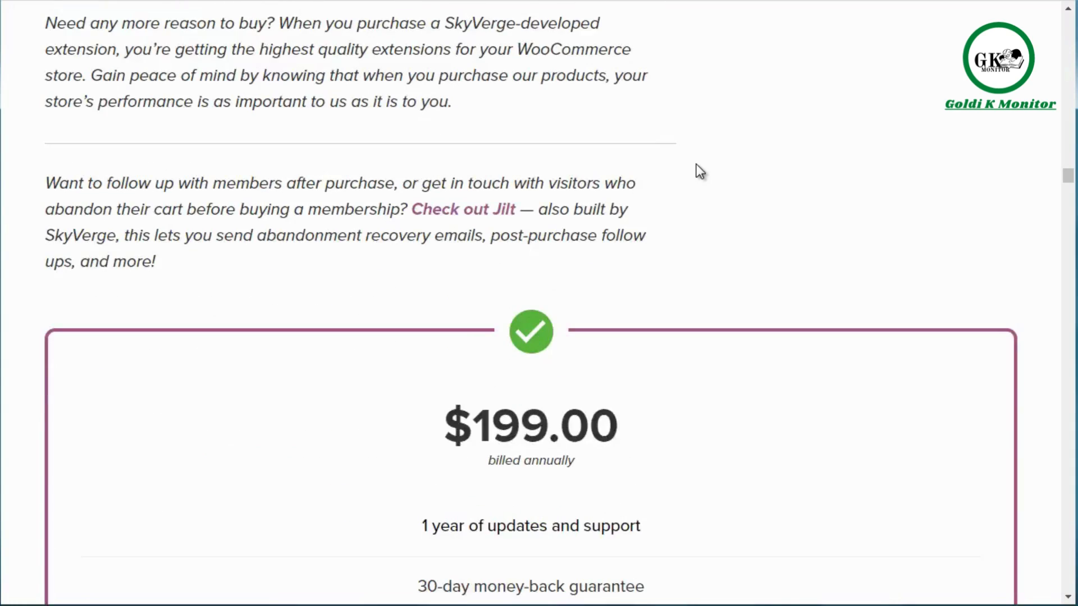
{"action": "scroll", "coordinate": [696, 164], "scroll_direction": "up", "scroll_amount": 20}
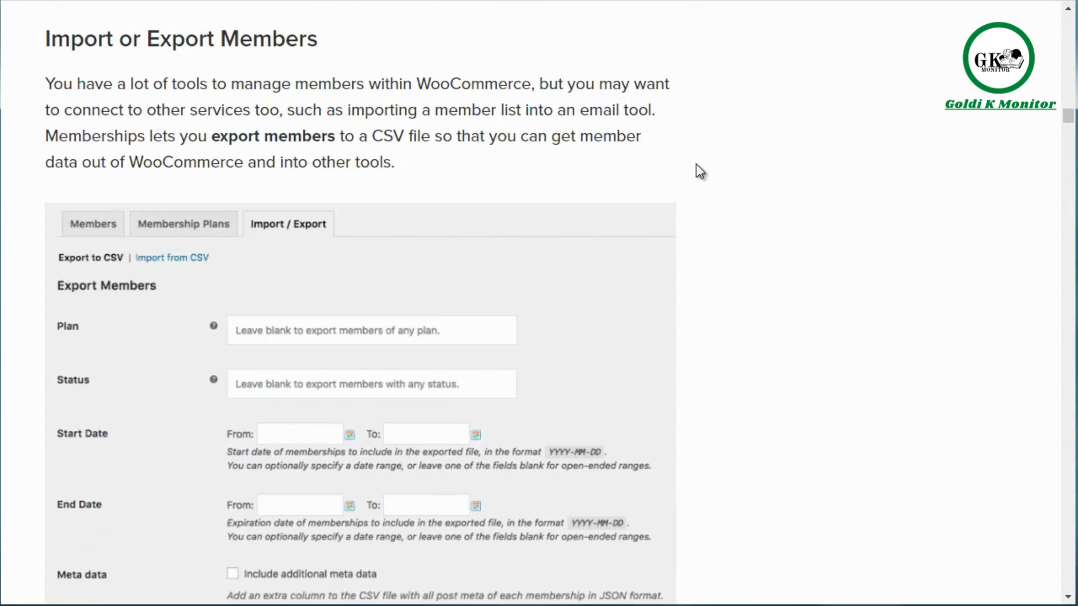
{"action": "left_click_drag", "start_coordinate": [1068, 118], "coordinate": [1073, 27]}
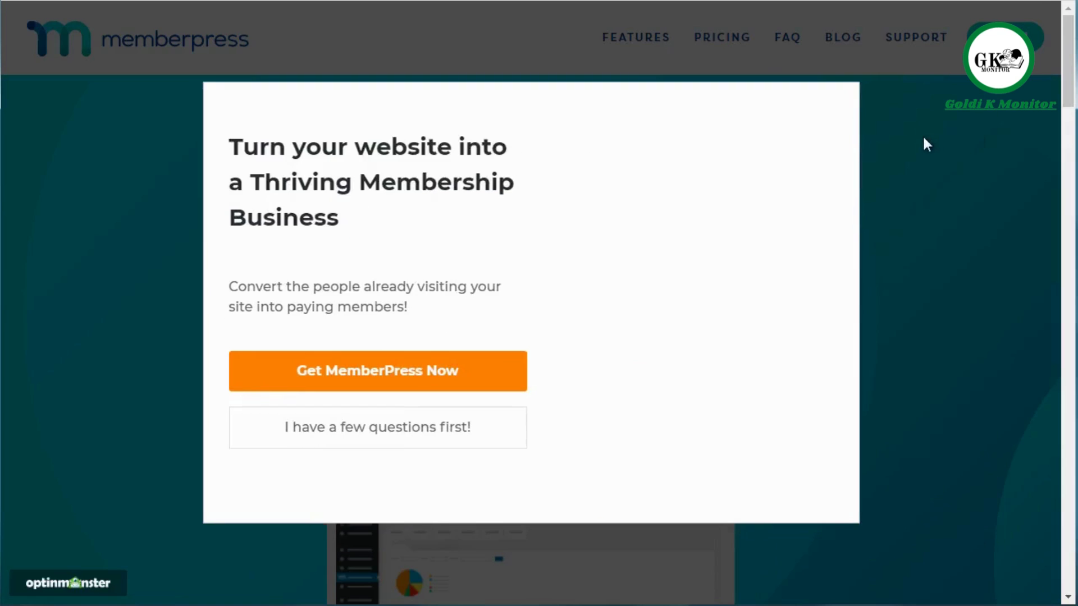
Dismiss the promotional popup on the MemberPress site and look through the home page down to the included integrations.
{"action": "left_click", "coordinate": [924, 139]}
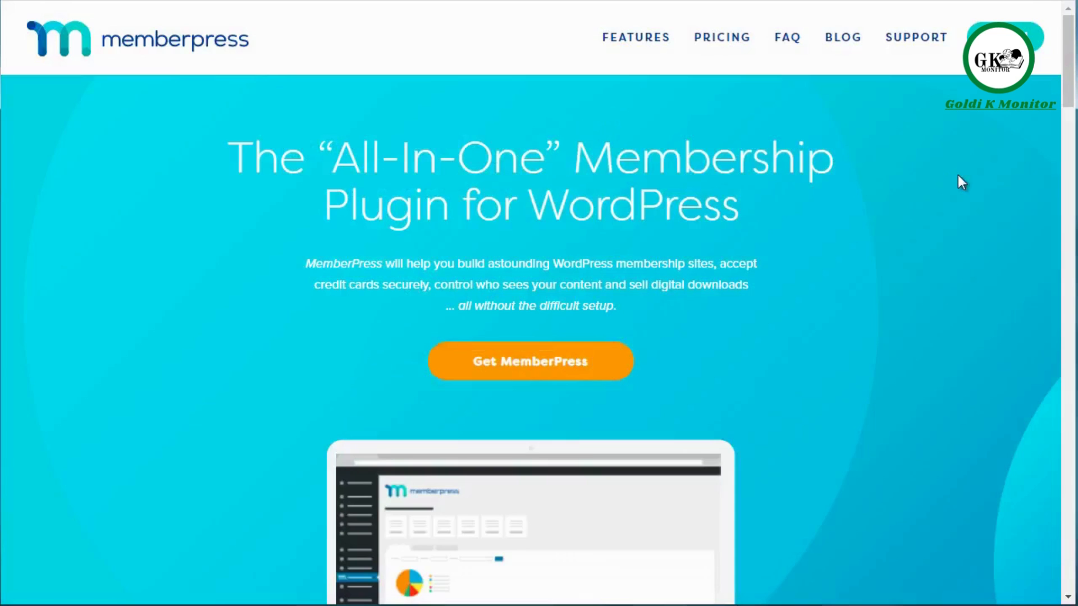
{"action": "left_click_drag", "start_coordinate": [1065, 73], "coordinate": [1067, 181]}
{"action": "left_click_drag", "start_coordinate": [1065, 195], "coordinate": [1069, 444]}
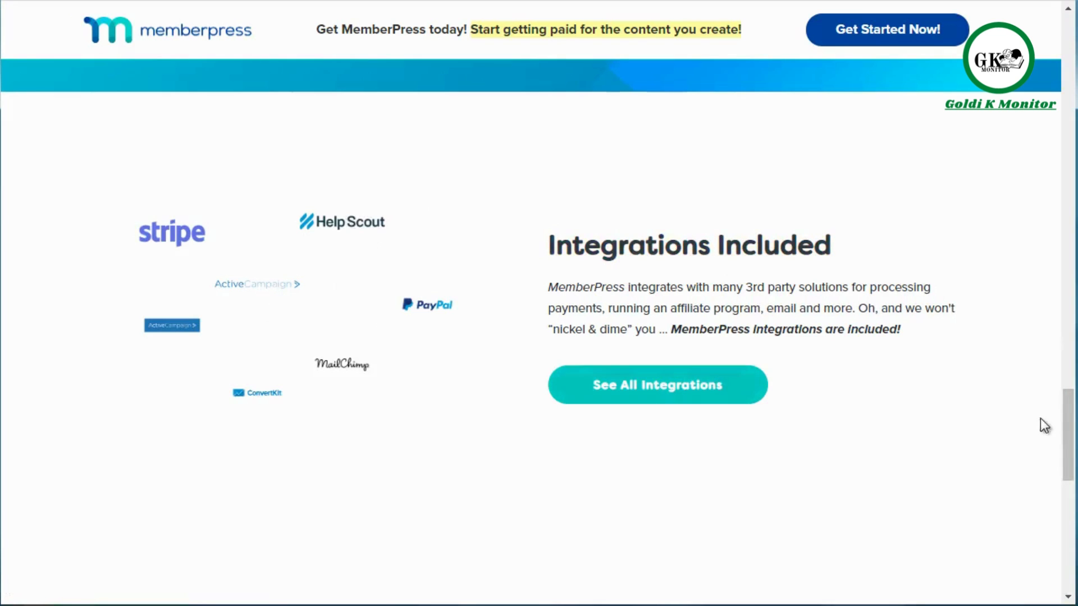
{"action": "left_click_drag", "start_coordinate": [1068, 433], "coordinate": [1068, 34]}
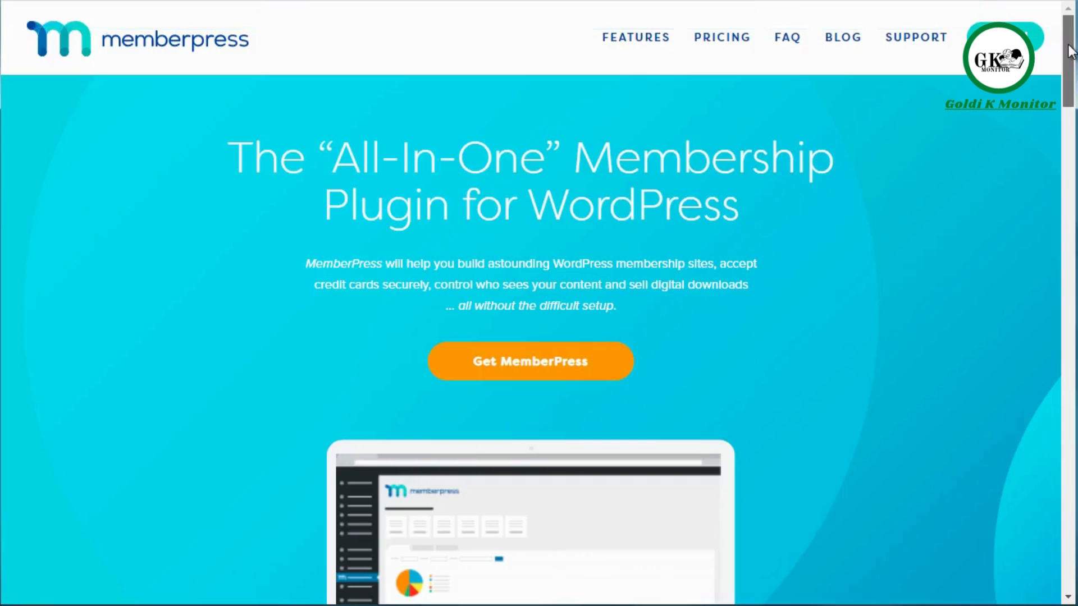
Open the MemberPress features page and bring the easy setup and access rules descriptions into view.
{"action": "left_click", "coordinate": [634, 39]}
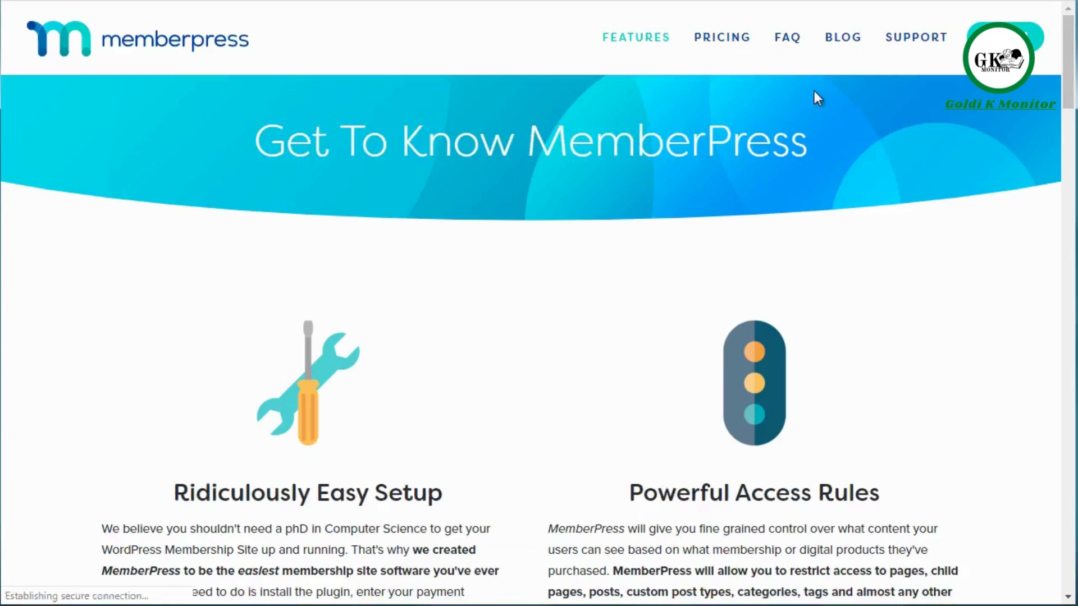
{"action": "left_click_drag", "start_coordinate": [1068, 94], "coordinate": [1069, 116]}
{"action": "scroll", "coordinate": [1069, 120], "scroll_direction": "down", "scroll_amount": 2}
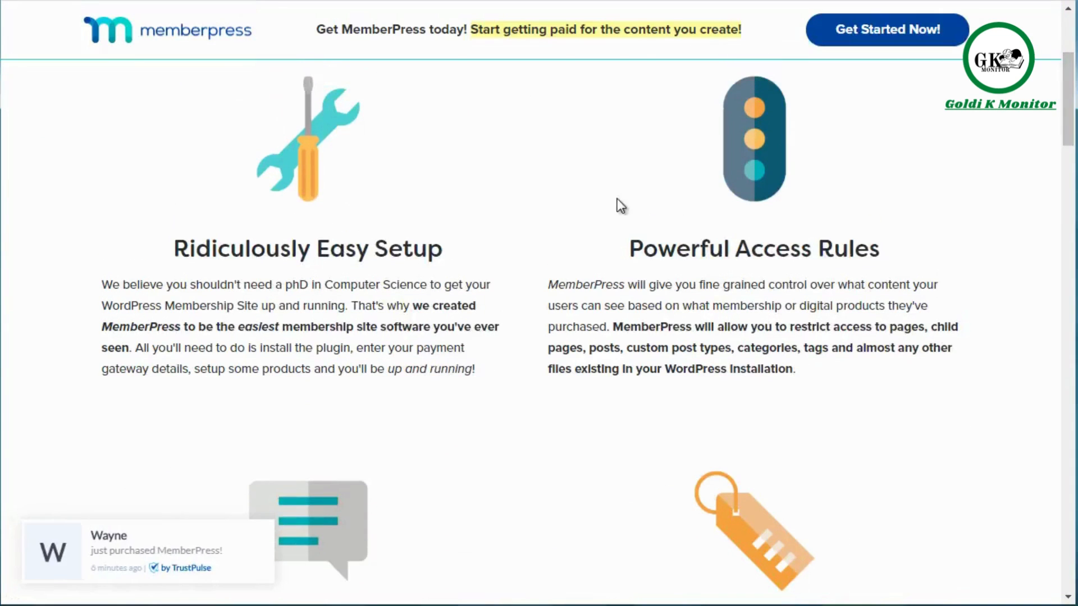
Look through the MemberPress features page from community forums and coupons down to support and extensibility.
{"action": "left_click_drag", "start_coordinate": [1069, 130], "coordinate": [1069, 186]}
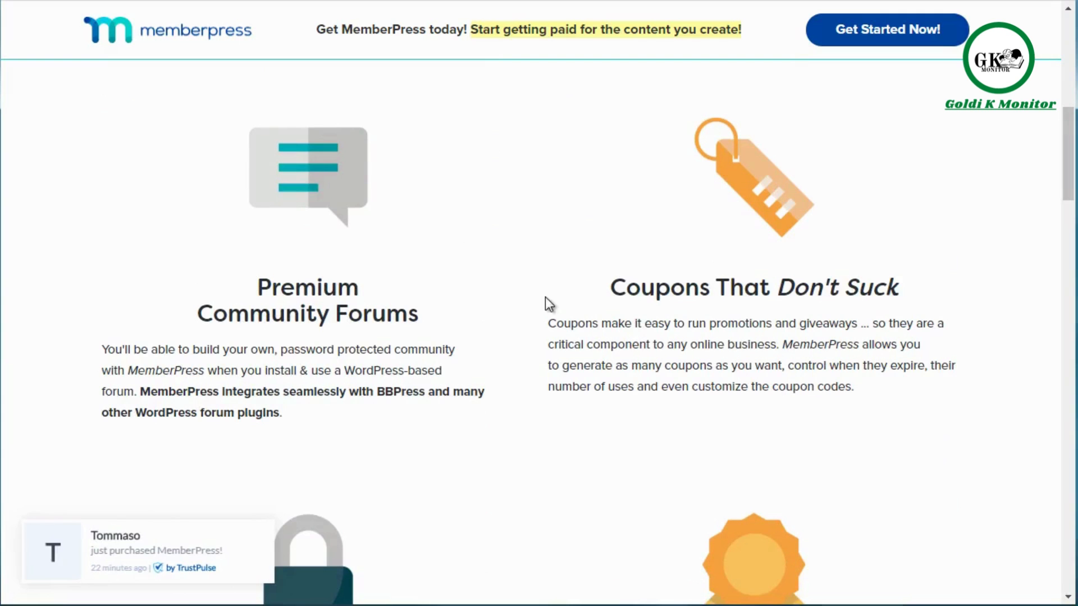
{"action": "mouse_move", "coordinate": [1066, 151]}
{"action": "left_mouse_down"}
{"action": "mouse_move", "coordinate": [1066, 211]}
{"action": "mouse_move", "coordinate": [1065, 149]}
{"action": "mouse_move", "coordinate": [1071, 171]}
{"action": "left_mouse_up"}
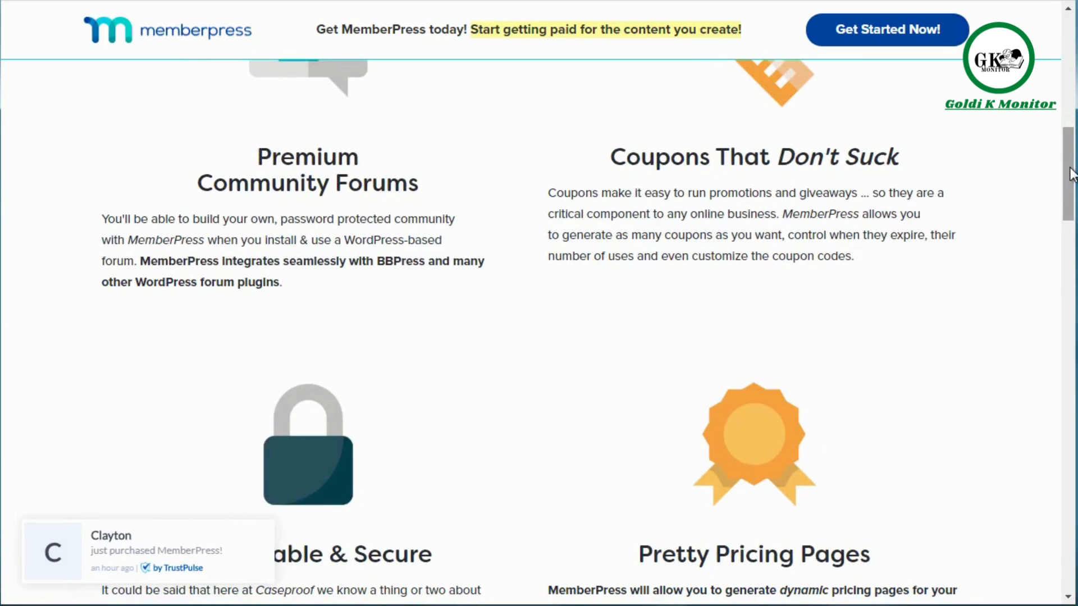
{"action": "left_click_drag", "start_coordinate": [1071, 174], "coordinate": [1071, 214]}
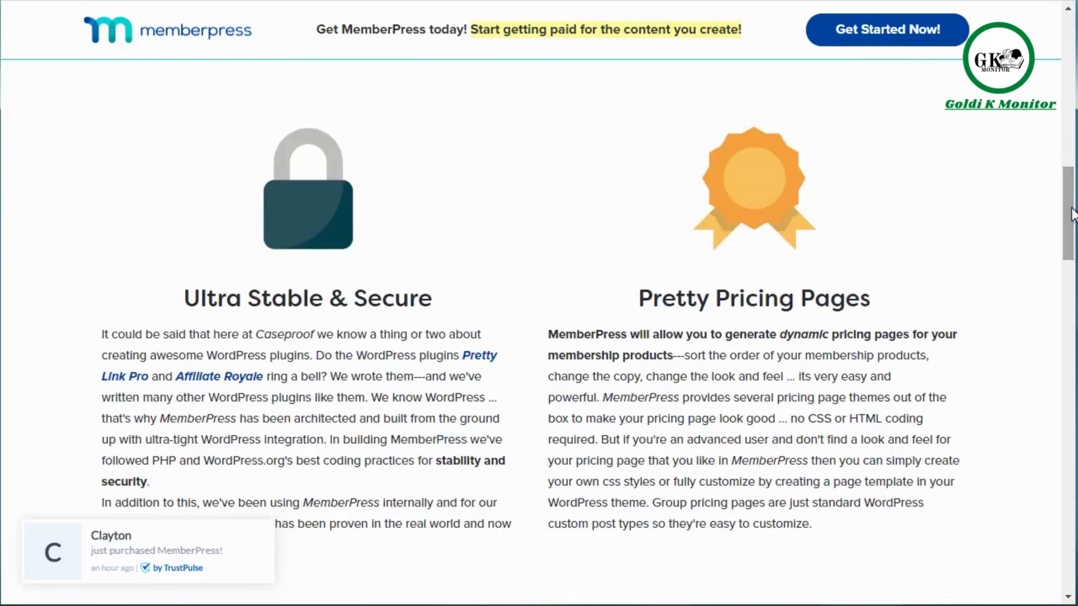
{"action": "left_click_drag", "start_coordinate": [1072, 214], "coordinate": [1070, 297]}
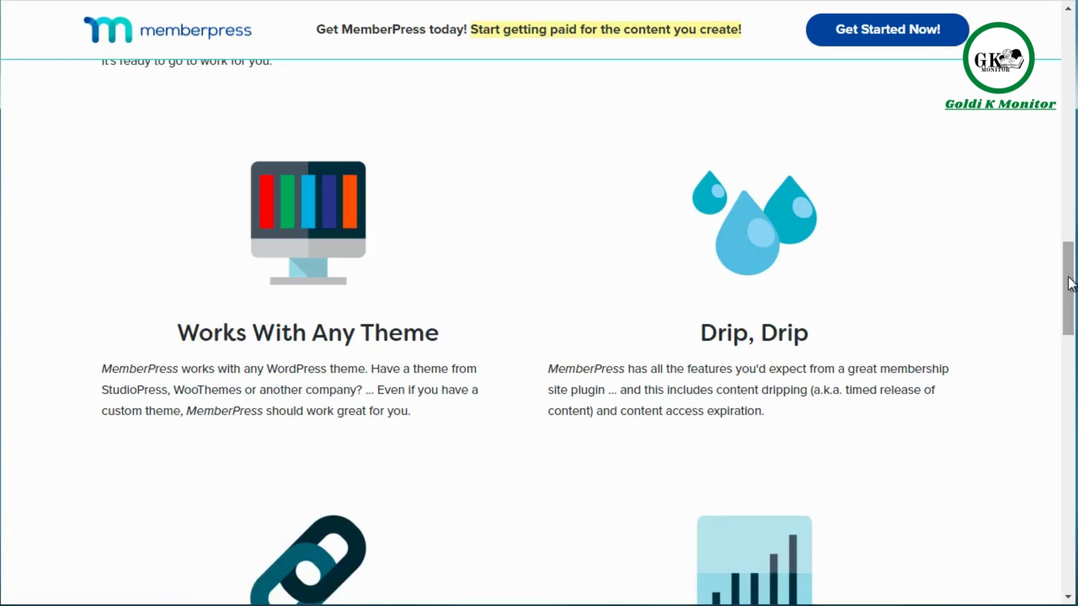
{"action": "left_click_drag", "start_coordinate": [1069, 283], "coordinate": [1068, 453]}
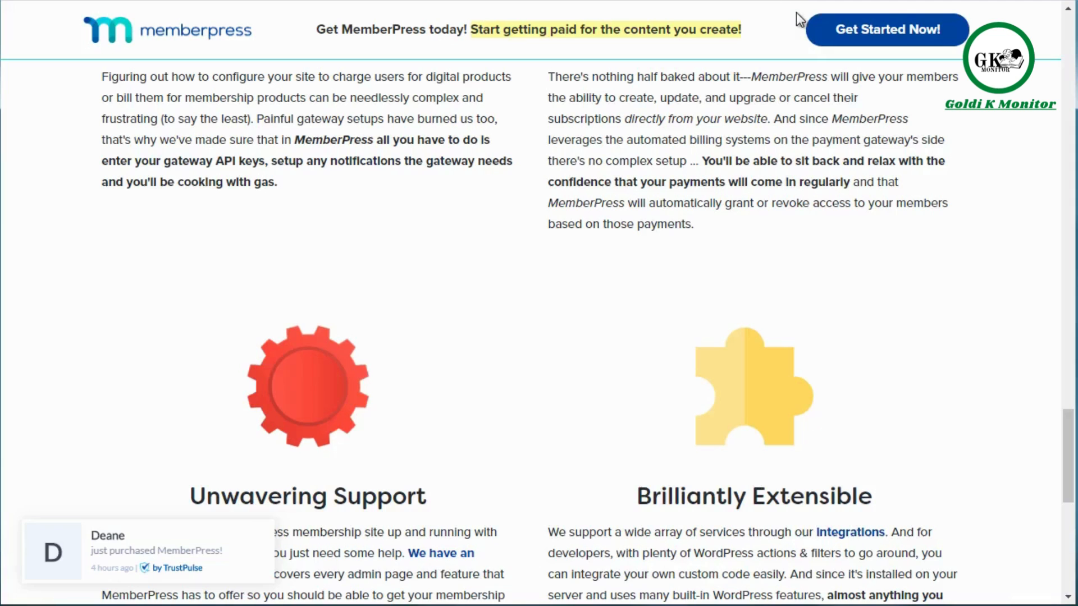
Return to the start of the features page, then compare what the MemberPress Pro, Plus and Basic pricing plans include.
{"action": "scroll", "coordinate": [1068, 31], "scroll_direction": "up", "scroll_amount": 10}
{"action": "scroll", "coordinate": [1068, 30], "scroll_direction": "up", "scroll_amount": 10}
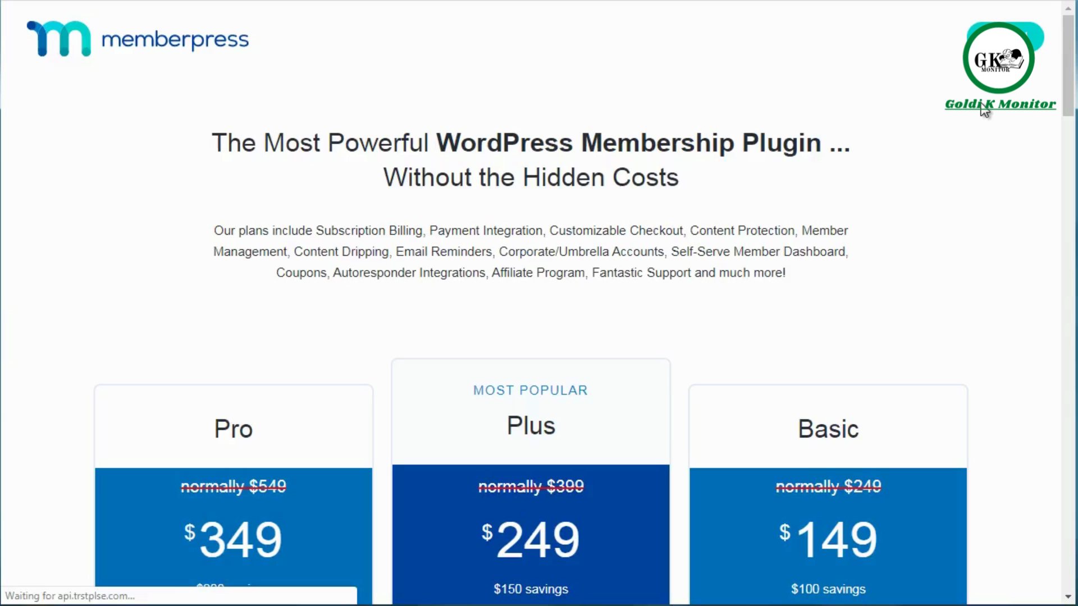
{"action": "left_click_drag", "start_coordinate": [1072, 74], "coordinate": [1072, 159]}
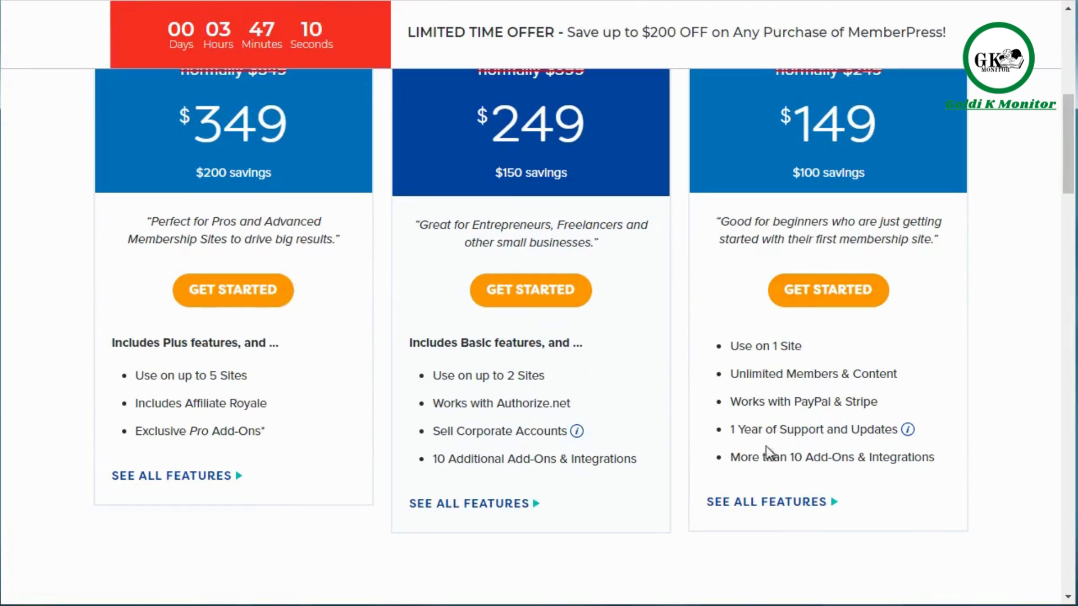
{"action": "mouse_move", "coordinate": [906, 436]}
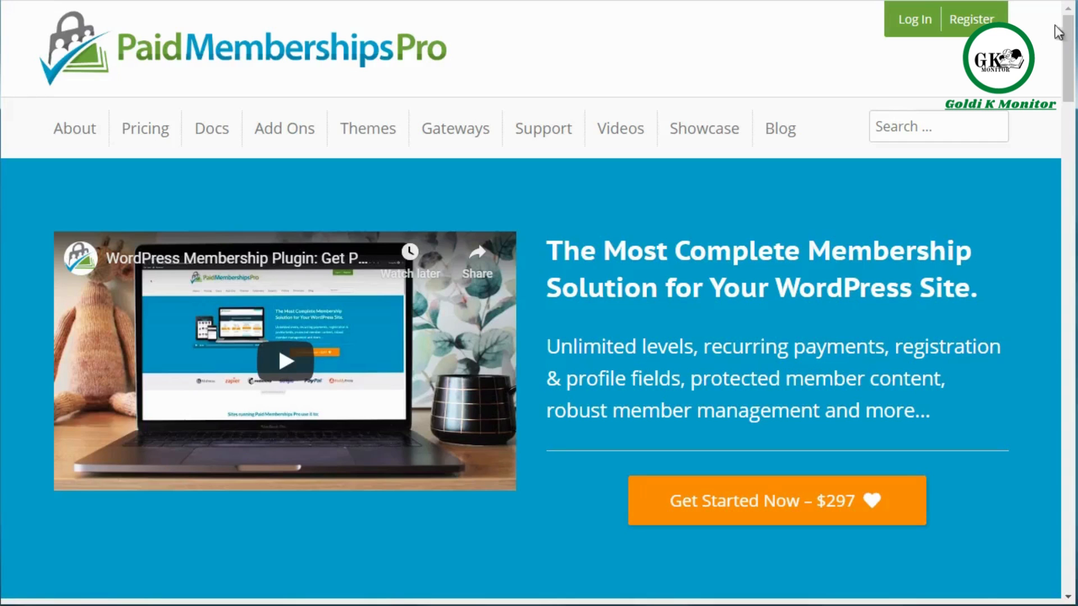
Look through the Paid Memberships Pro home page, including its feature overview.
{"action": "left_click_drag", "start_coordinate": [1069, 37], "coordinate": [1067, 337]}
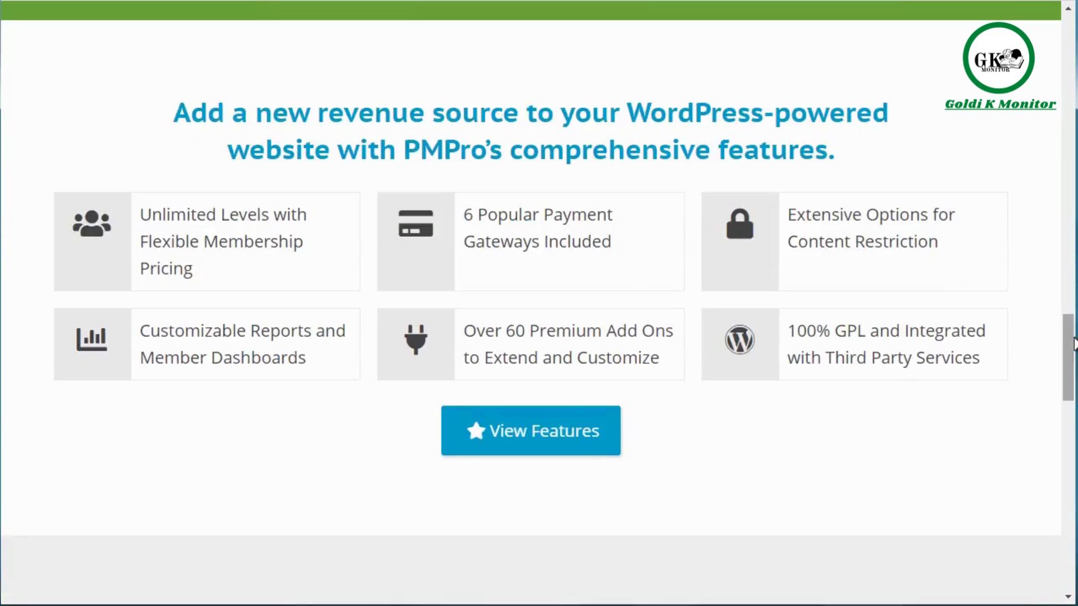
{"action": "left_click_drag", "start_coordinate": [1070, 346], "coordinate": [1071, 422]}
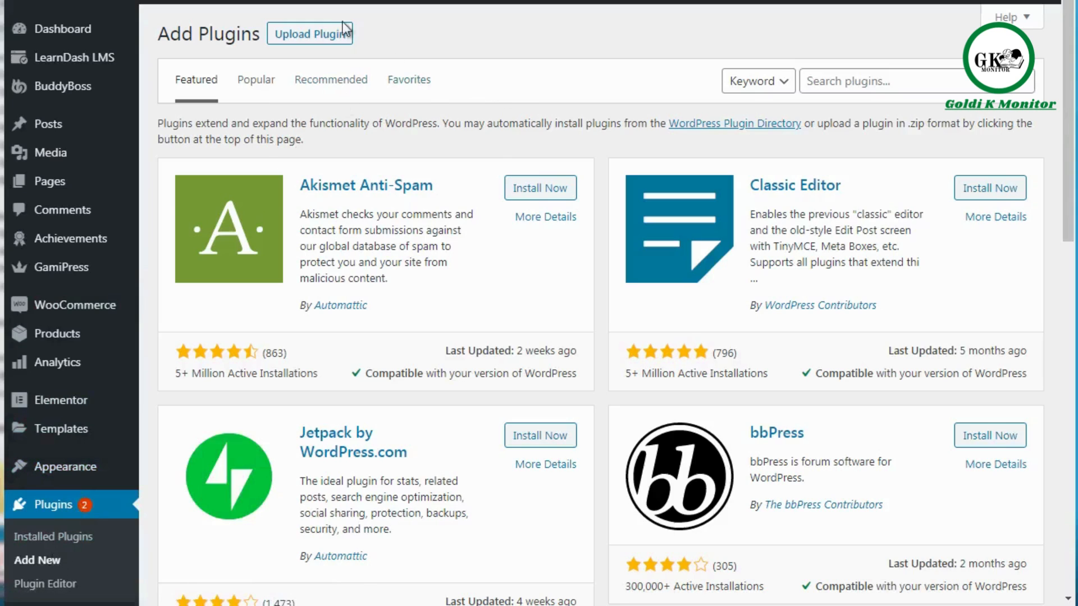
Search the available WordPress plugins for "woocommerce".
{"action": "left_click", "coordinate": [817, 81]}
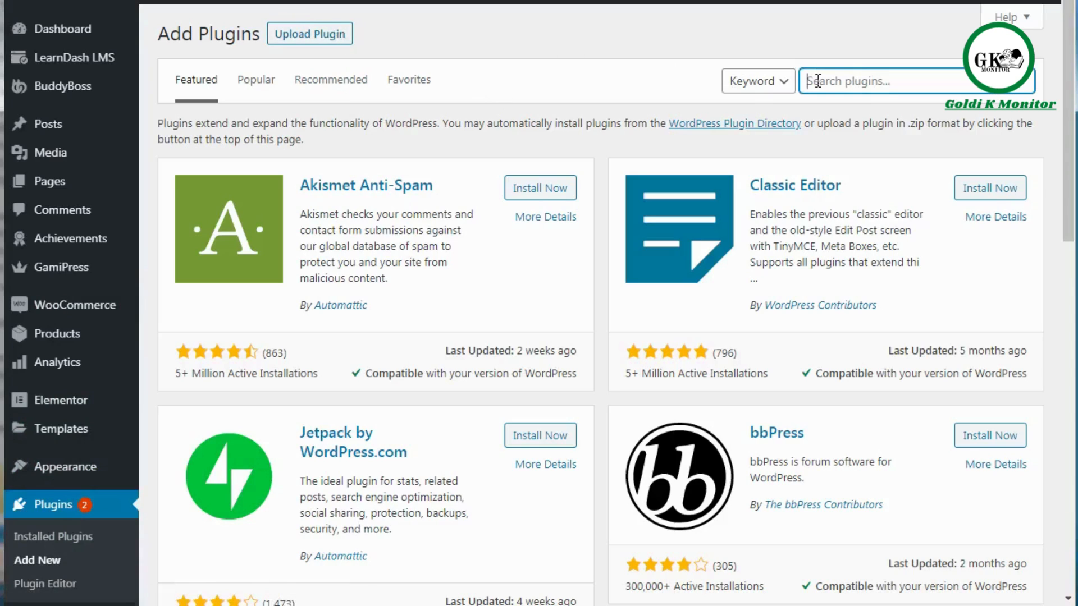
{"action": "type", "text": "woocommerce"}
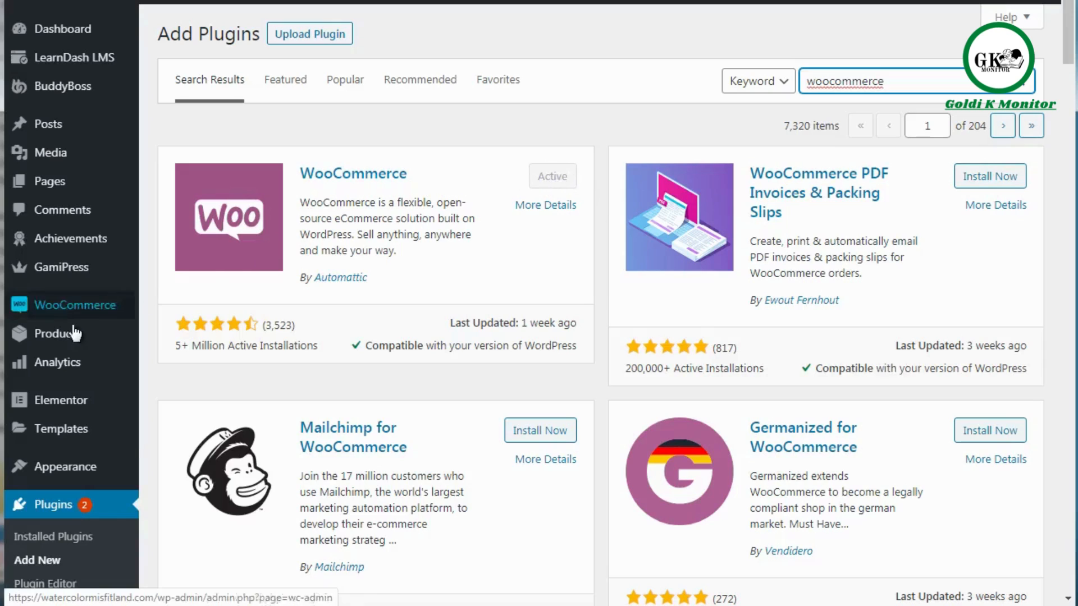
Open the WooCommerce settings and review the Products, Payments, Accounts & Privacy and Emails sections.
{"action": "mouse_move", "coordinate": [75, 312]}
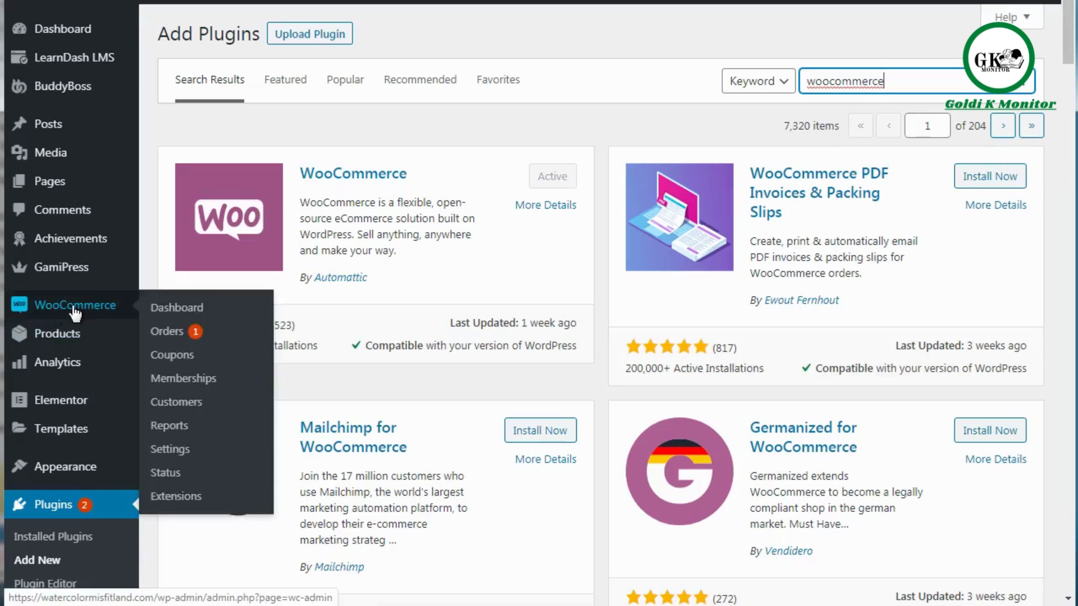
{"action": "left_click_drag", "start_coordinate": [76, 312], "coordinate": [192, 335]}
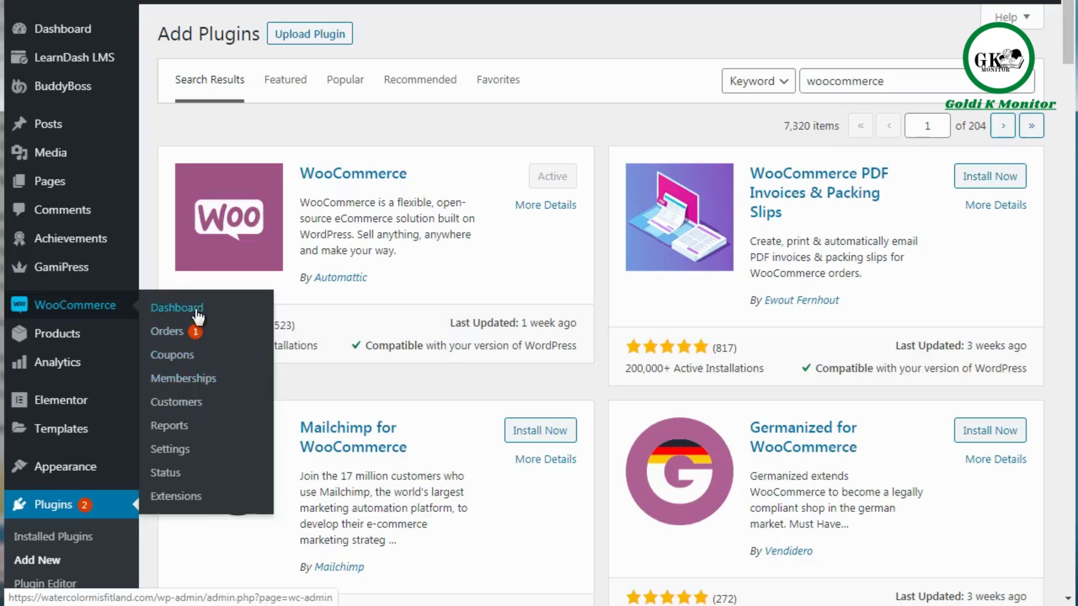
{"action": "left_click", "coordinate": [191, 450]}
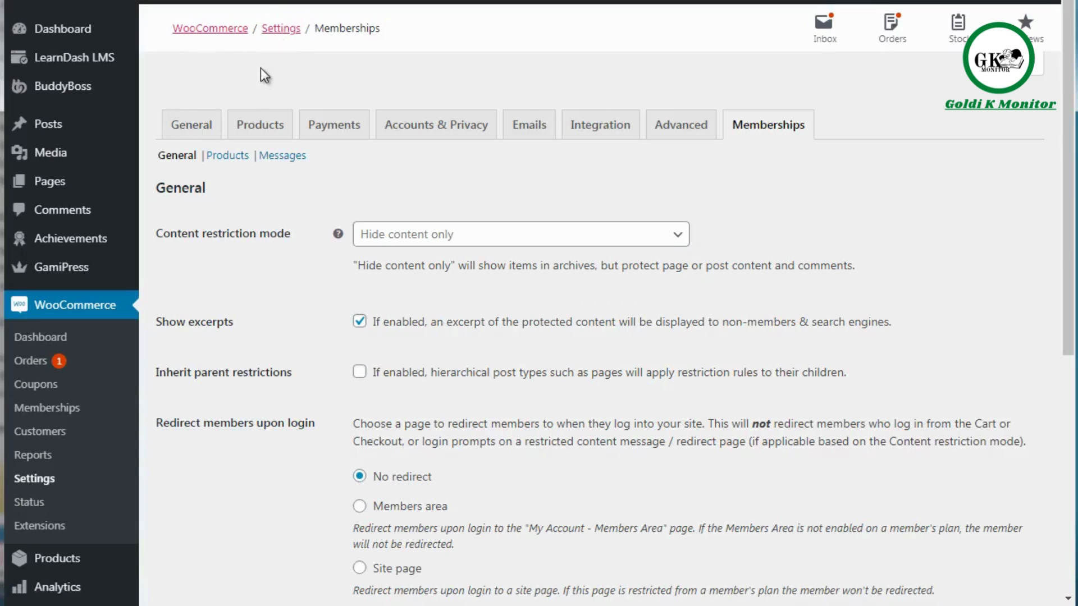
{"action": "left_click", "coordinate": [264, 125]}
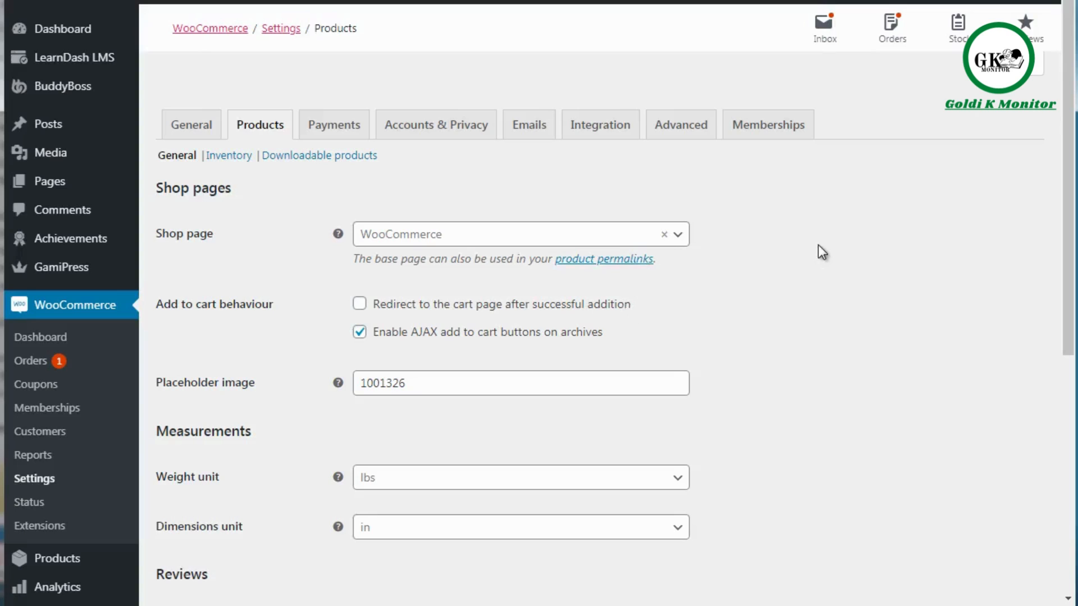
{"action": "left_click", "coordinate": [330, 124]}
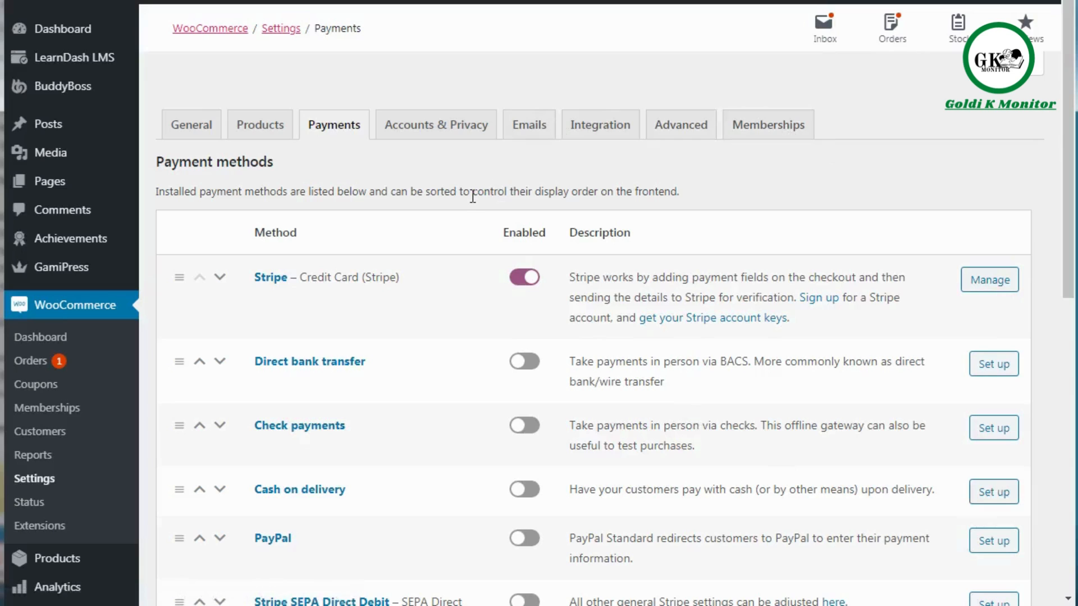
{"action": "left_click", "coordinate": [445, 131]}
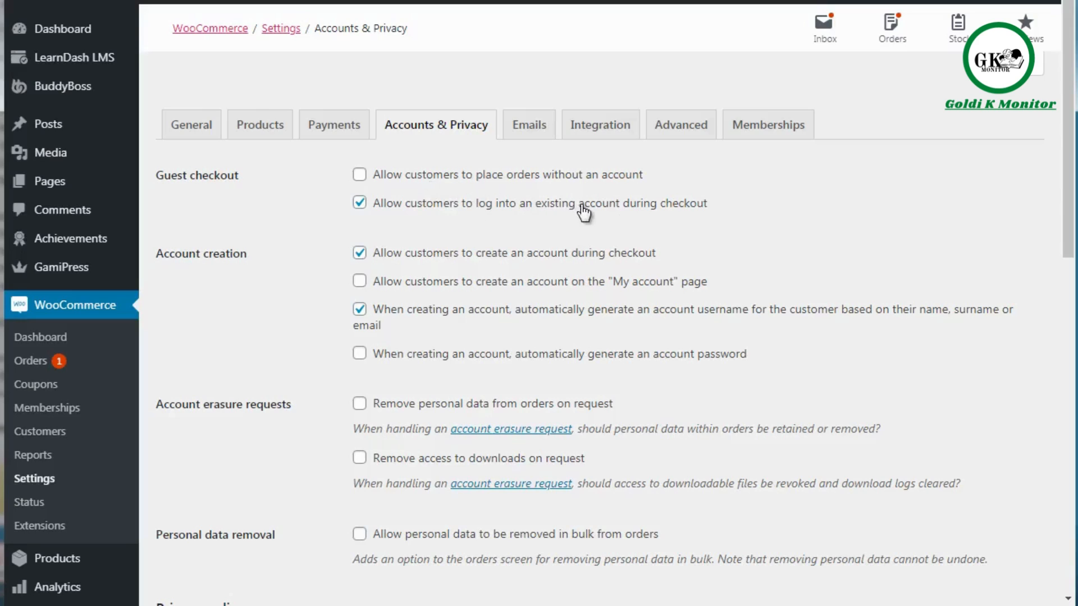
{"action": "left_click", "coordinate": [531, 135]}
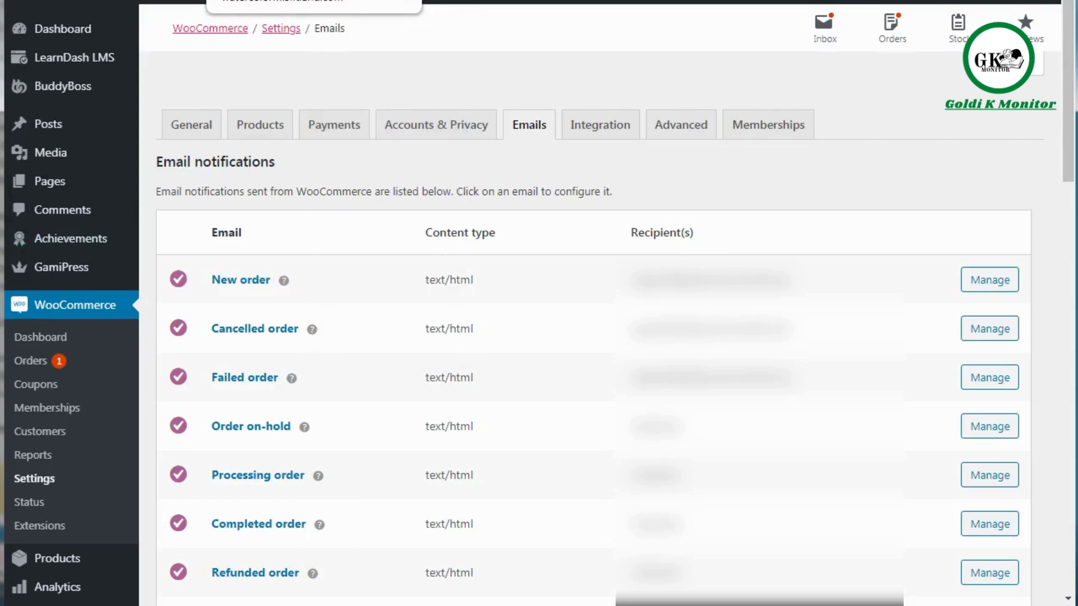
Return to the Add Plugins page and open the form for uploading a plugin in .zip format.
{"action": "left_click", "coordinate": [253, 1]}
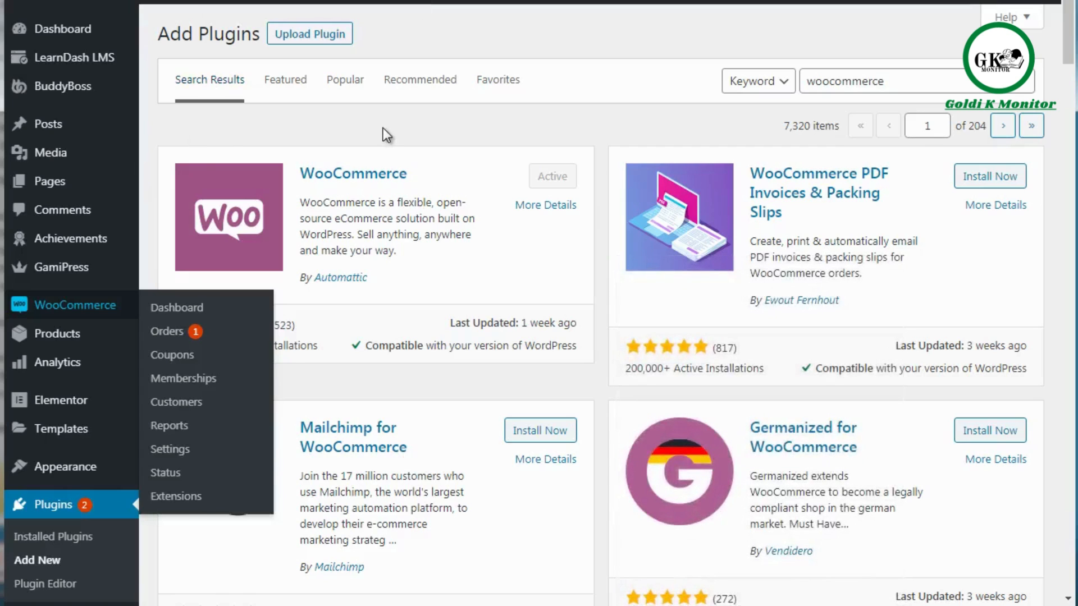
{"action": "left_click", "coordinate": [324, 40]}
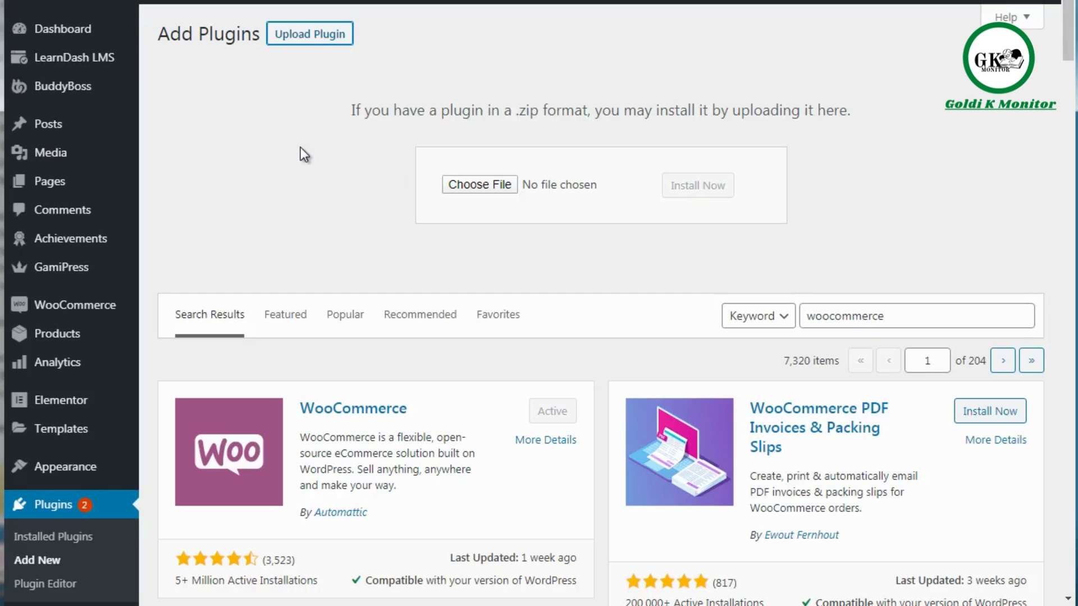
Open the Memberships section of the WooCommerce settings and look through its general options.
{"action": "mouse_move", "coordinate": [114, 305]}
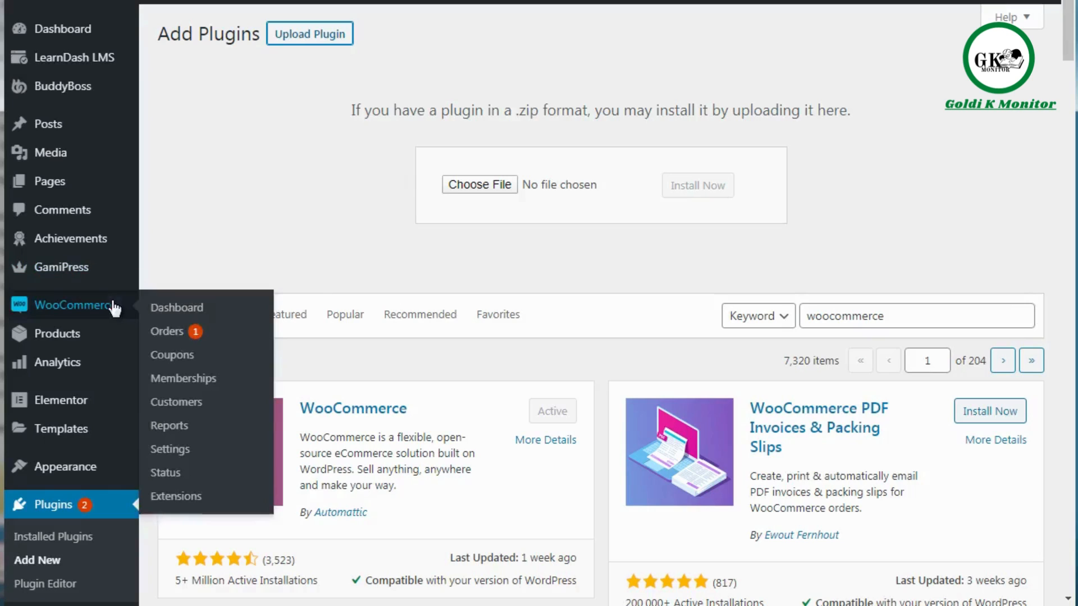
{"action": "left_click", "coordinate": [196, 448]}
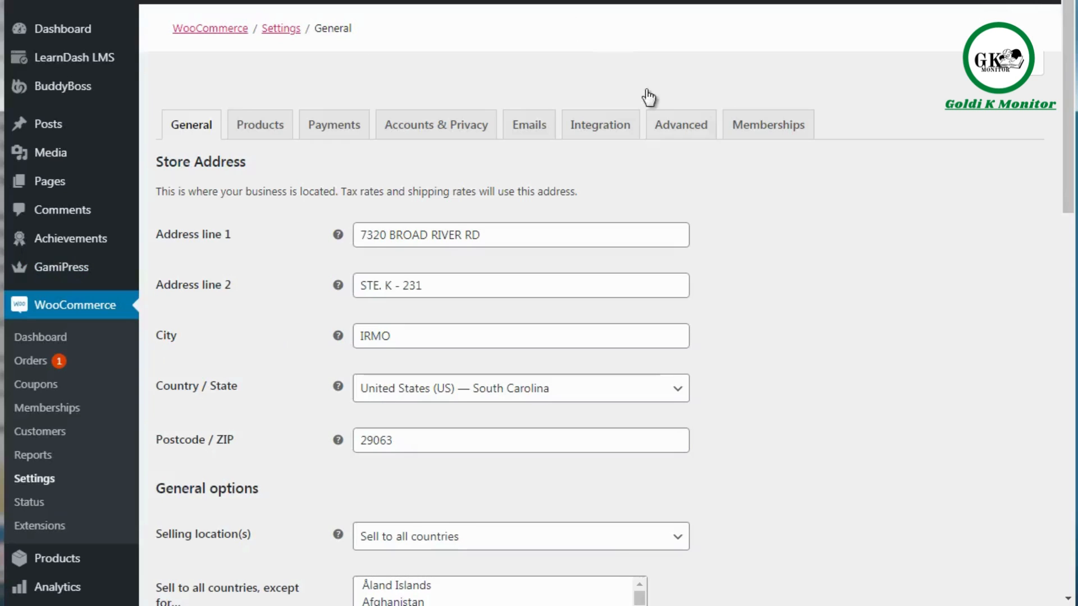
{"action": "left_click", "coordinate": [758, 132]}
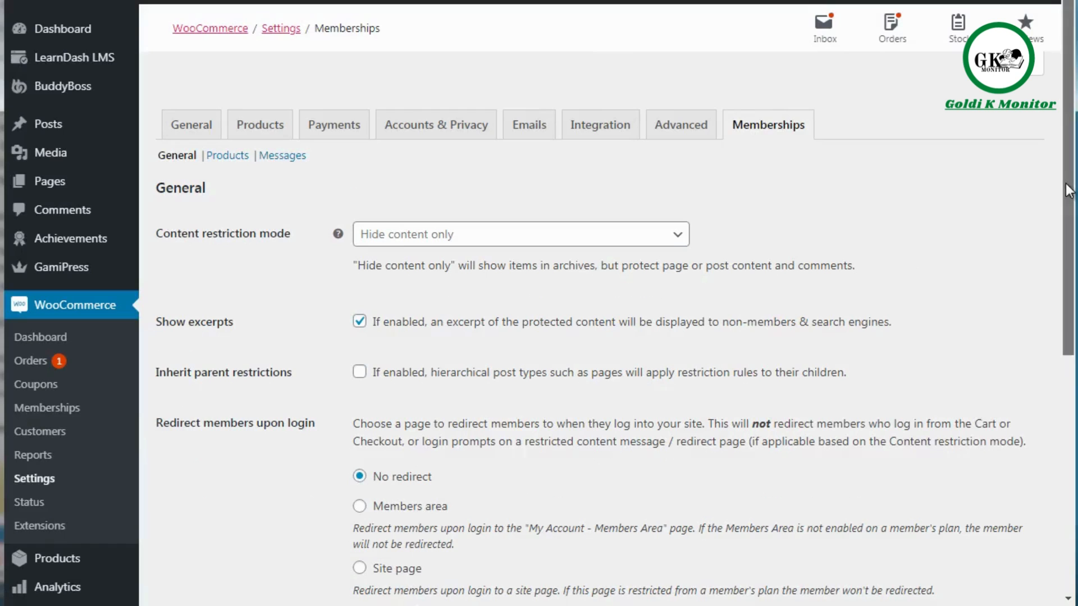
{"action": "left_click_drag", "start_coordinate": [1065, 184], "coordinate": [1074, 244]}
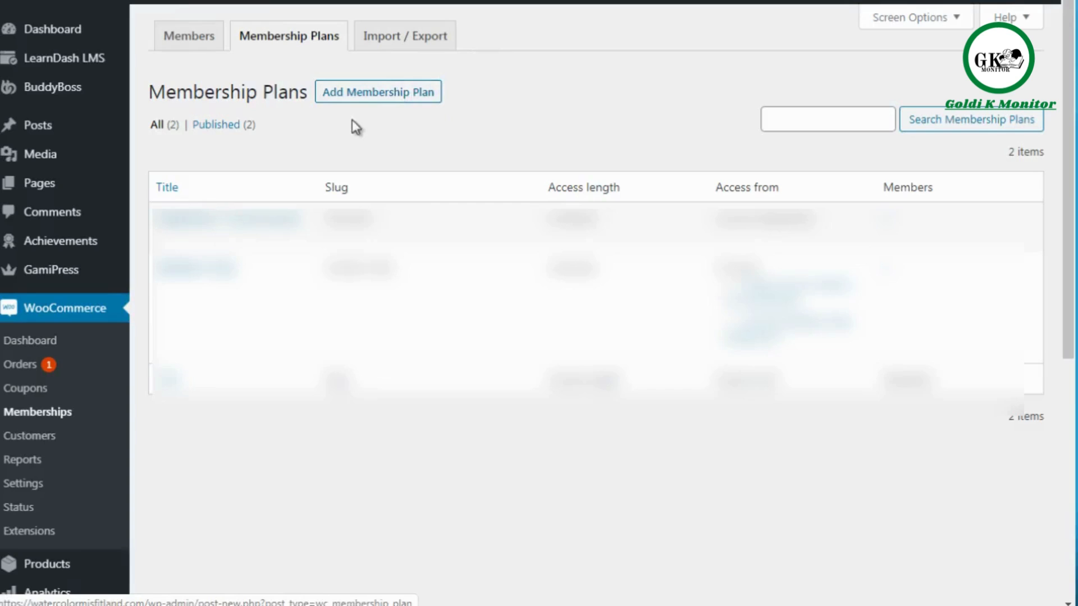
Start a new membership plan and title it "Free Level 2".
{"action": "left_click", "coordinate": [391, 94]}
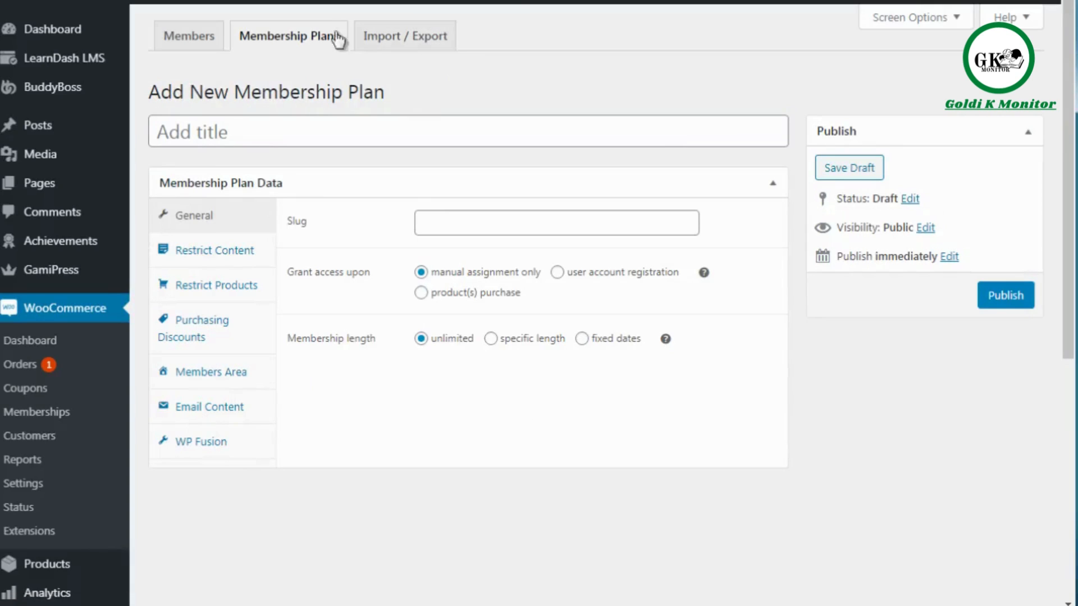
{"action": "left_click", "coordinate": [255, 130]}
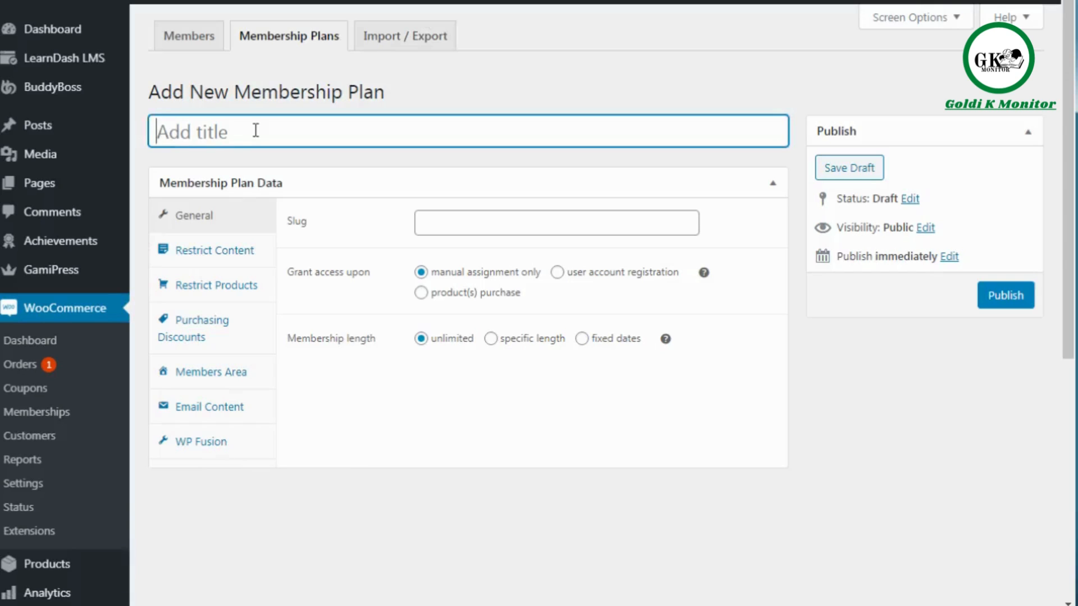
{"action": "type", "text": "Free Level"}
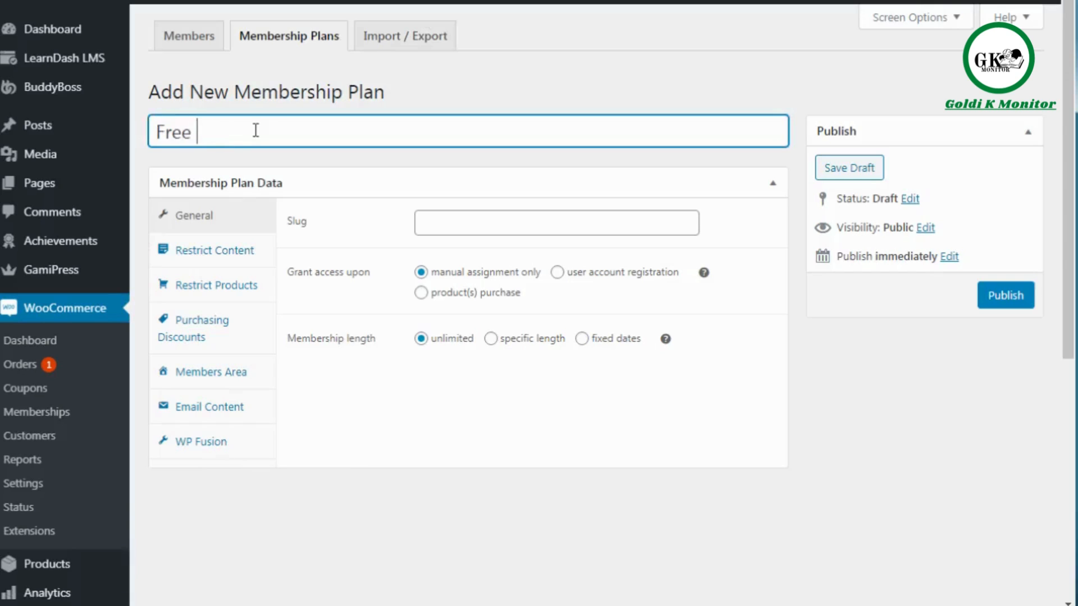
{"action": "type", "text": " 2"}
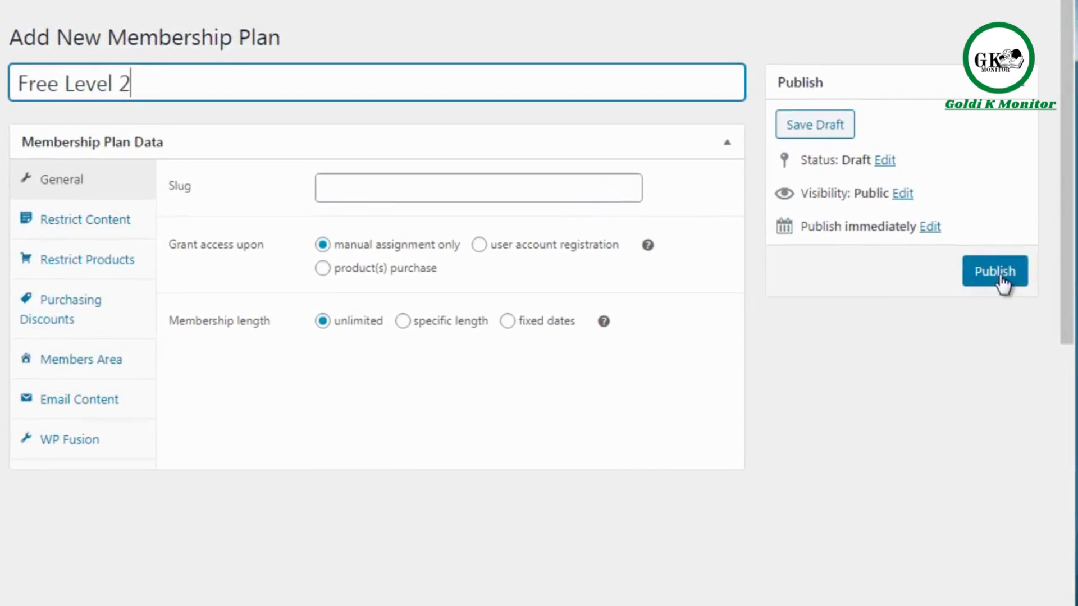
Set the membership plan's slug to "free-level-2-test".
{"action": "scroll", "coordinate": [1071, 147], "scroll_direction": "down", "scroll_amount": 1}
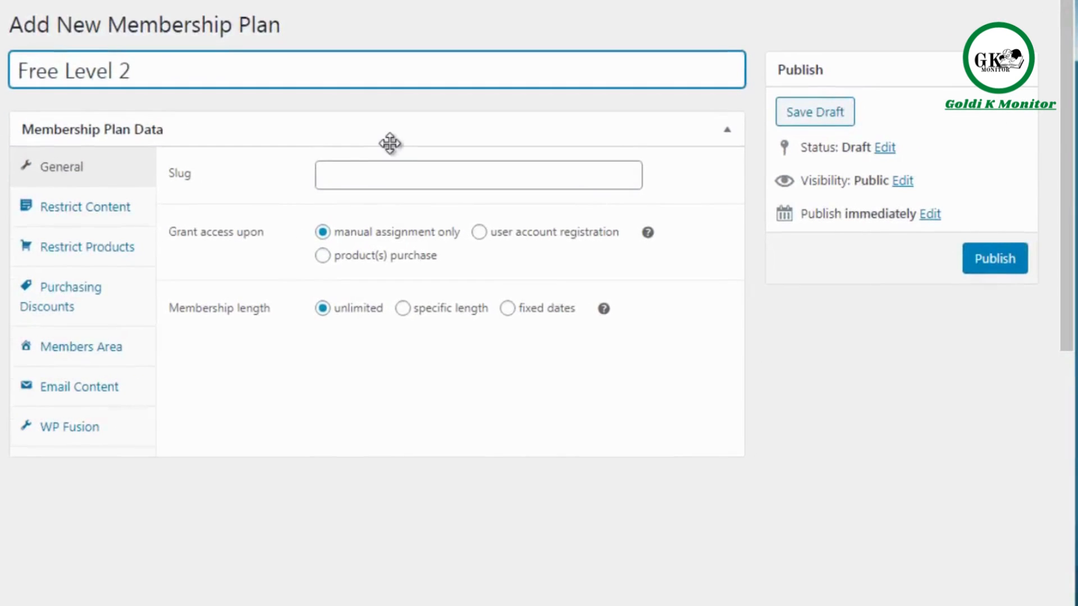
{"action": "left_click", "coordinate": [351, 179]}
{"action": "type", "text": "free"}
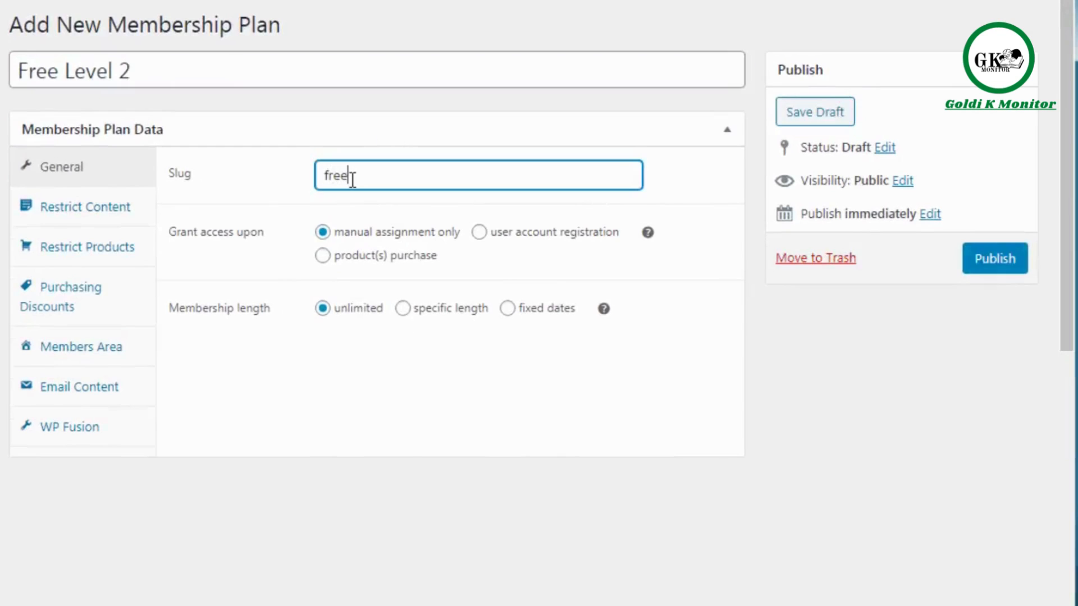
{"action": "type", "text": "-level-2-test"}
{"action": "left_click", "coordinate": [286, 448]}
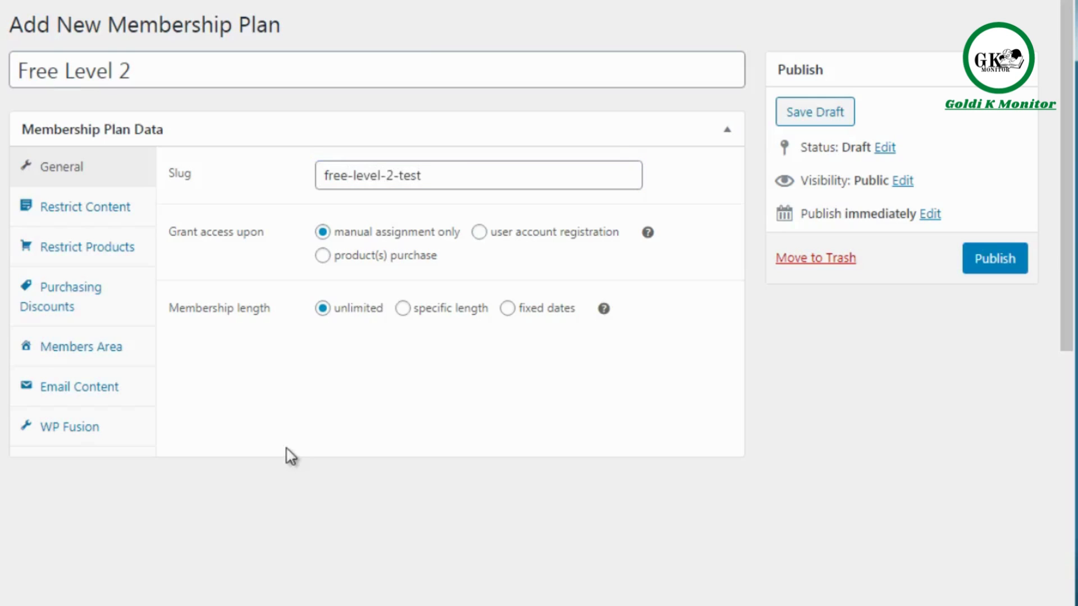
Enlarge the page and examine the new plan's general options for granting access and membership length.
{"action": "key", "text": "ctrl+plus"}
{"action": "key", "text": "ctrl+plus"}
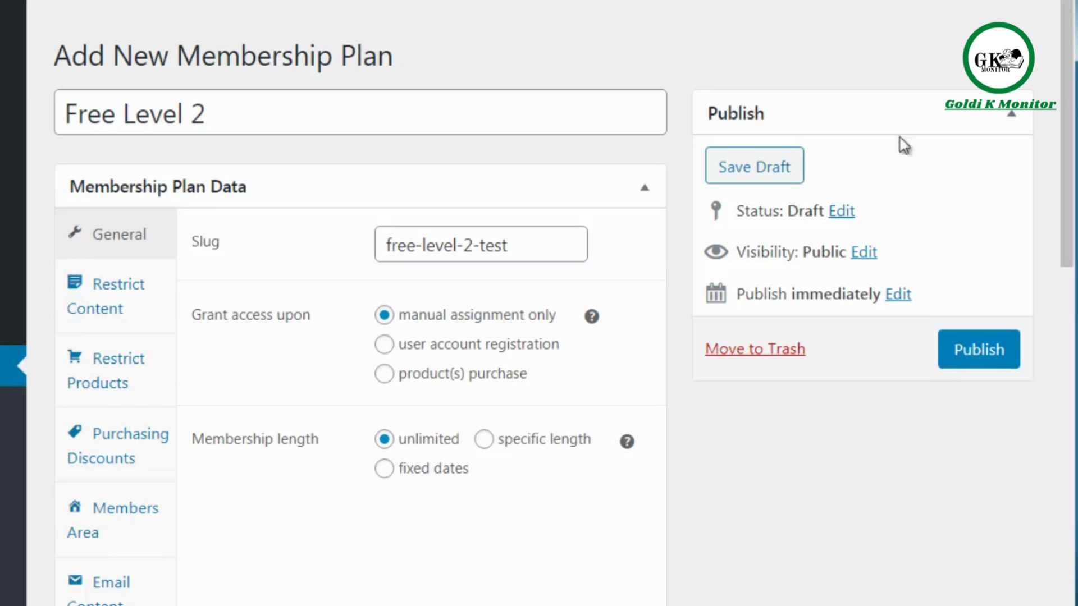
{"action": "left_click_drag", "start_coordinate": [1068, 108], "coordinate": [1067, 387]}
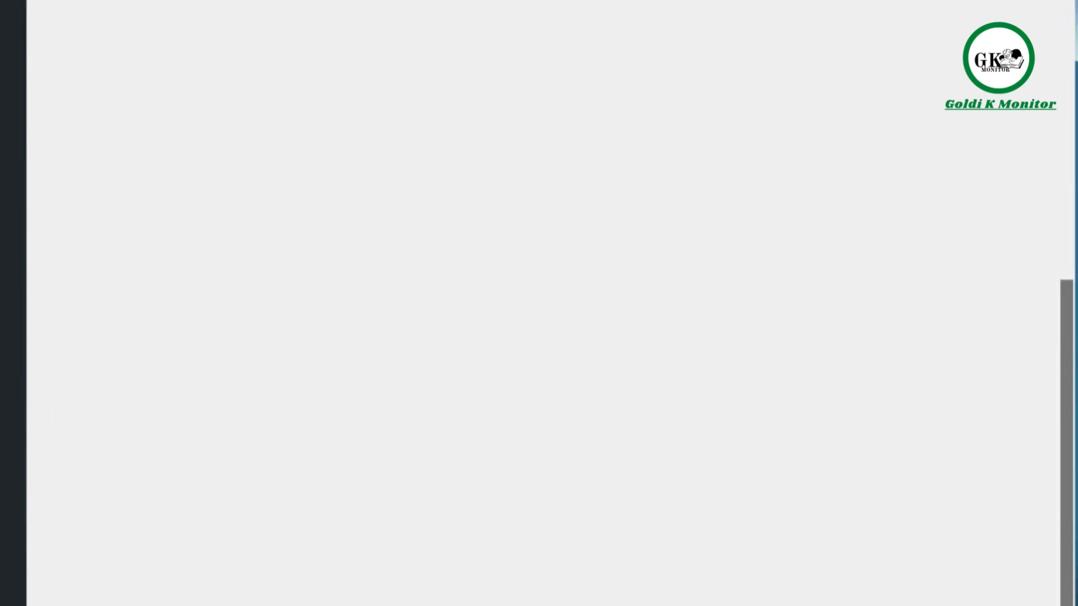
{"action": "scroll", "coordinate": [563, 551], "scroll_direction": "up", "scroll_amount": 3}
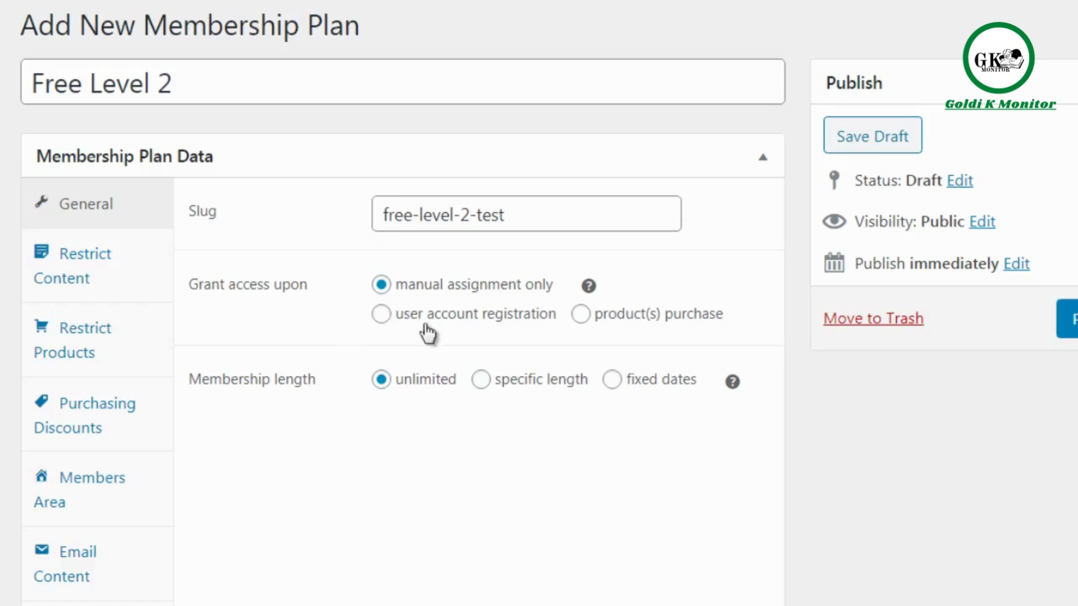
Set the Free Level 2 plan to grant access upon user account registration.
{"action": "left_click", "coordinate": [444, 325]}
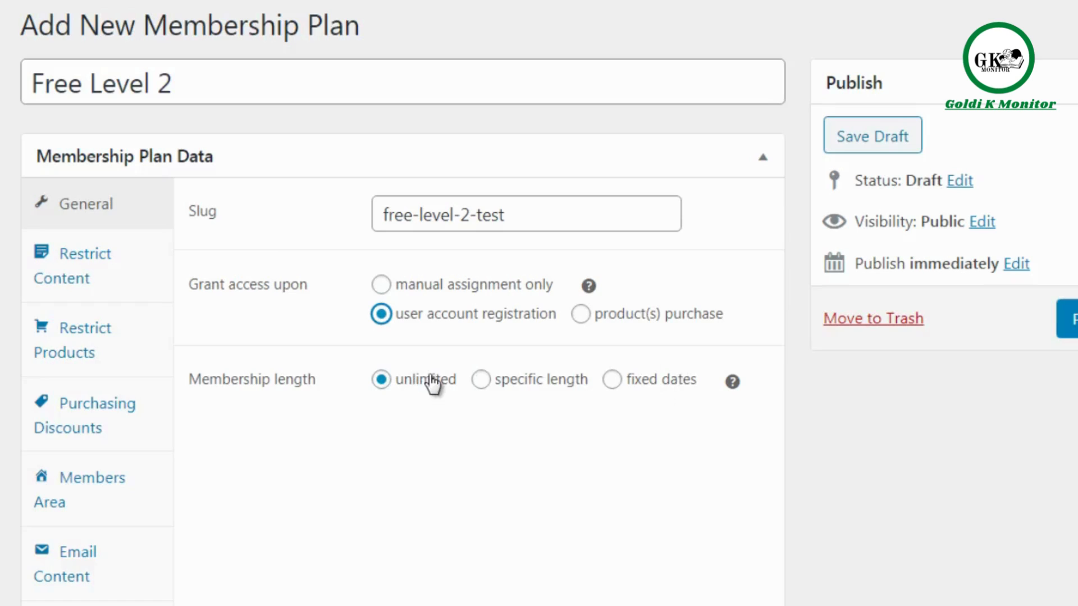
{"action": "left_click", "coordinate": [144, 275]}
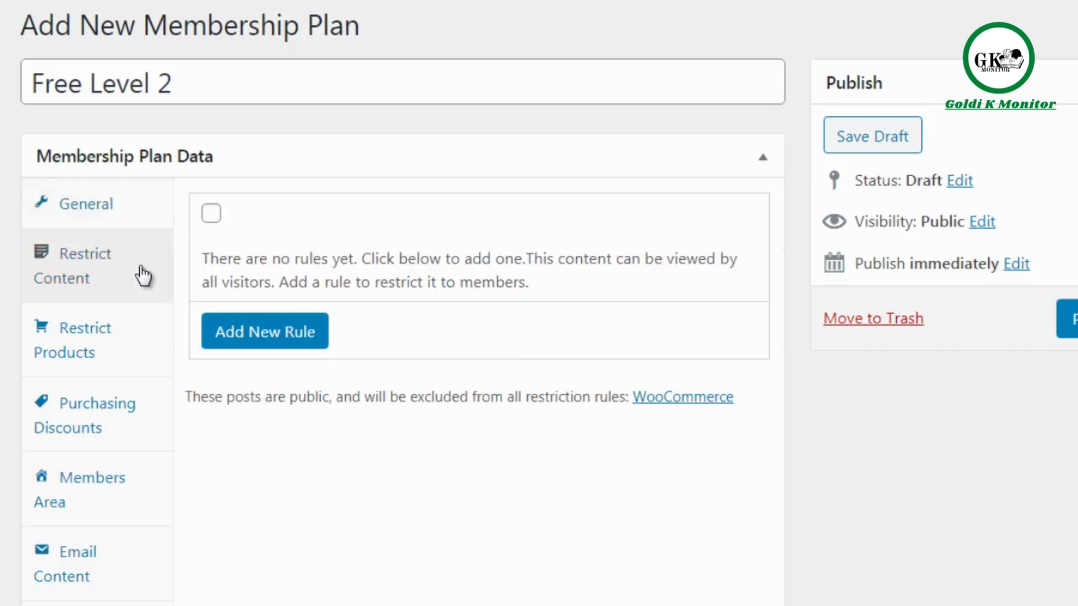
{"action": "left_click", "coordinate": [142, 223]}
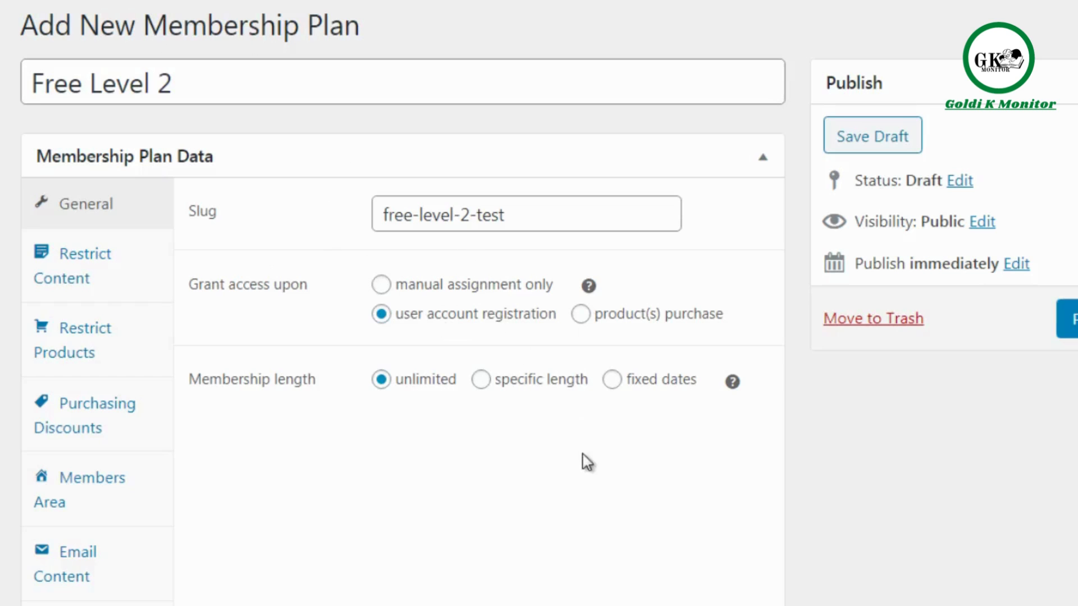
Add a content restriction rule to the plan and set its type to Pages.
{"action": "left_click", "coordinate": [102, 277]}
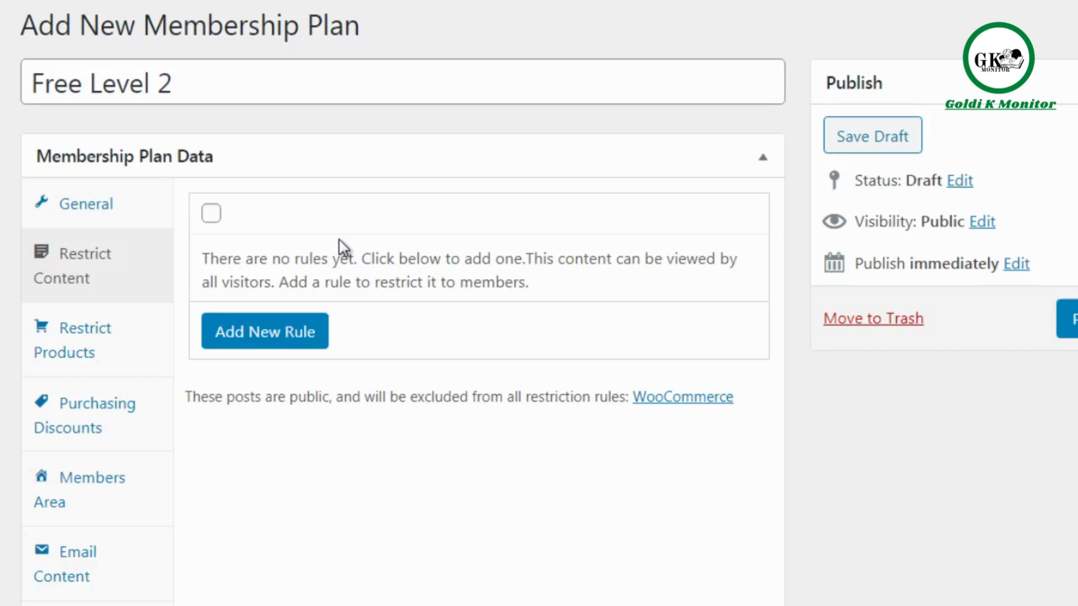
{"action": "left_click", "coordinate": [211, 214]}
{"action": "left_click", "coordinate": [284, 337]}
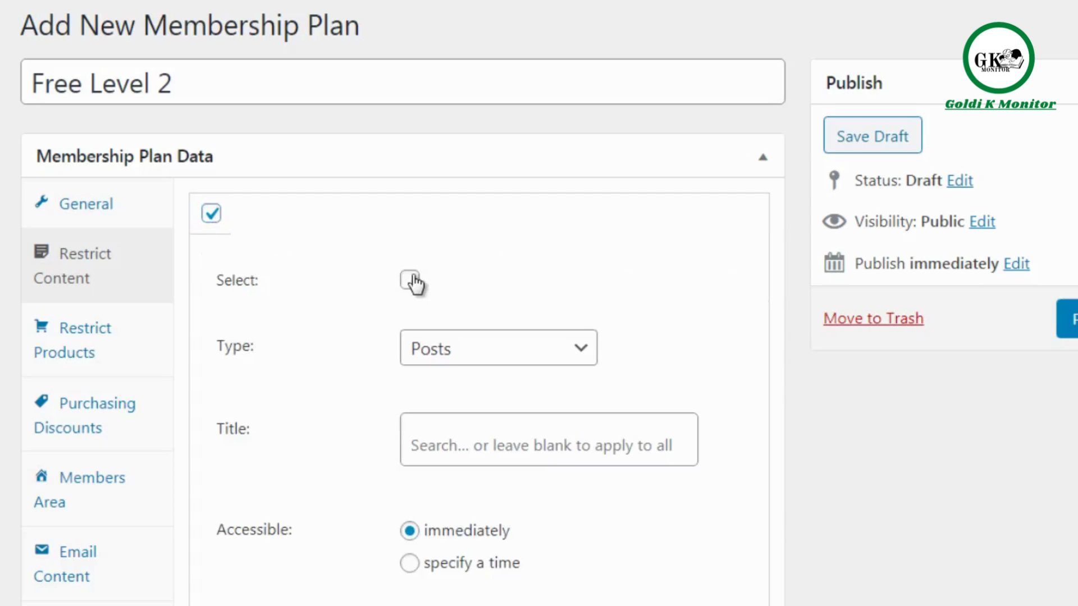
{"action": "left_click", "coordinate": [447, 358]}
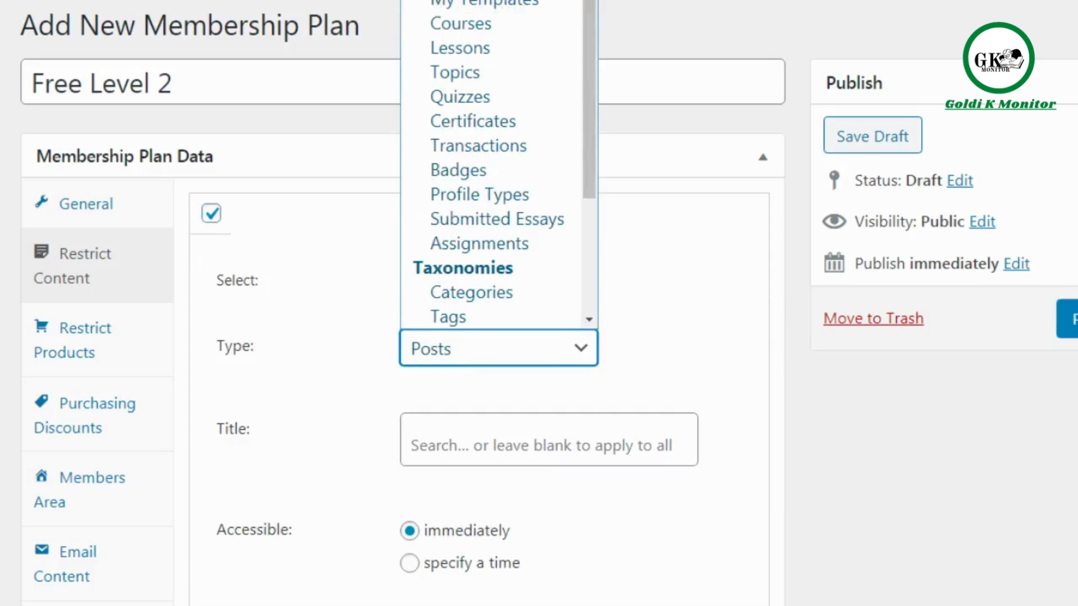
{"action": "left_click", "coordinate": [438, 2]}
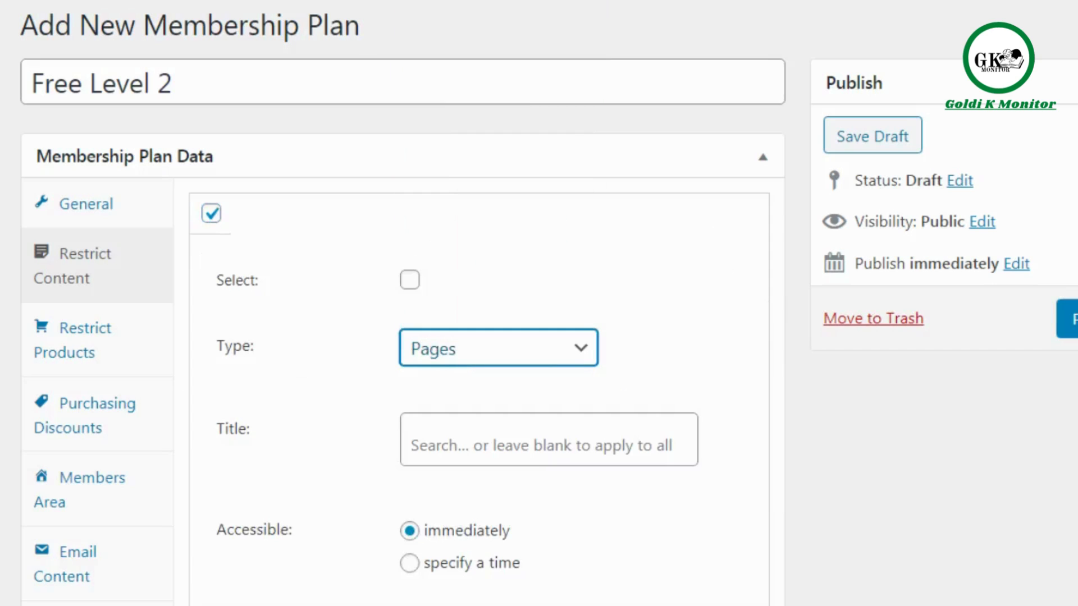
{"action": "scroll", "coordinate": [539, 303], "scroll_direction": "down", "scroll_amount": 3}
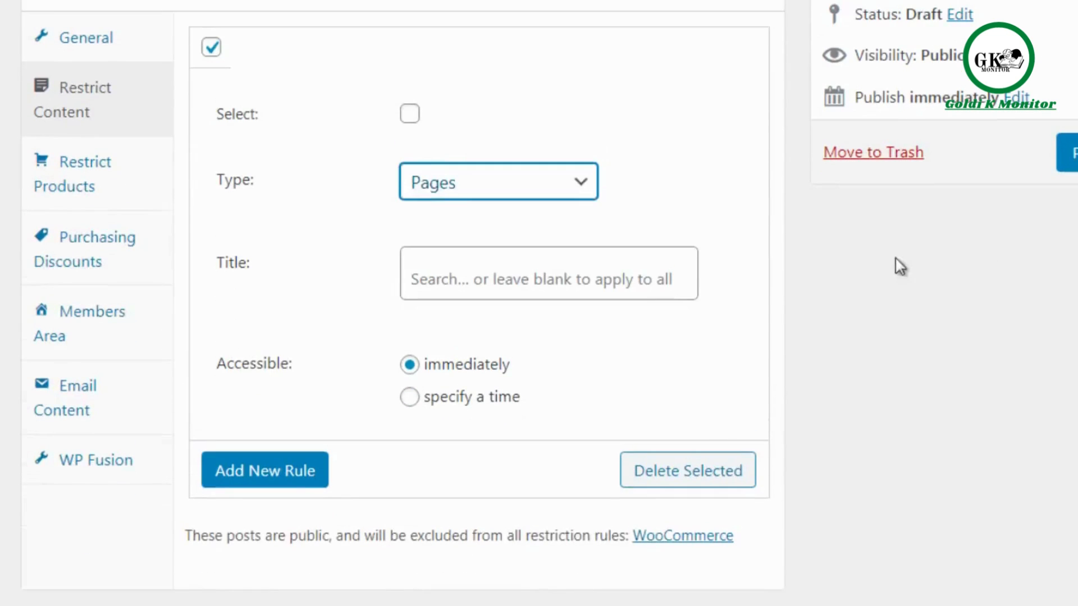
{"action": "left_click", "coordinate": [795, 241]}
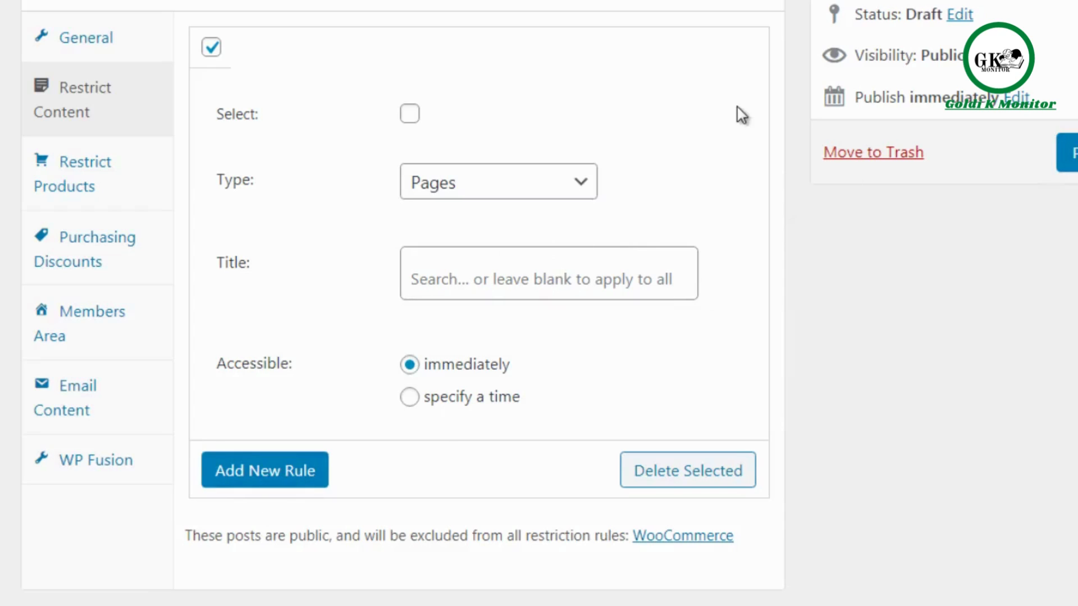
Examine the content types available for the Pages rule and its specify-a-time access option, leaving access set to immediately.
{"action": "left_click", "coordinate": [452, 203]}
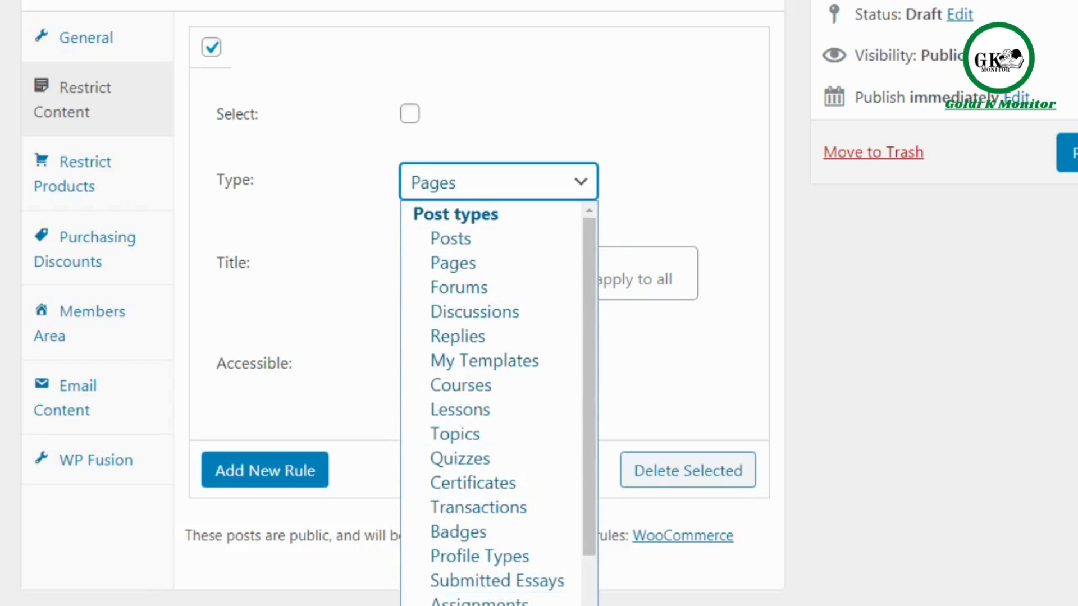
{"action": "left_click", "coordinate": [796, 315]}
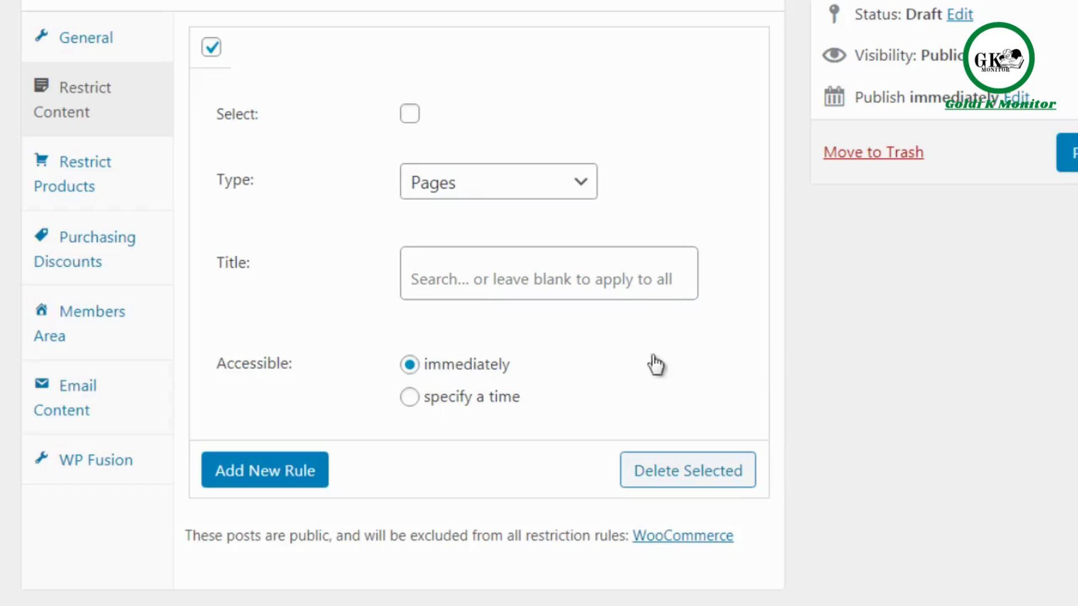
{"action": "left_click", "coordinate": [441, 404]}
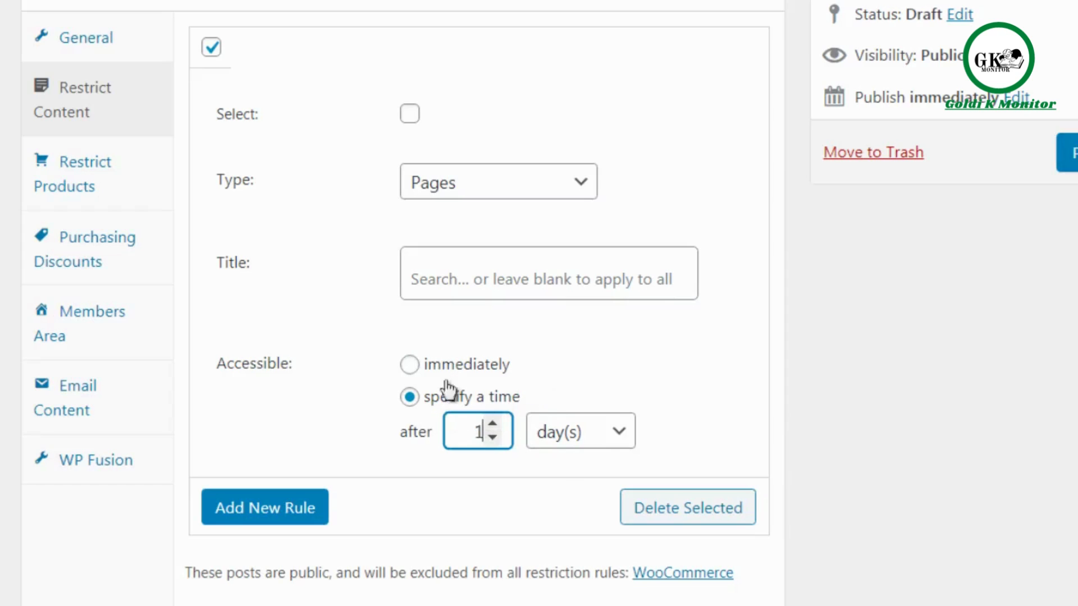
{"action": "left_click", "coordinate": [497, 366]}
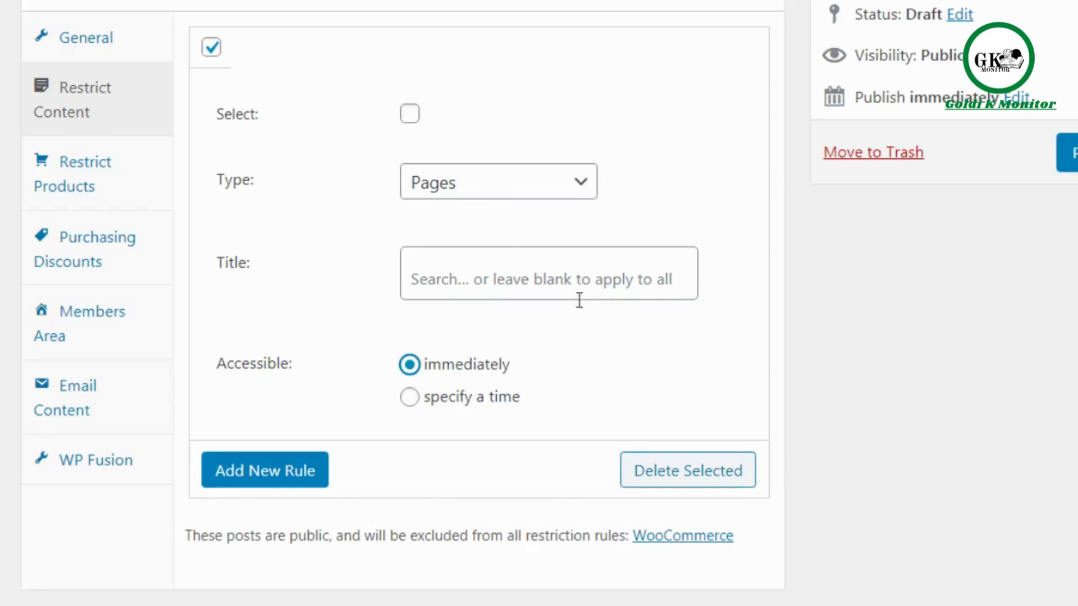
Add a product restriction rule to the plan and check its available types, keeping Products.
{"action": "left_click", "coordinate": [153, 180]}
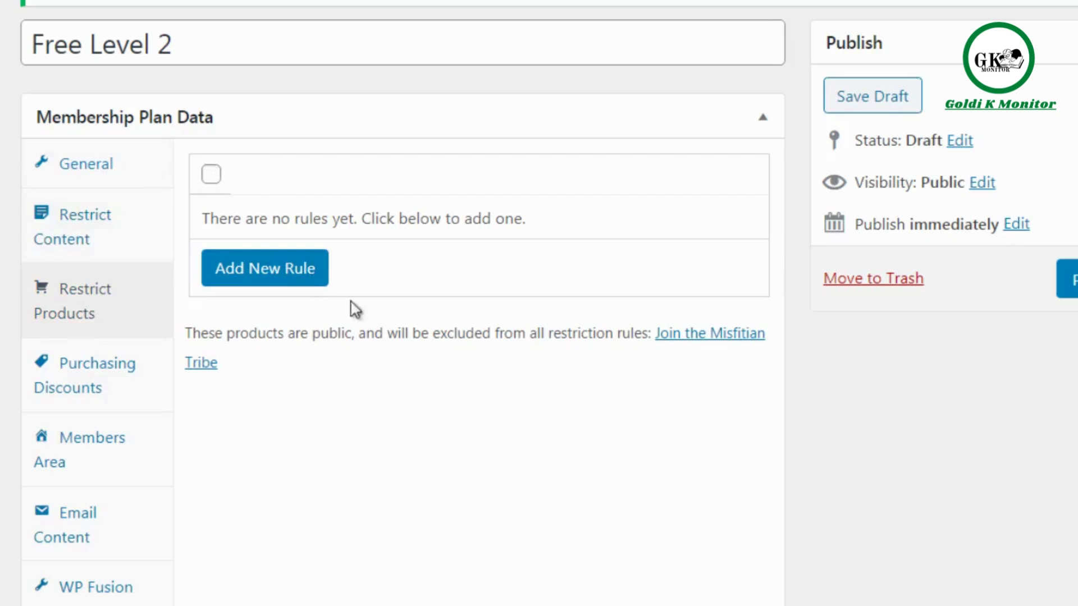
{"action": "left_click", "coordinate": [298, 274]}
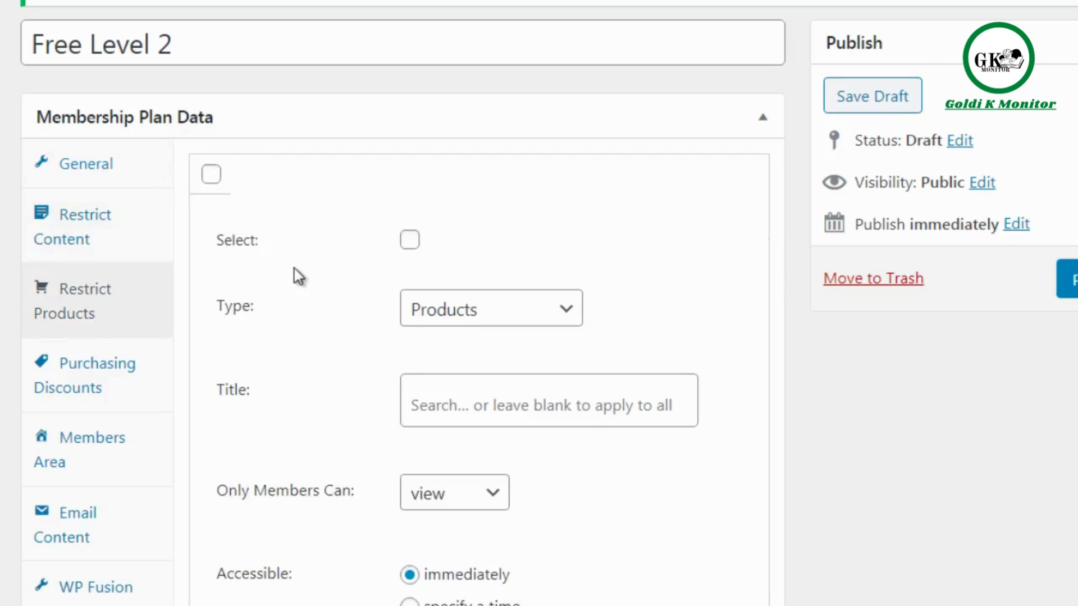
{"action": "left_click", "coordinate": [439, 317]}
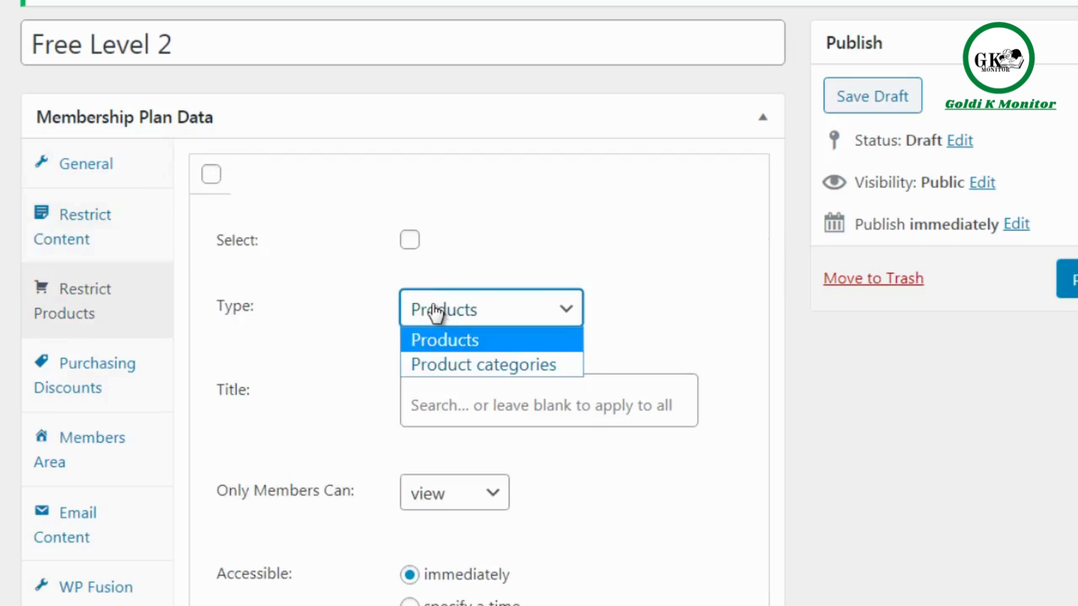
{"action": "left_click", "coordinate": [187, 300]}
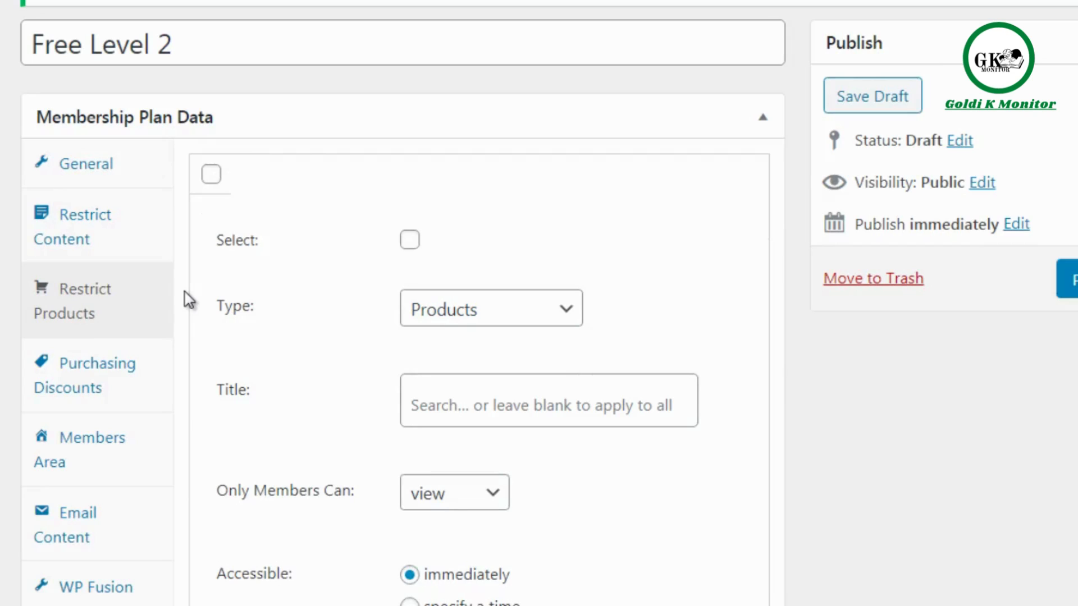
{"action": "left_click_drag", "start_coordinate": [187, 300], "coordinate": [368, 113]}
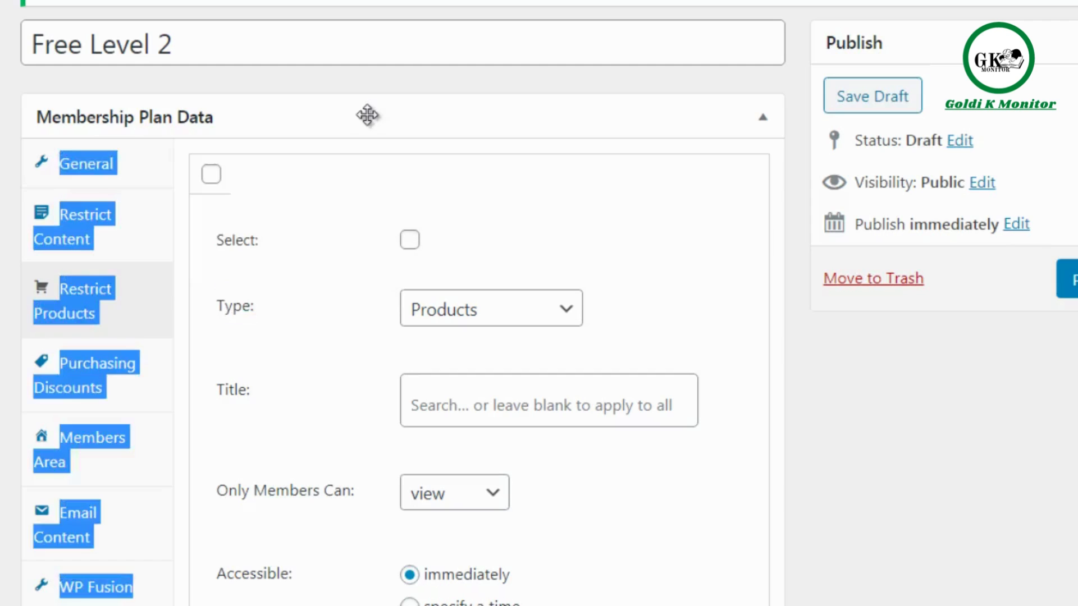
{"action": "left_click", "coordinate": [367, 116]}
{"action": "left_click", "coordinate": [408, 112]}
{"action": "left_click", "coordinate": [598, 87]}
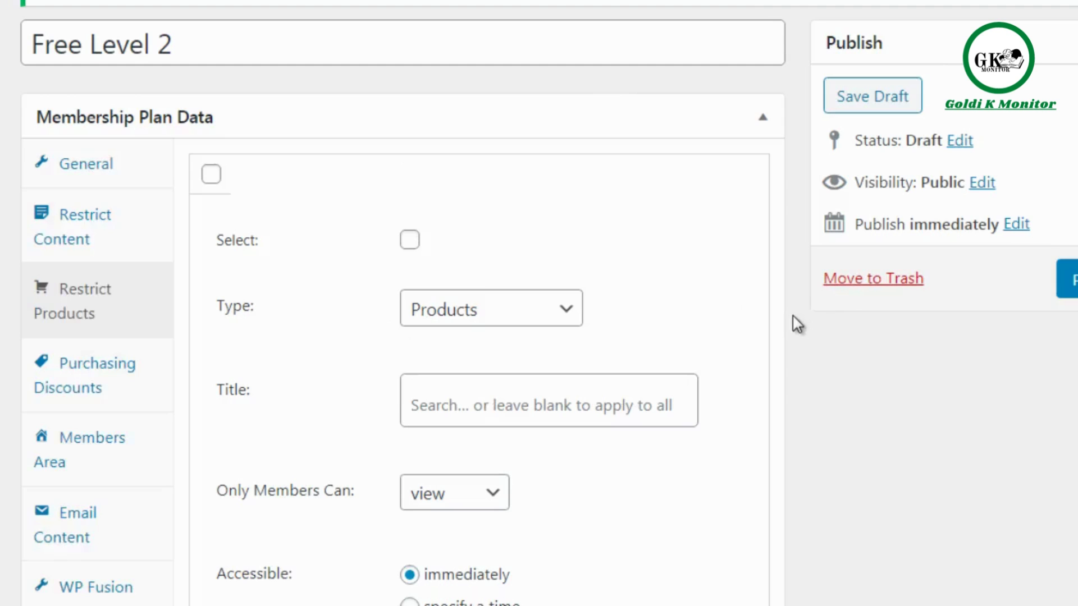
Mark the new product restriction rule as selected and review its access options.
{"action": "scroll", "coordinate": [793, 315], "scroll_direction": "down", "scroll_amount": 1}
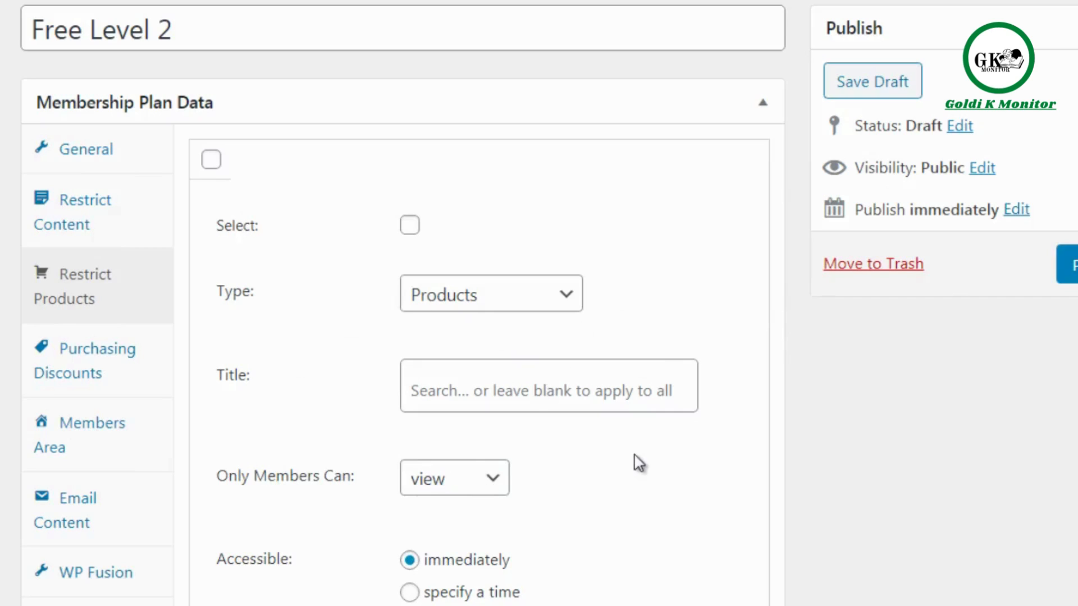
{"action": "left_click", "coordinate": [409, 225]}
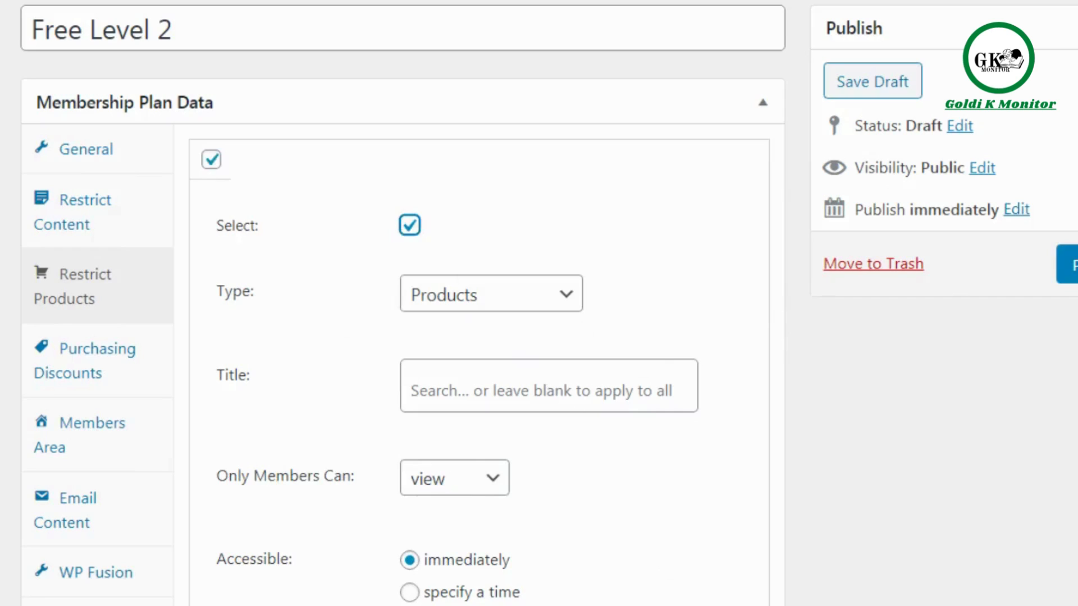
{"action": "left_click", "coordinate": [398, 605]}
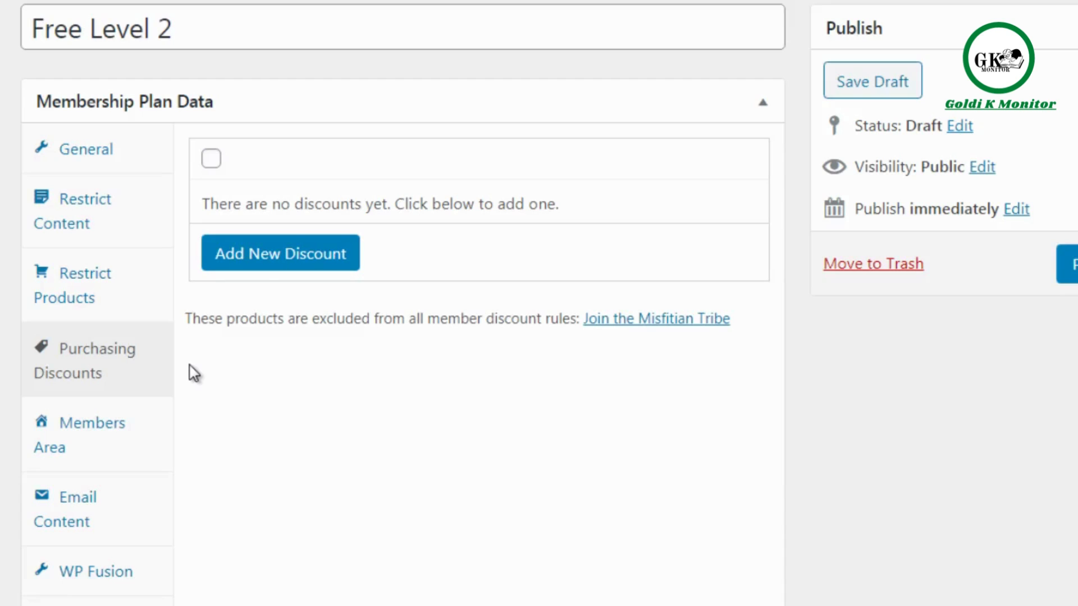
Add a purchasing discount for Products and review its target and type choices, keeping the percentage type.
{"action": "left_click", "coordinate": [306, 253]}
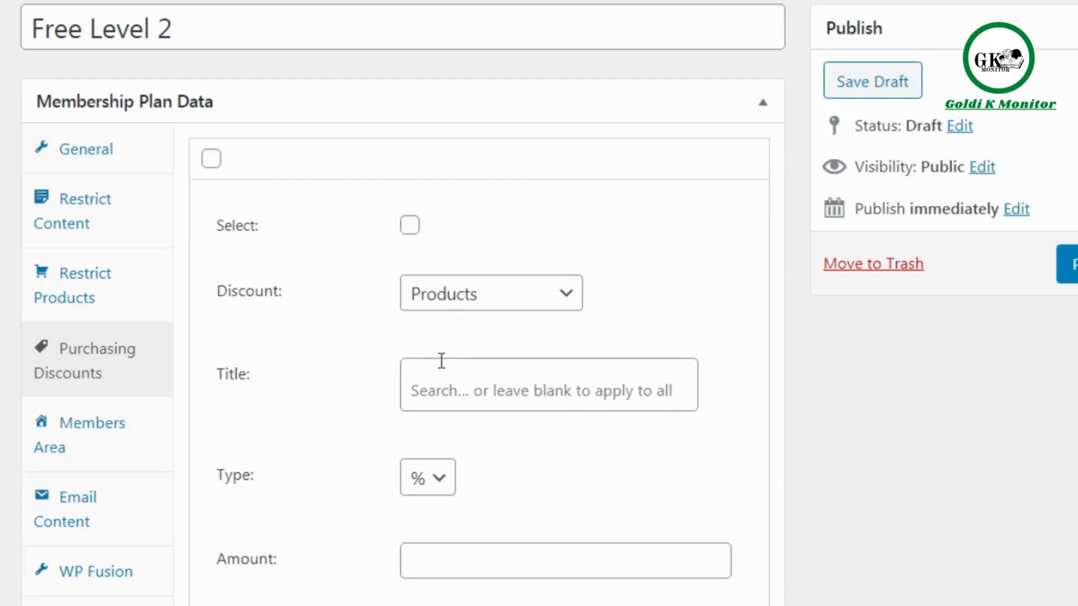
{"action": "left_click", "coordinate": [441, 312]}
{"action": "left_click", "coordinate": [348, 365]}
{"action": "left_click", "coordinate": [440, 480]}
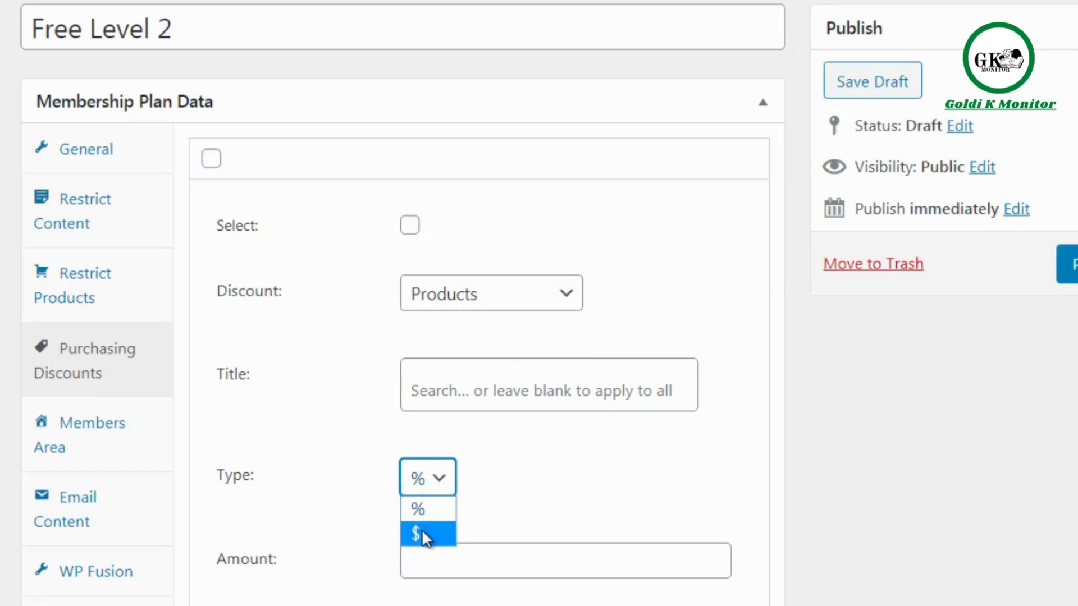
{"action": "left_click", "coordinate": [191, 442]}
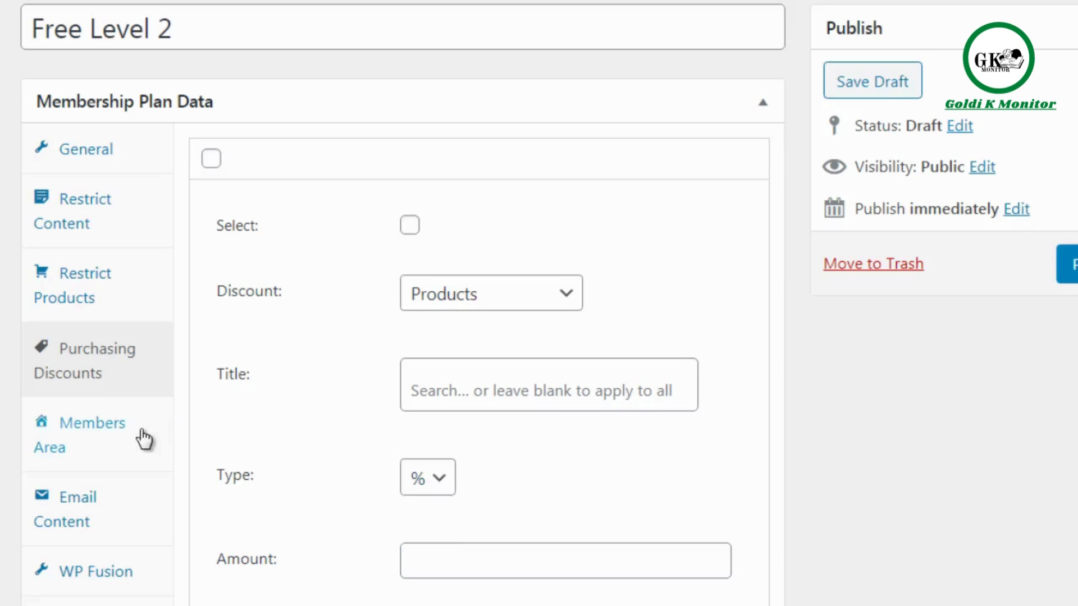
Remove all the included sections from the plan's Members Area.
{"action": "left_click", "coordinate": [143, 439]}
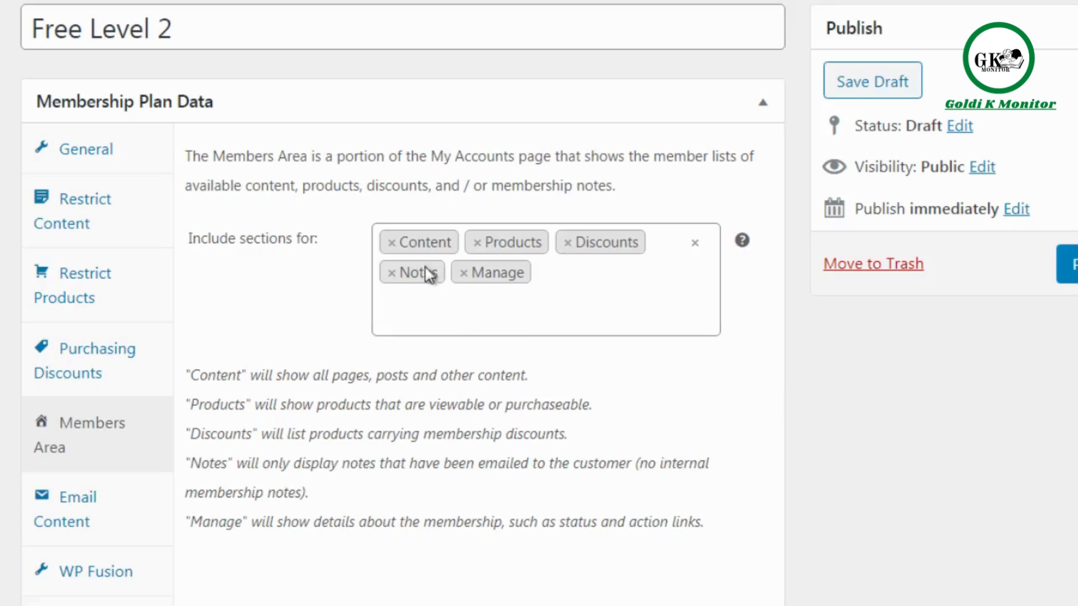
{"action": "left_click", "coordinate": [391, 243]}
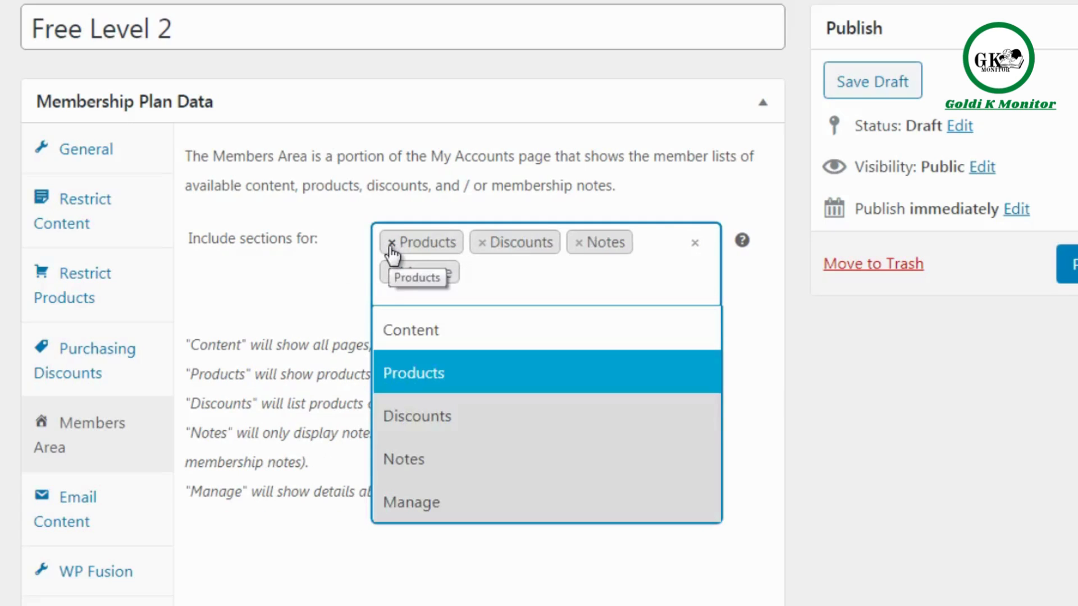
{"action": "left_click", "coordinate": [392, 244]}
{"action": "left_click", "coordinate": [391, 244]}
{"action": "left_click", "coordinate": [391, 243]}
{"action": "left_click", "coordinate": [391, 244]}
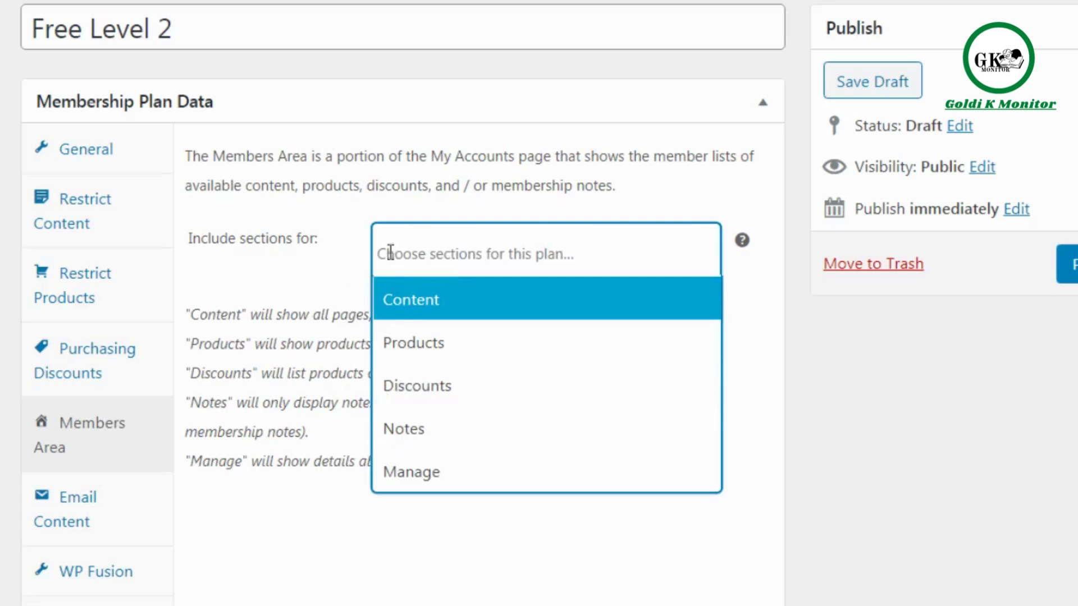
{"action": "left_click", "coordinate": [321, 569]}
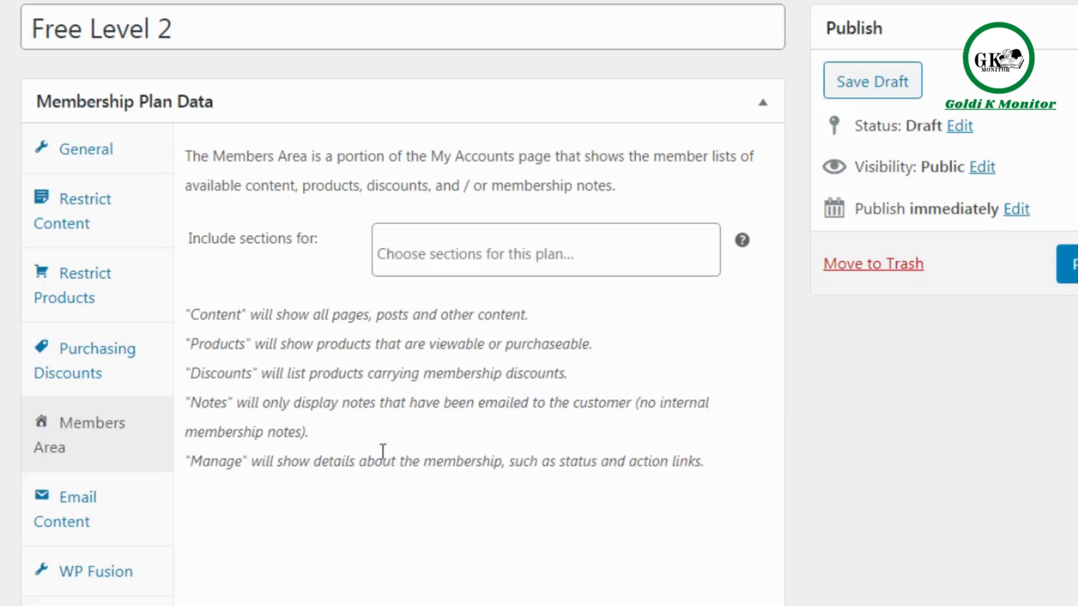
Include the Products, Discounts, Notes and Manage sections in the plan's Members Area.
{"action": "left_click", "coordinate": [454, 250]}
{"action": "left_click", "coordinate": [440, 350]}
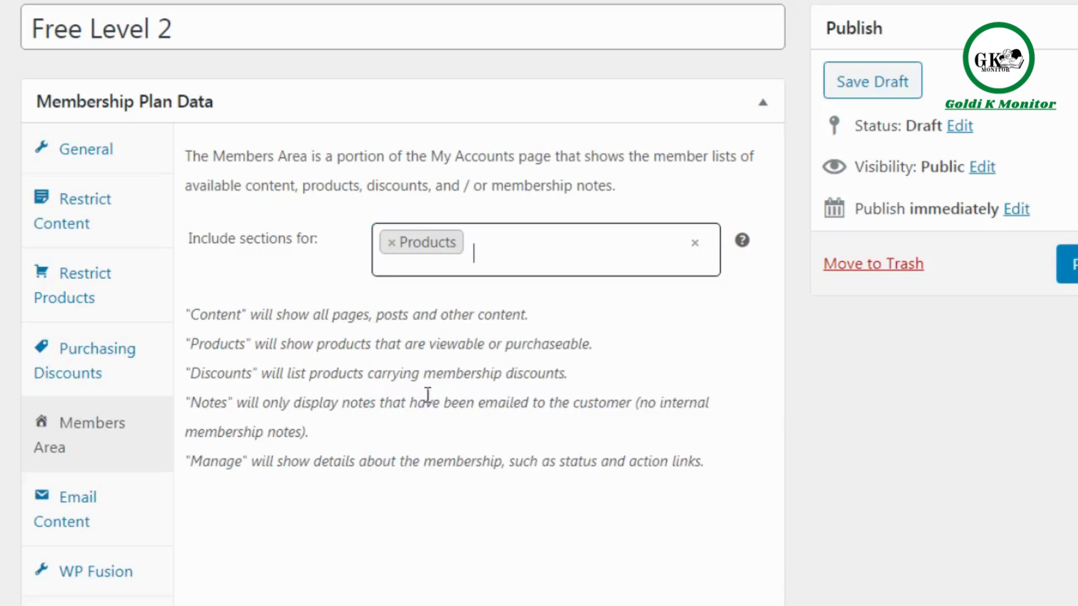
{"action": "left_click", "coordinate": [391, 540]}
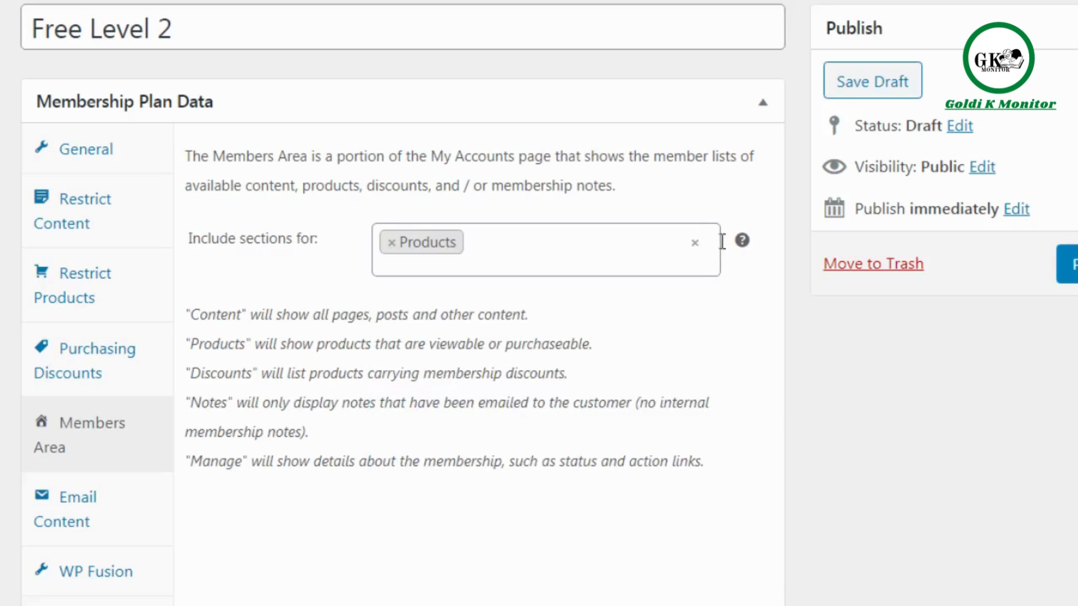
{"action": "left_click", "coordinate": [477, 247]}
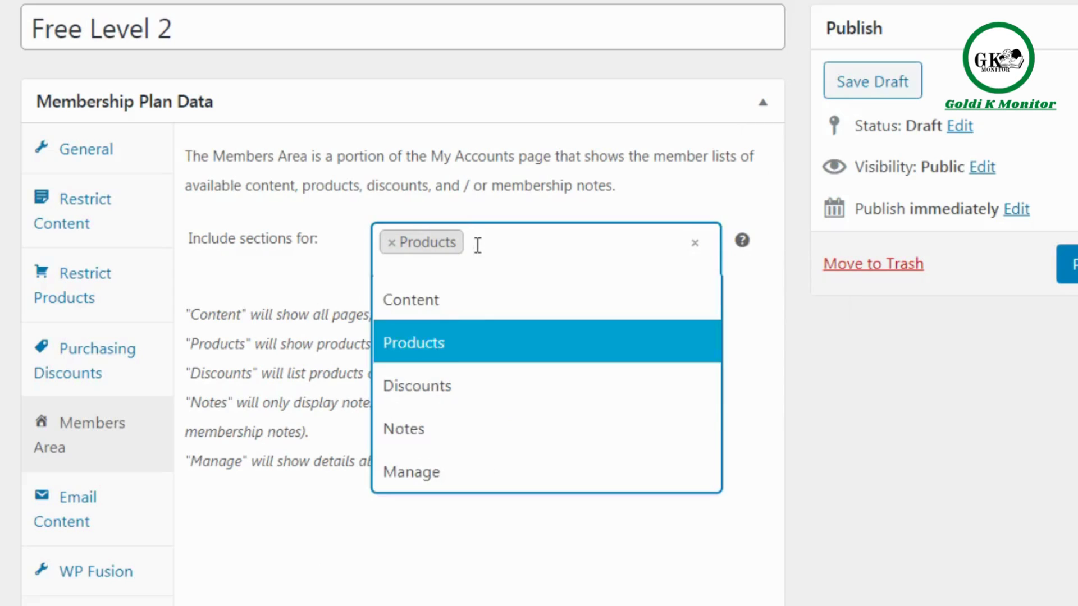
{"action": "left_click", "coordinate": [457, 388]}
{"action": "left_click", "coordinate": [603, 247]}
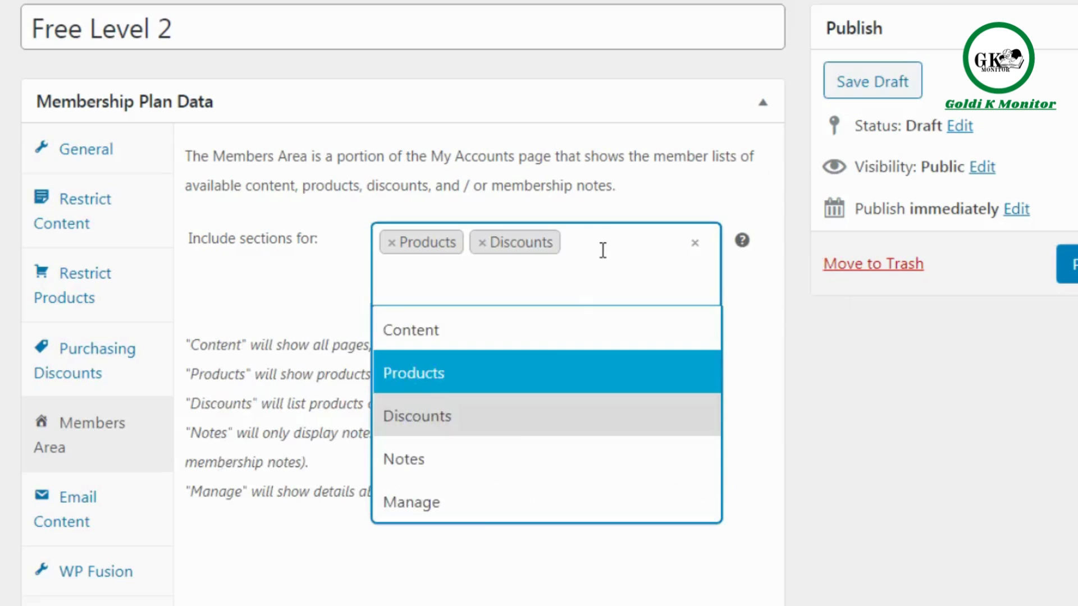
{"action": "left_click", "coordinate": [486, 466]}
{"action": "left_click", "coordinate": [515, 275]}
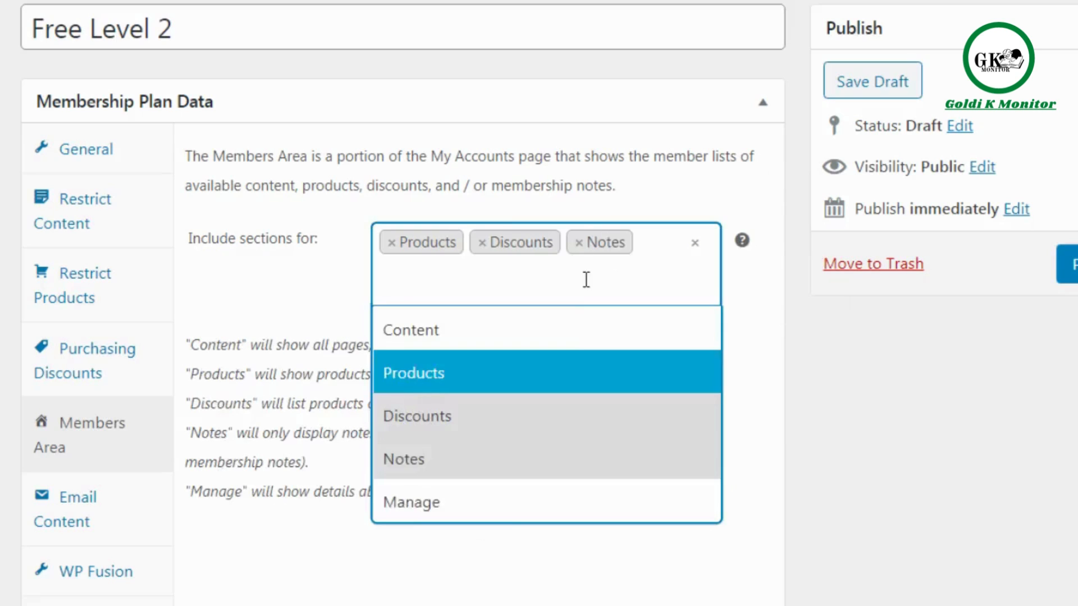
{"action": "left_click", "coordinate": [501, 516]}
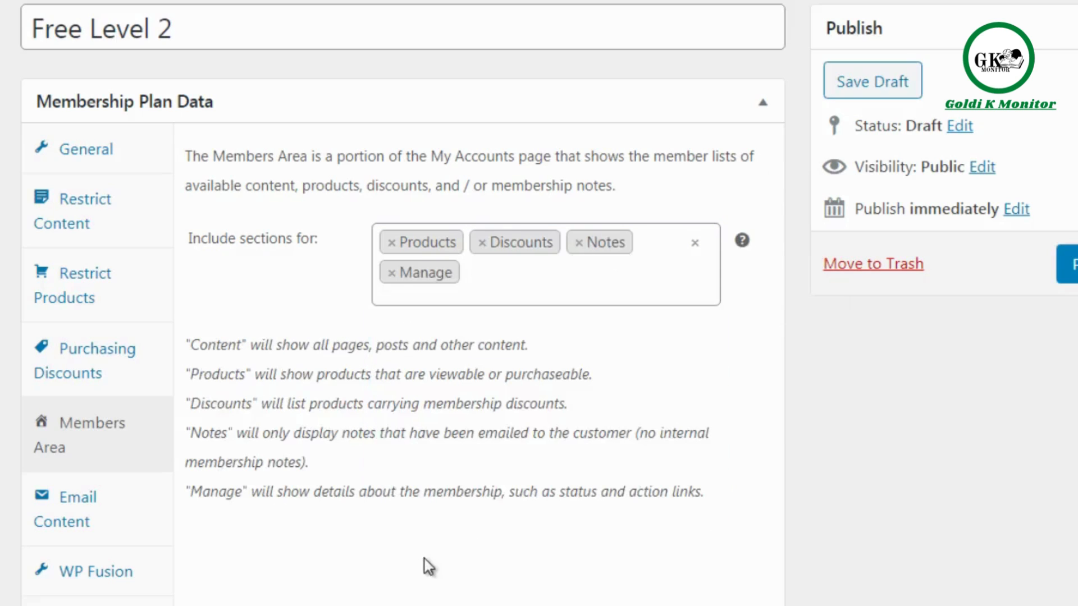
Check the plan's email content settings, then rename the plan "Premium - $97 one time fee (all access pass)".
{"action": "left_click", "coordinate": [142, 524]}
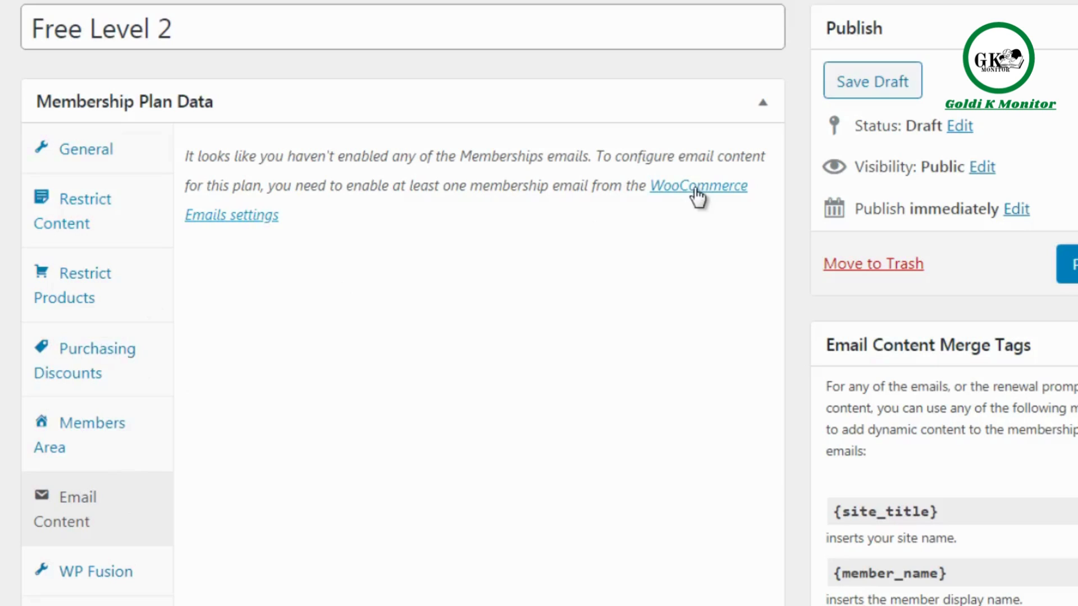
{"action": "left_click", "coordinate": [149, 152]}
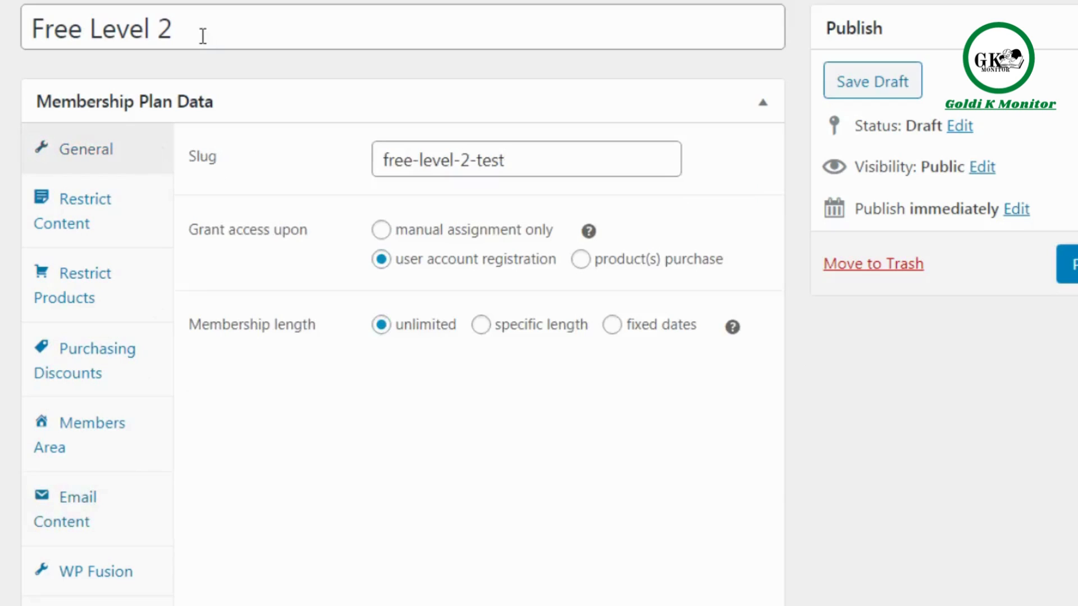
{"action": "left_click_drag", "start_coordinate": [202, 34], "coordinate": [13, 44]}
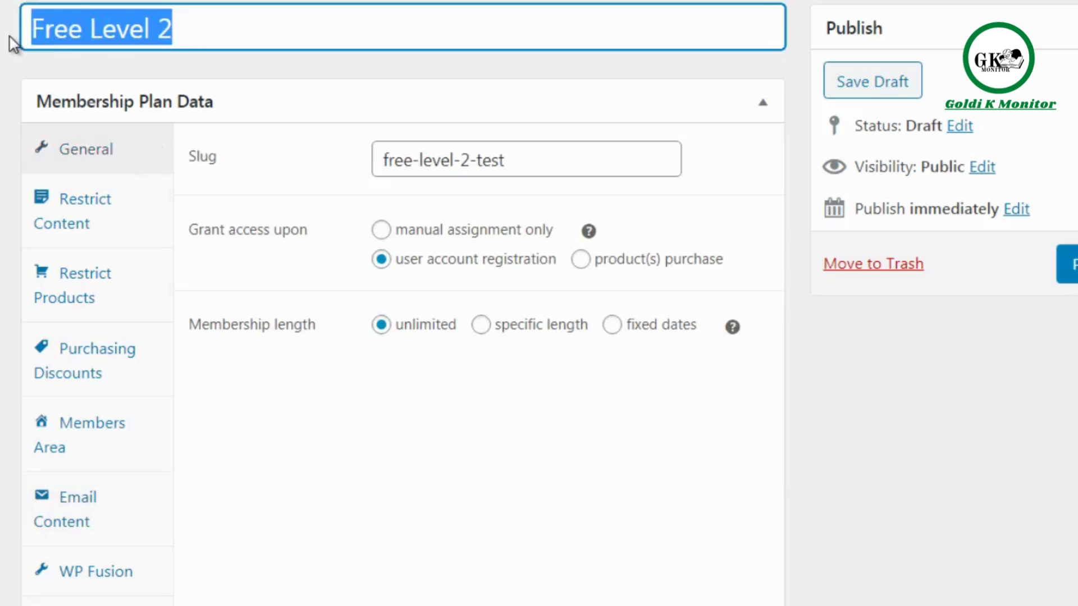
{"action": "type", "text": "Premiu"}
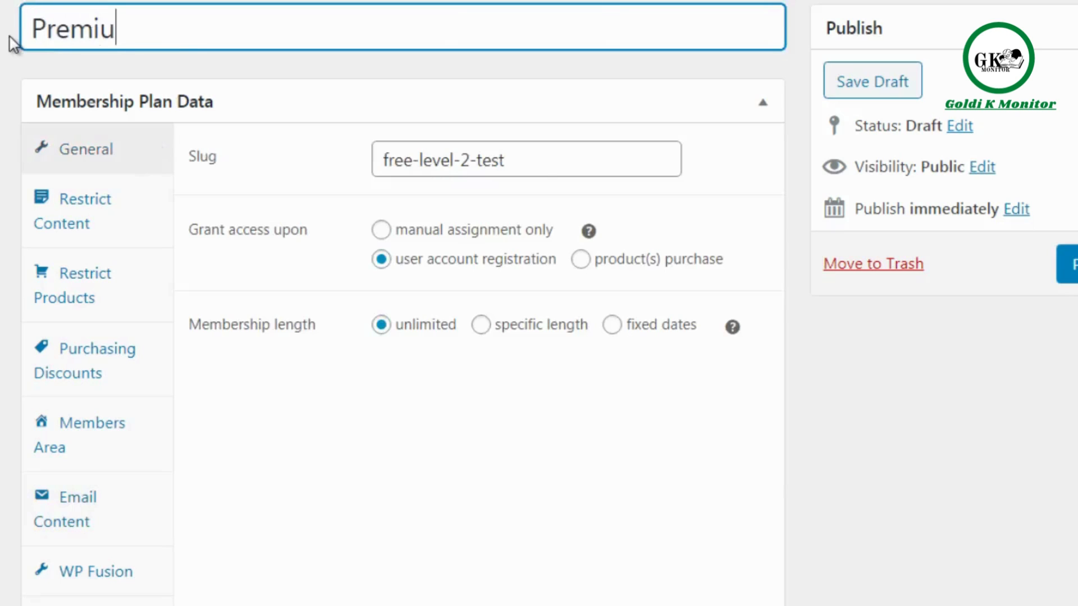
{"action": "type", "text": "m - $97"}
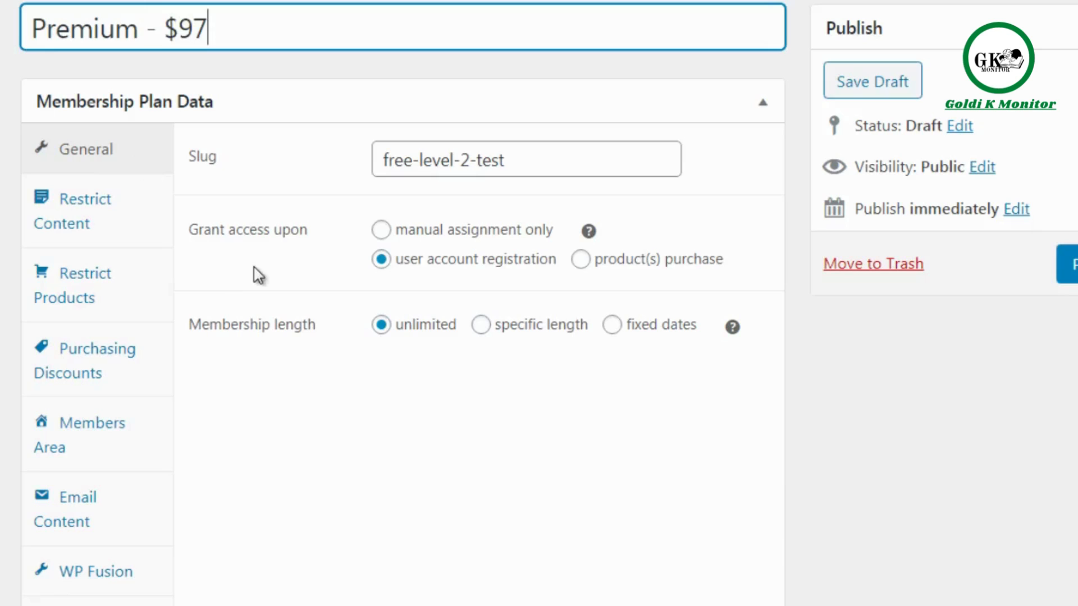
{"action": "type", "text": " one time f"}
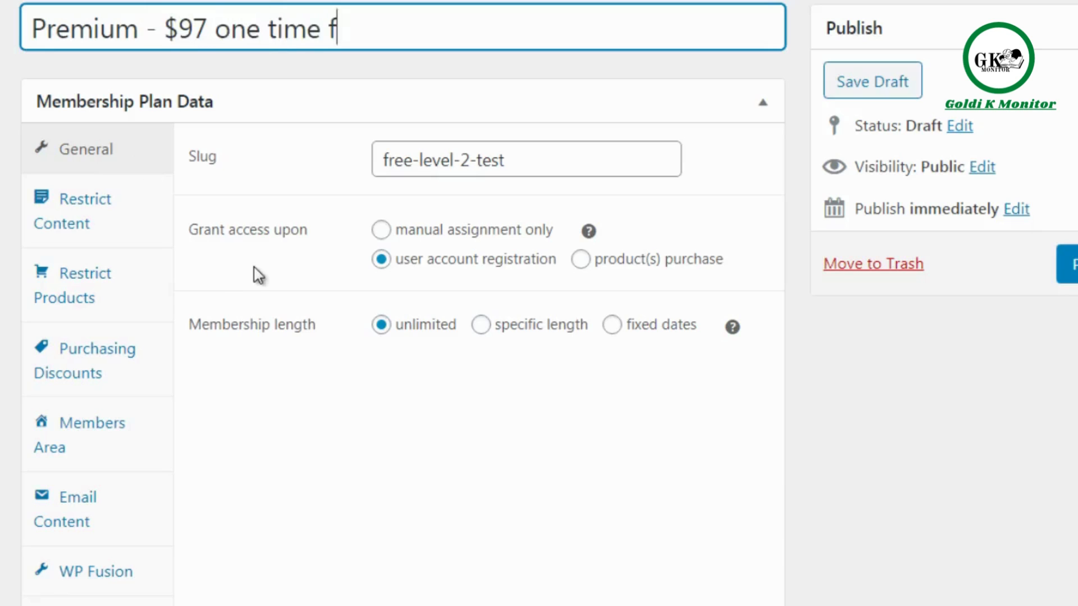
{"action": "type", "text": "ee (access"}
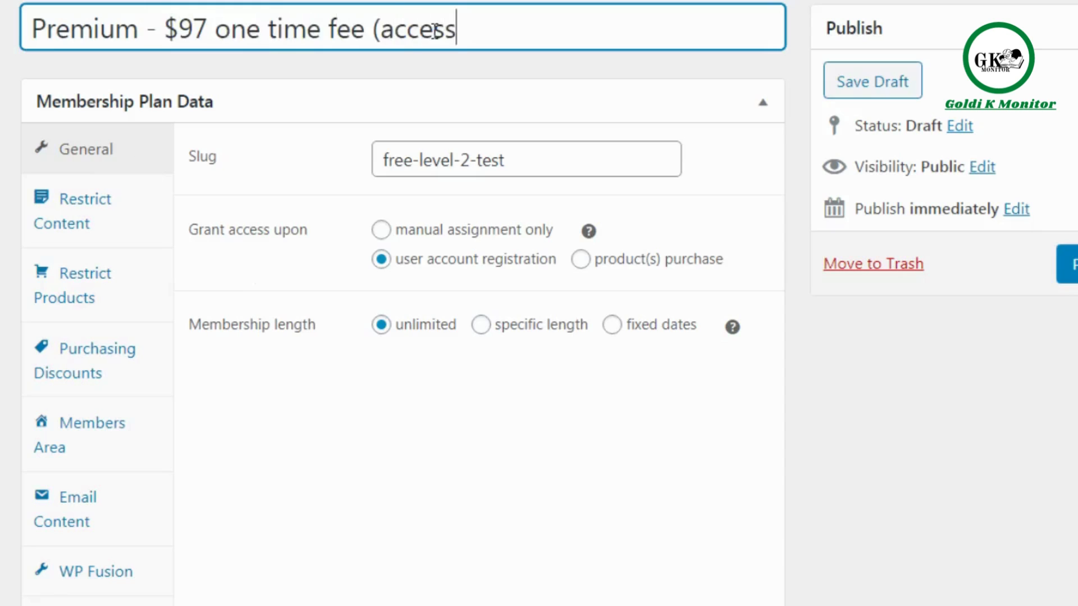
{"action": "key", "text": "BackSpace"}
{"action": "key", "text": "BackSpace"}
{"action": "key", "text": "BackSpace"}
{"action": "key", "text": "BackSpace"}
{"action": "key", "text": "BackSpace"}
{"action": "type", "text": "ll ac"}
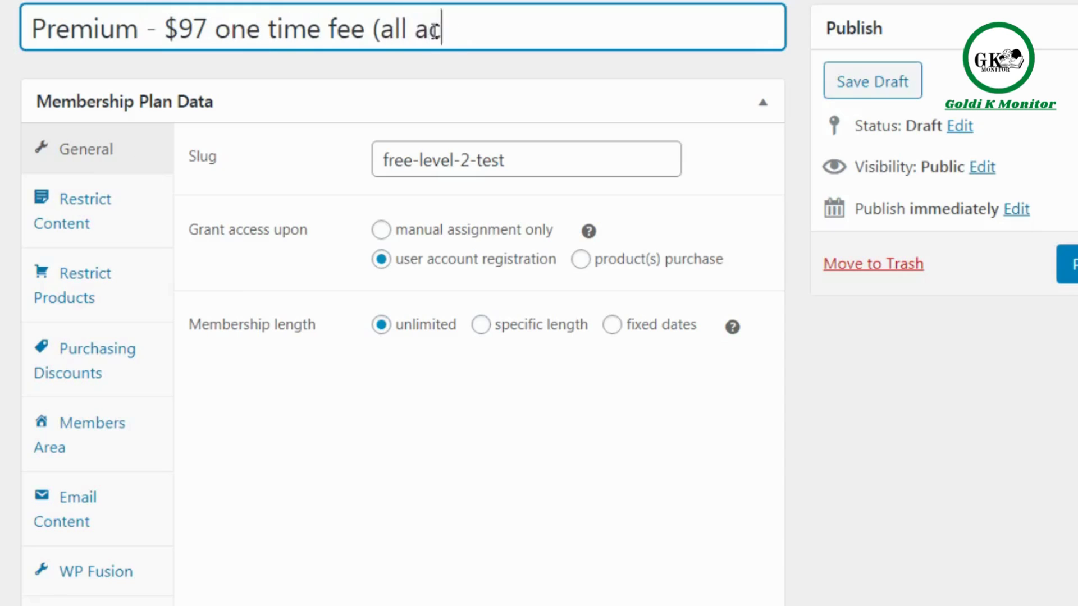
{"action": "type", "text": "cess pass)"}
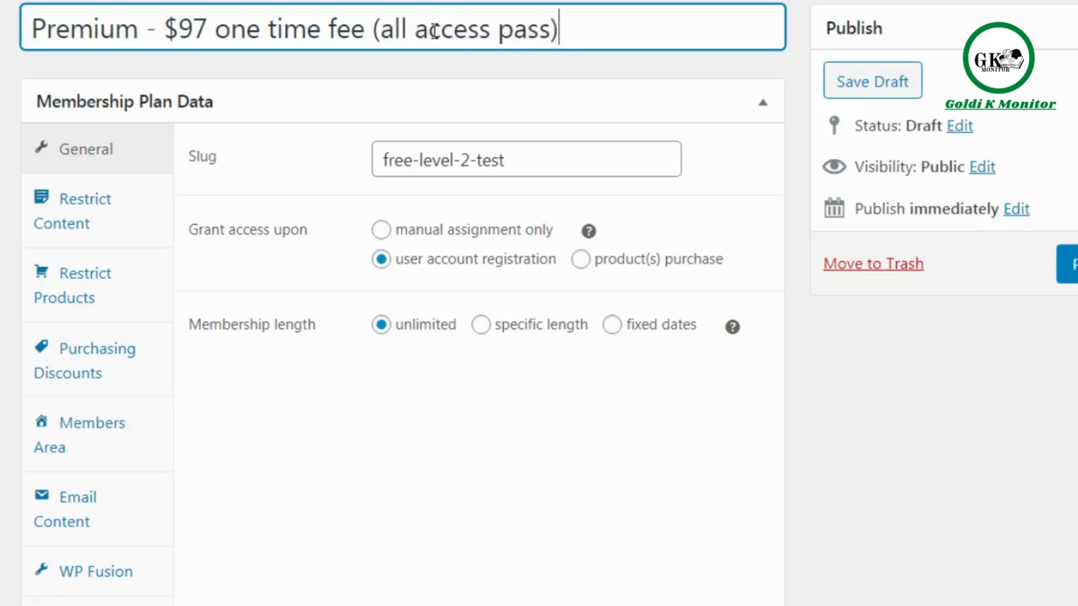
{"action": "left_click", "coordinate": [354, 438]}
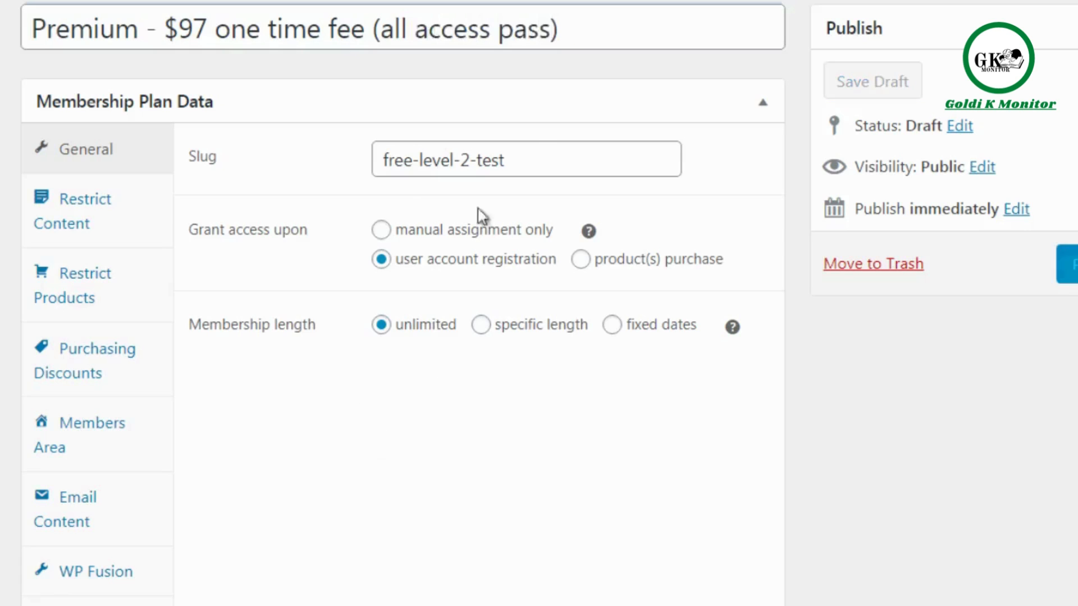
Set the plan's slug to "premium-level" and grant access upon product(s) purchase.
{"action": "triple_click", "coordinate": [537, 158]}
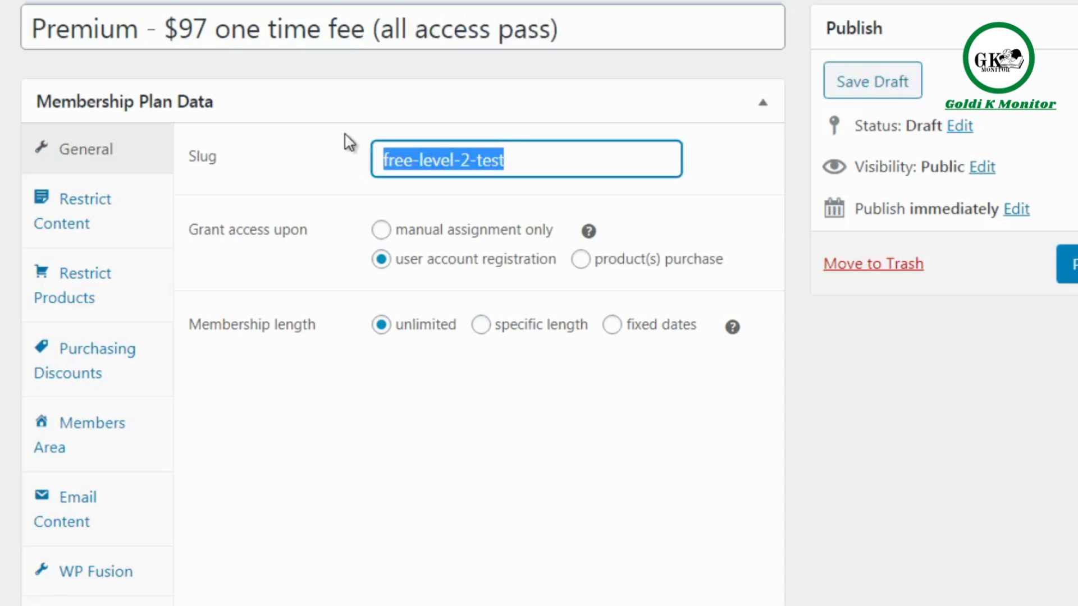
{"action": "type", "text": "premium-"}
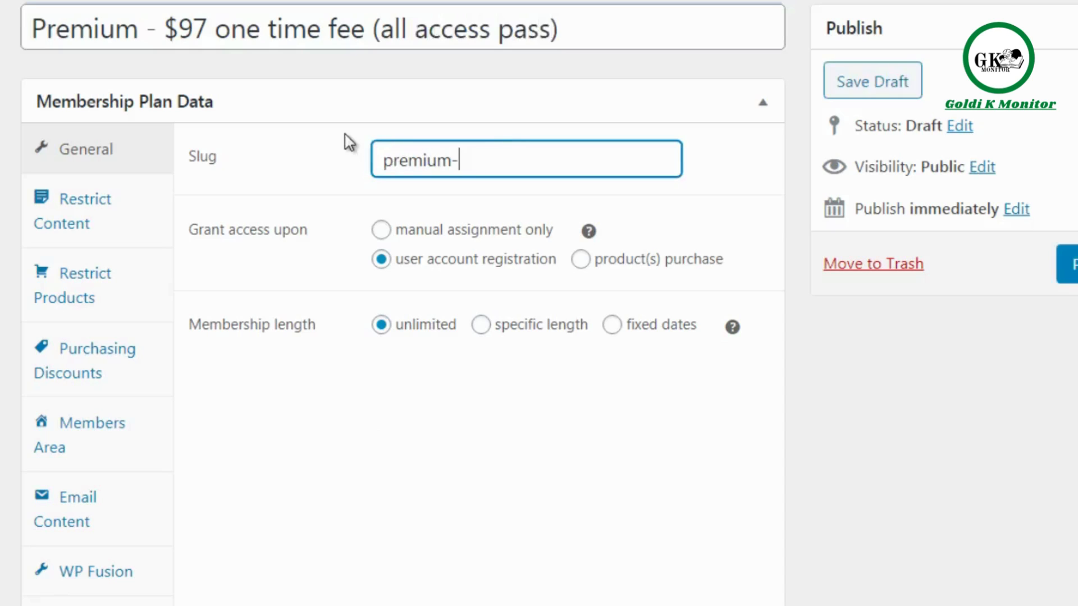
{"action": "type", "text": "level"}
{"action": "left_click", "coordinate": [584, 261]}
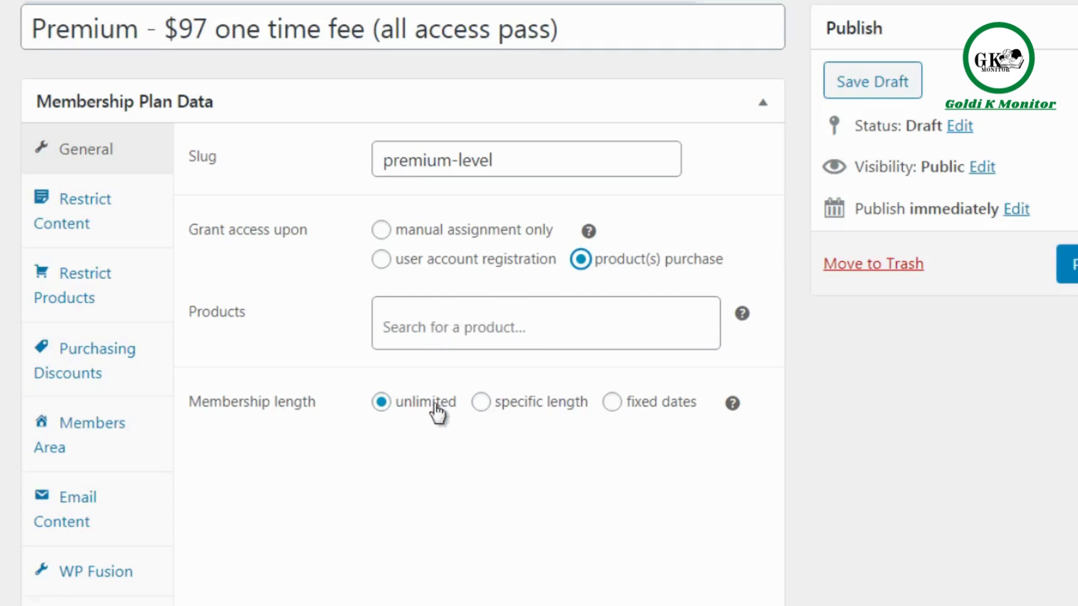
Review the content types available for the plan's Pages restriction rule, keeping Pages.
{"action": "left_click", "coordinate": [150, 227]}
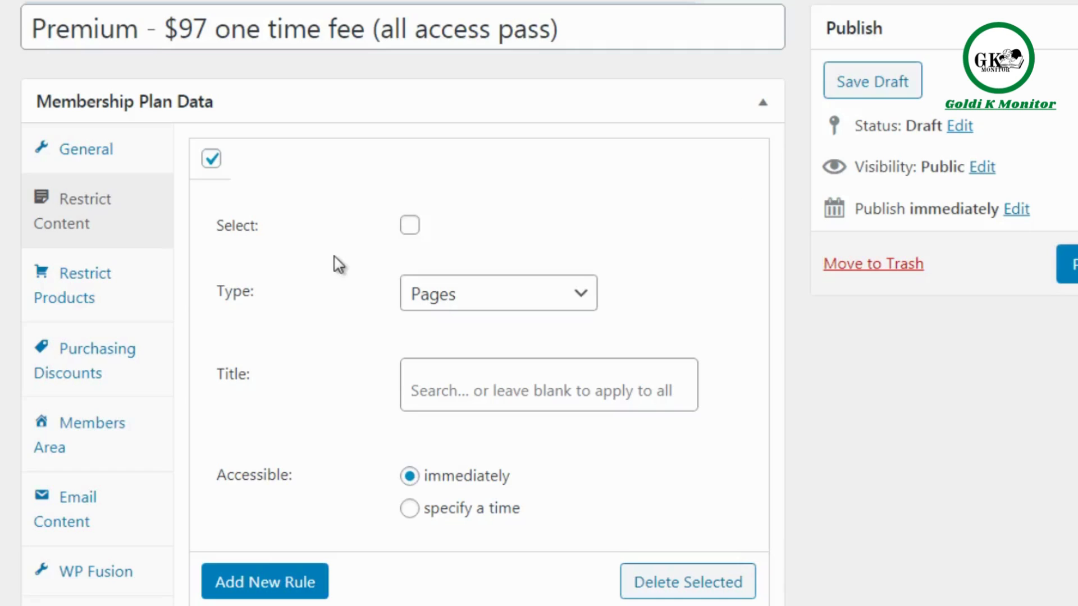
{"action": "left_click", "coordinate": [477, 299]}
{"action": "left_click", "coordinate": [361, 308]}
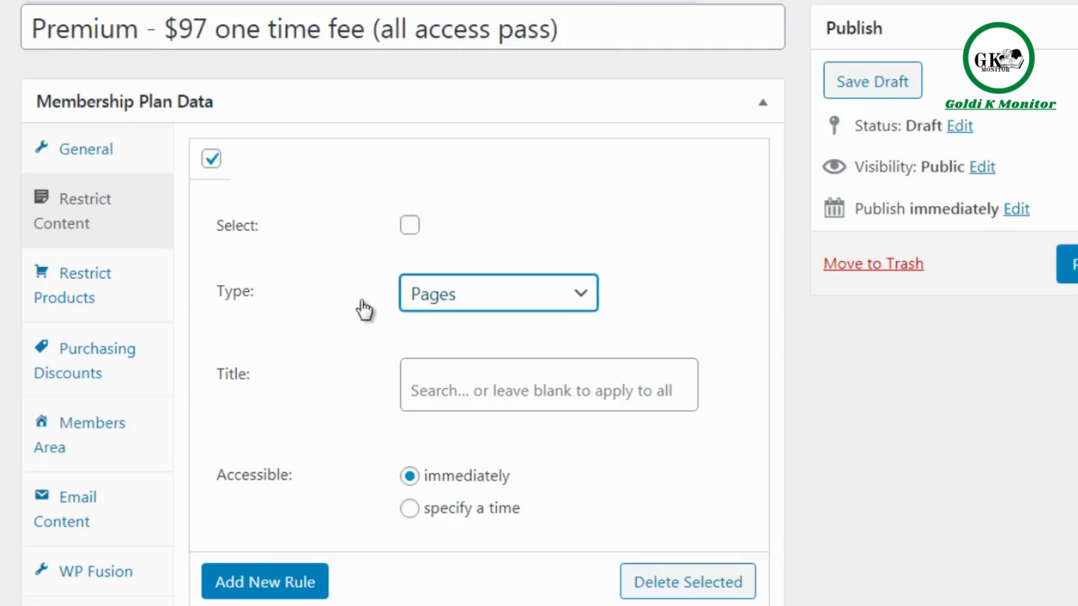
{"action": "left_click", "coordinate": [447, 294]}
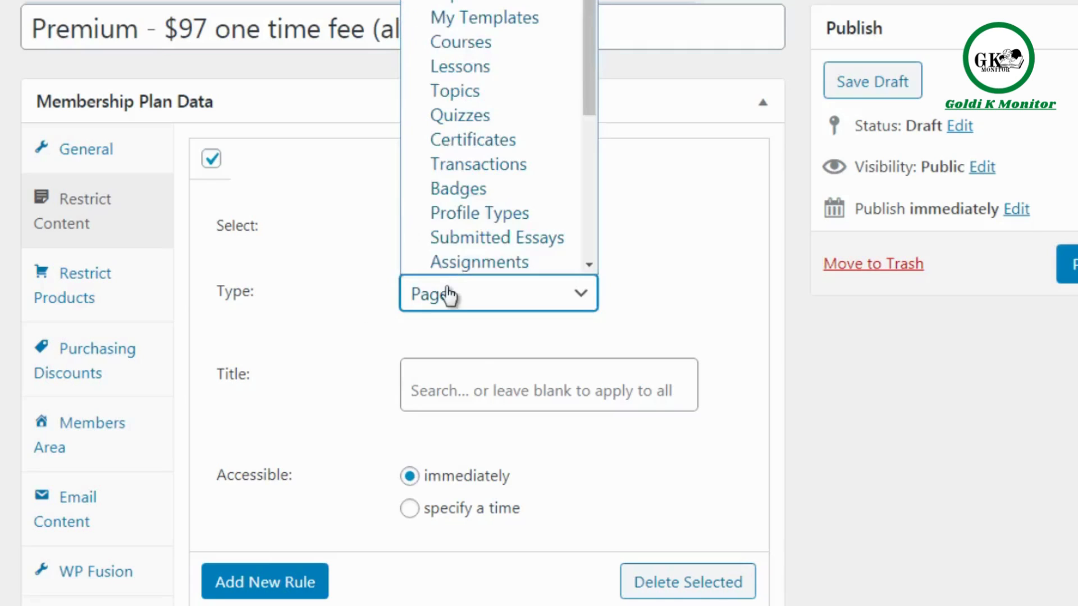
{"action": "left_click", "coordinate": [350, 463]}
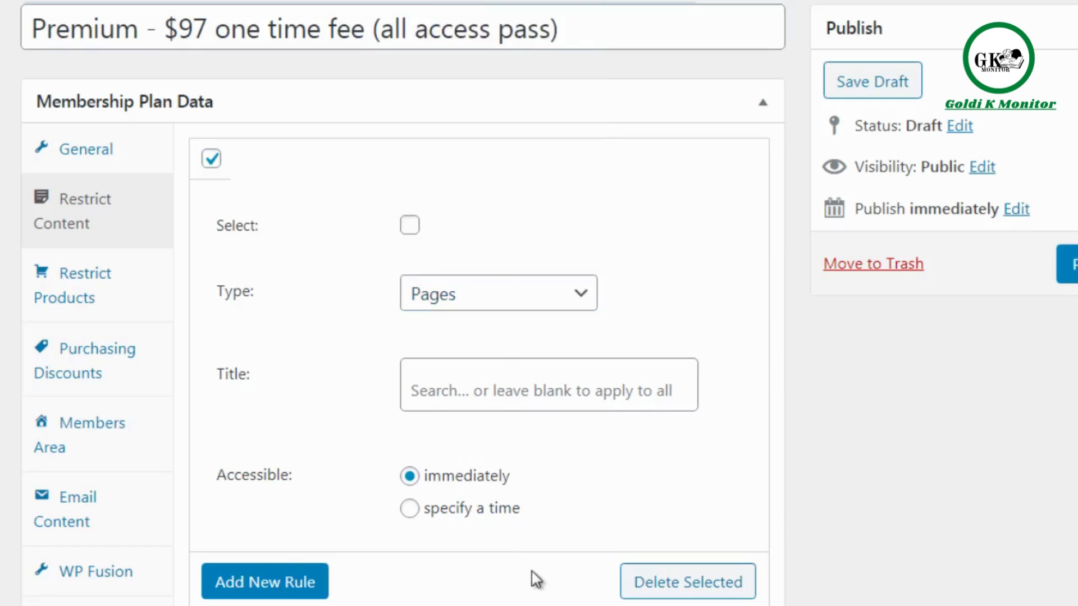
Add a second content restriction rule for Posts, accessible immediately and with the title left blank.
{"action": "left_click", "coordinate": [248, 583]}
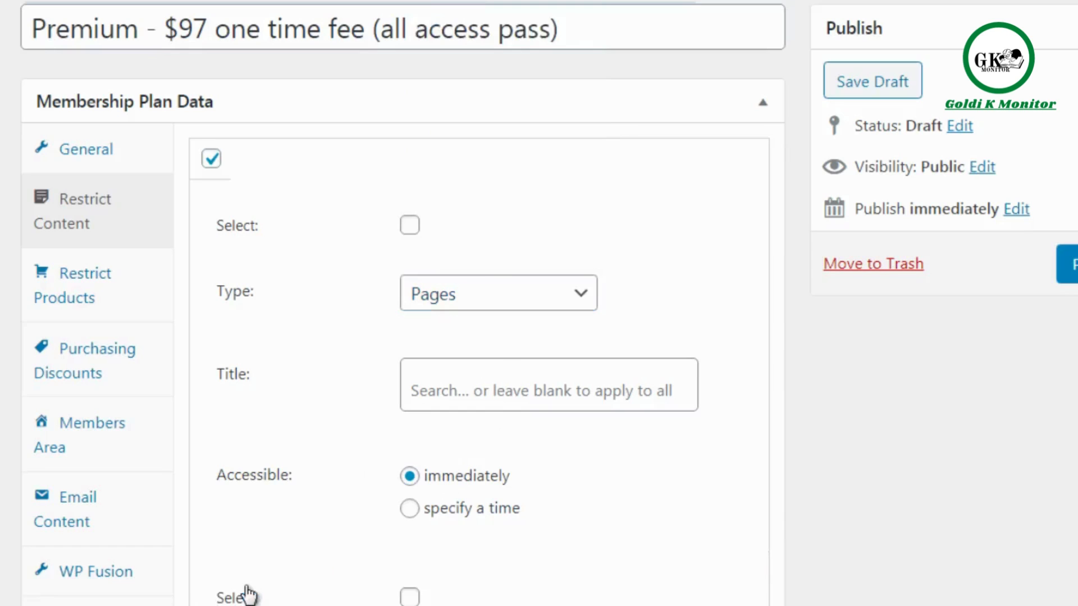
{"action": "scroll", "coordinate": [497, 387], "scroll_direction": "down", "scroll_amount": 5}
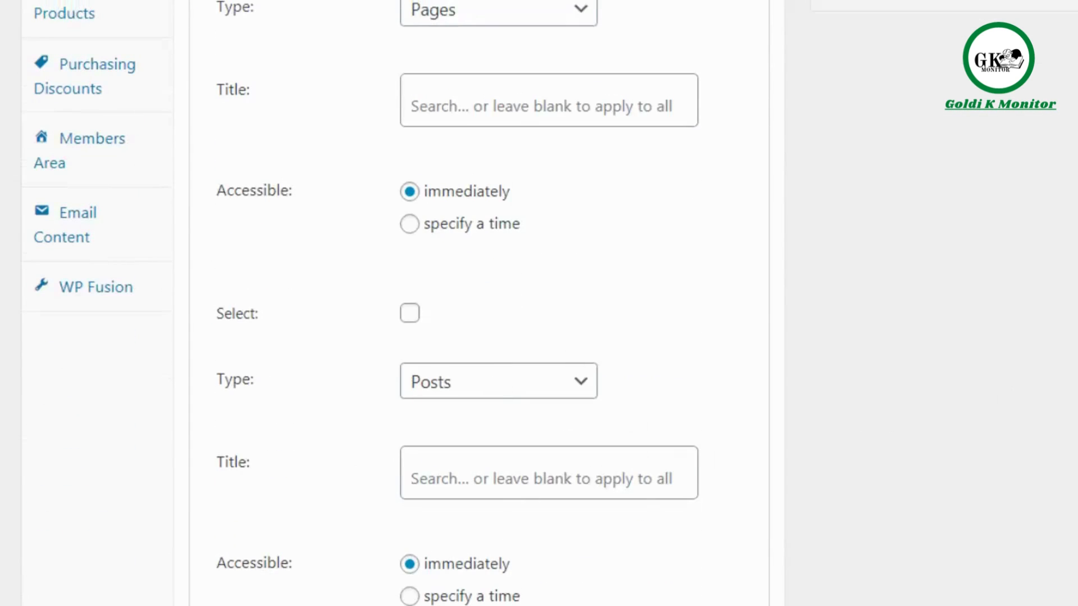
{"action": "scroll", "coordinate": [402, 303], "scroll_direction": "down", "scroll_amount": 2}
{"action": "scroll", "coordinate": [401, 303], "scroll_direction": "up", "scroll_amount": 6}
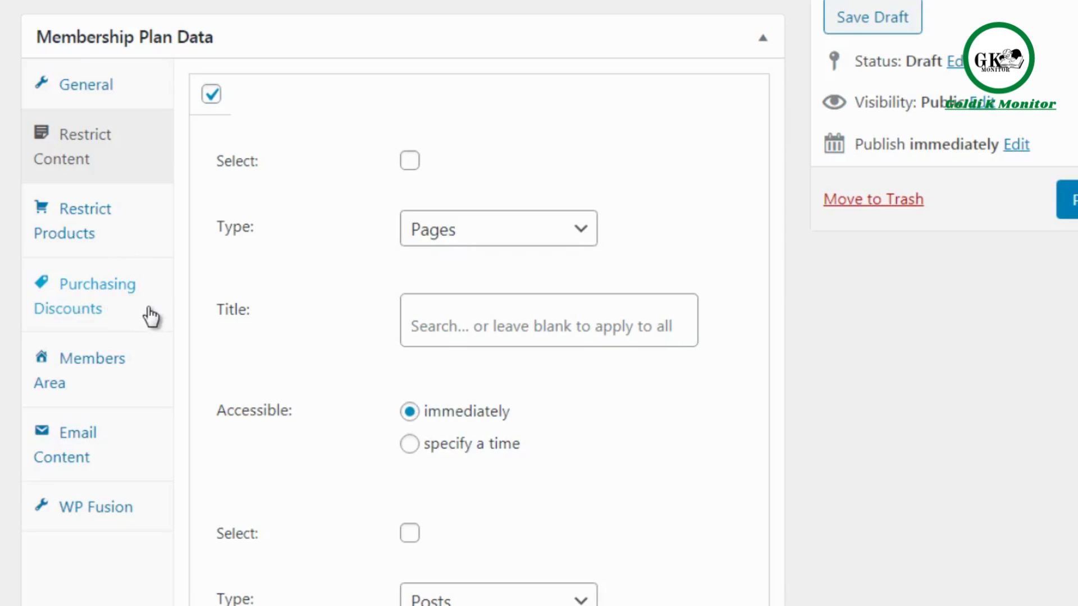
Include the Content section in the plan's Members Area alongside the existing sections.
{"action": "left_click", "coordinate": [143, 386]}
{"action": "left_click", "coordinate": [534, 220]}
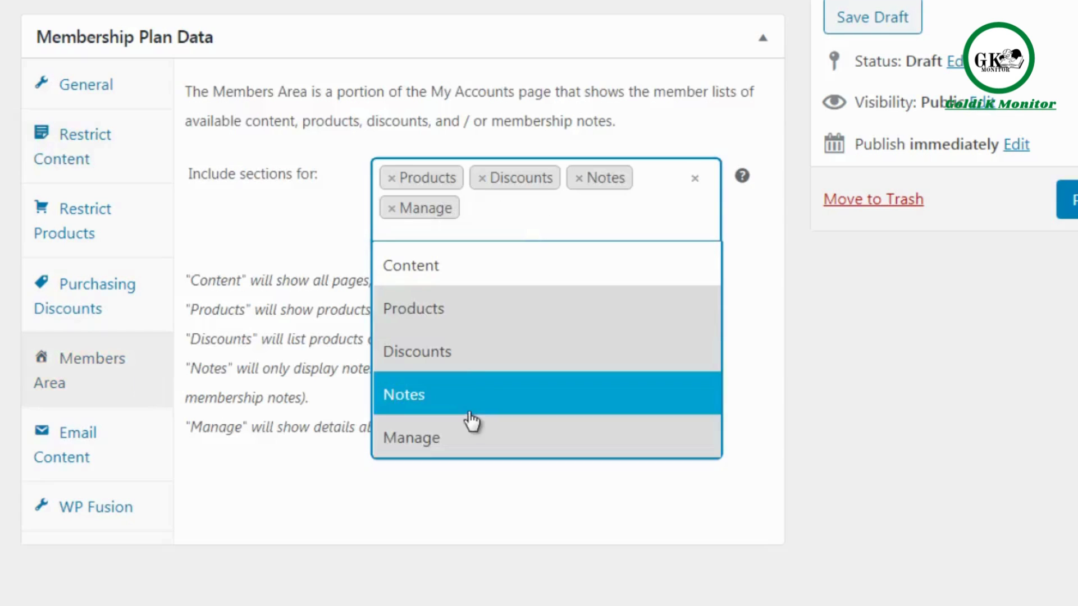
{"action": "left_click", "coordinate": [477, 275]}
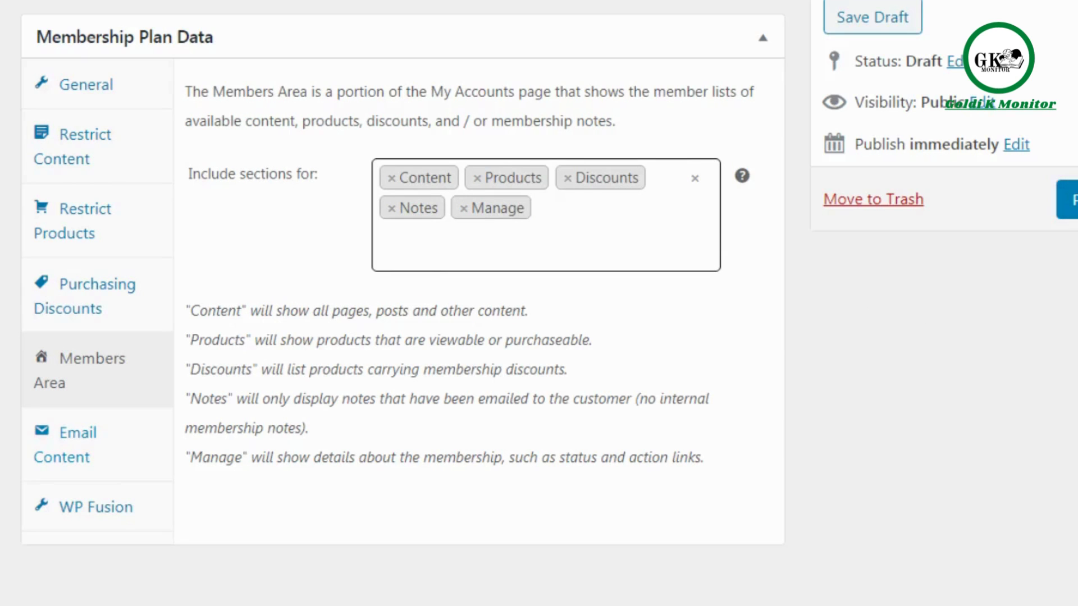
Publish the Premium membership plan and accept applying its blank-title rules to all content.
{"action": "scroll", "coordinate": [538, 303], "scroll_direction": "up", "scroll_amount": 1}
{"action": "scroll", "coordinate": [539, 303], "scroll_direction": "down", "scroll_amount": 1}
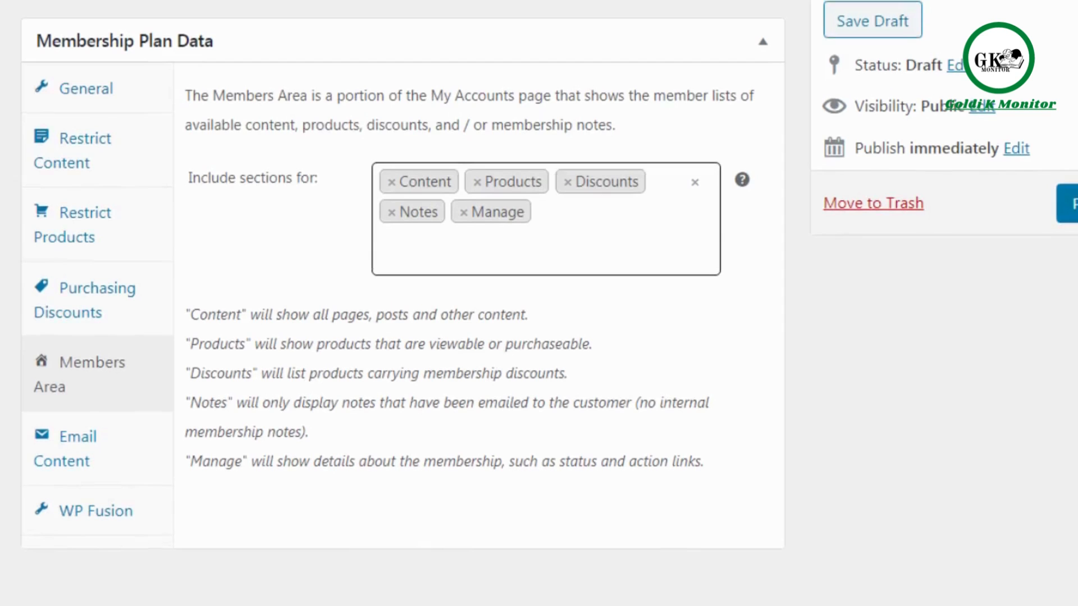
{"action": "left_click", "coordinate": [1072, 210]}
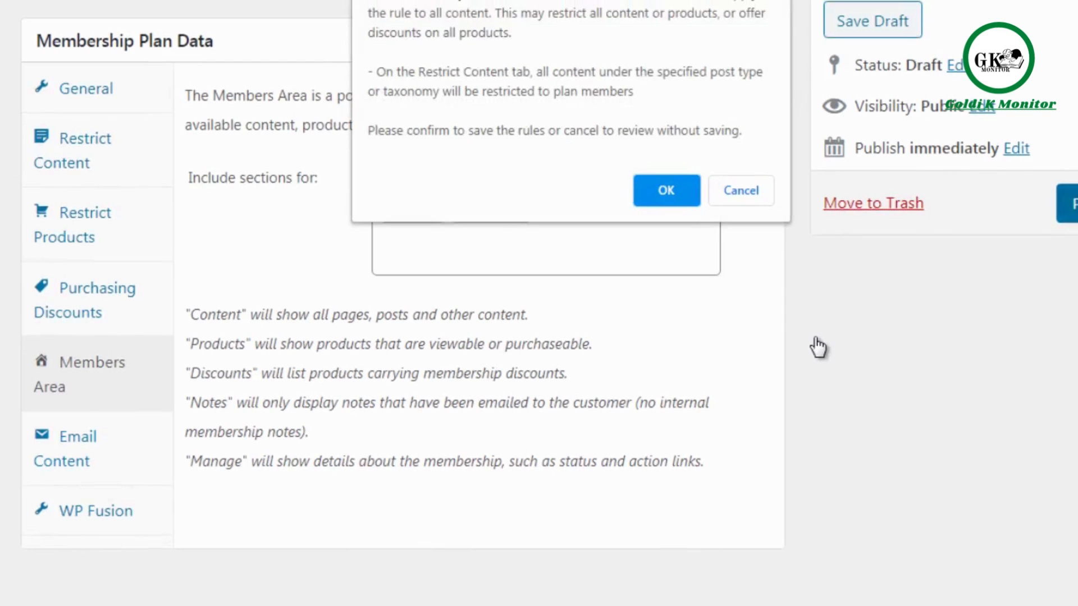
{"action": "left_click", "coordinate": [675, 188]}
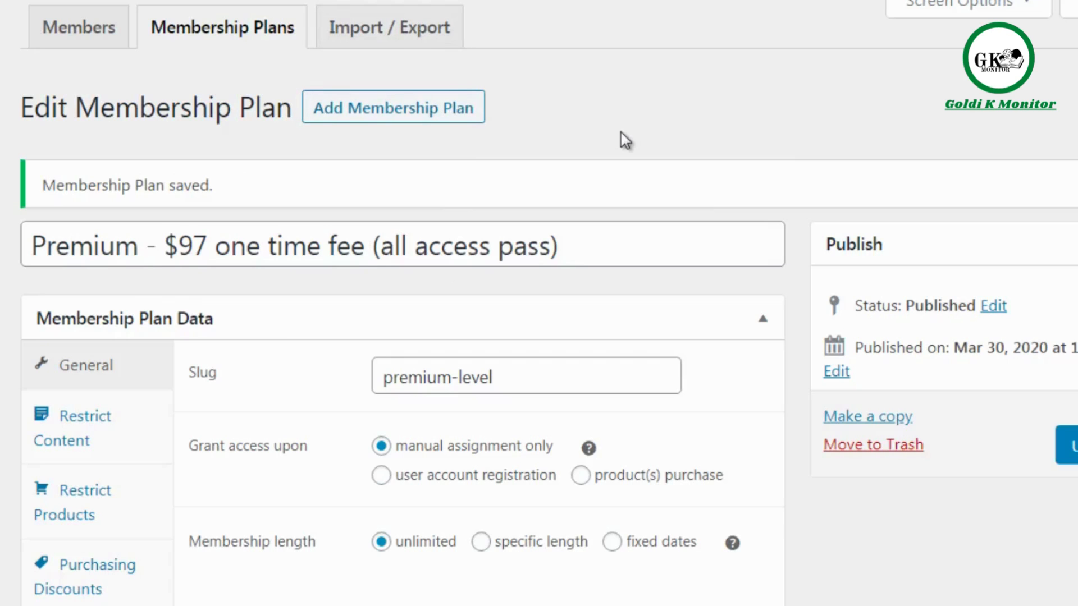
Create a new product and name it with the copied plan title "Premium - $97 one time fee (all access pass)".
{"action": "mouse_move", "coordinate": [411, 40]}
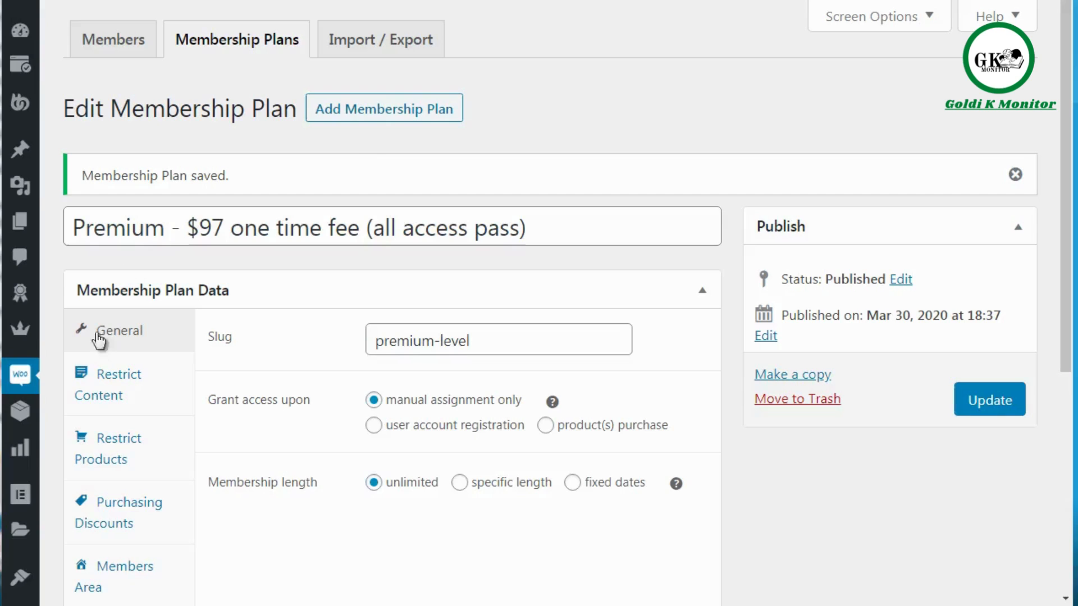
{"action": "mouse_move", "coordinate": [29, 418]}
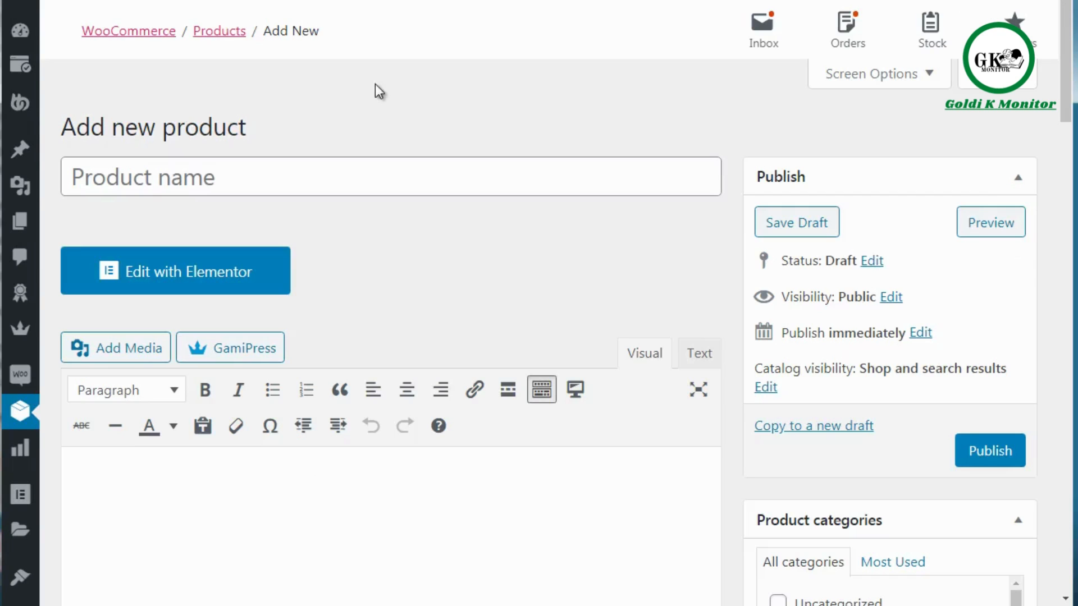
{"action": "scroll", "coordinate": [1067, 102], "scroll_direction": "down", "scroll_amount": 1}
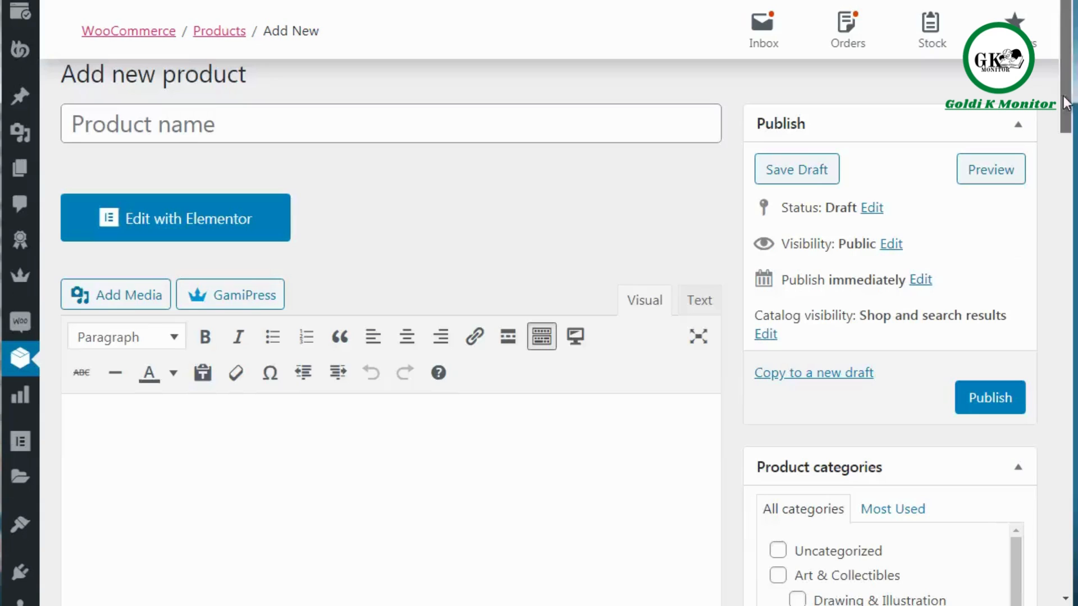
{"action": "left_click", "coordinate": [374, 129]}
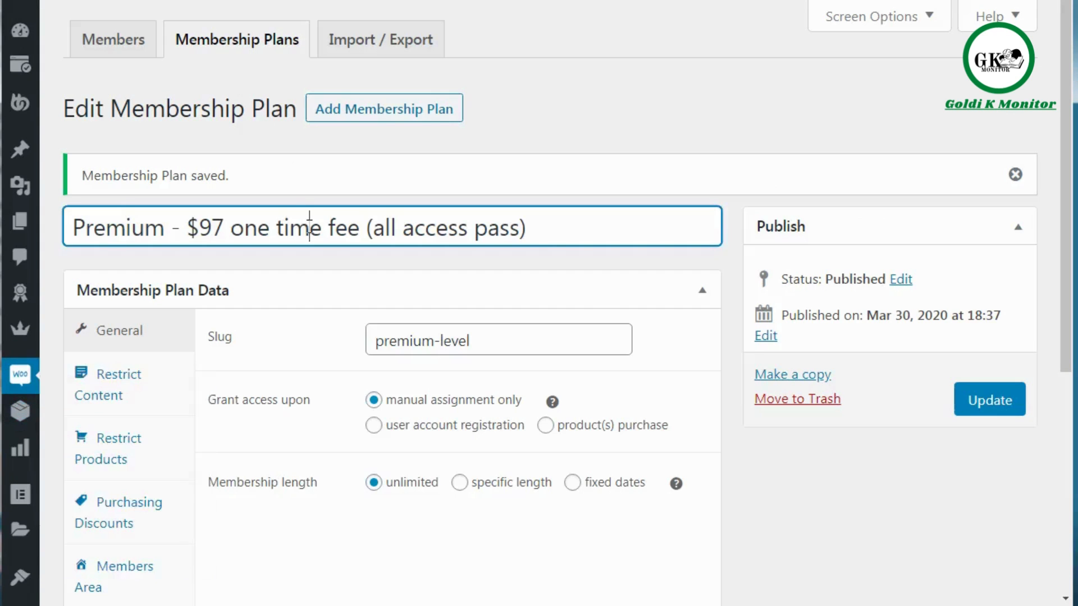
{"action": "key", "text": "ctrl+a"}
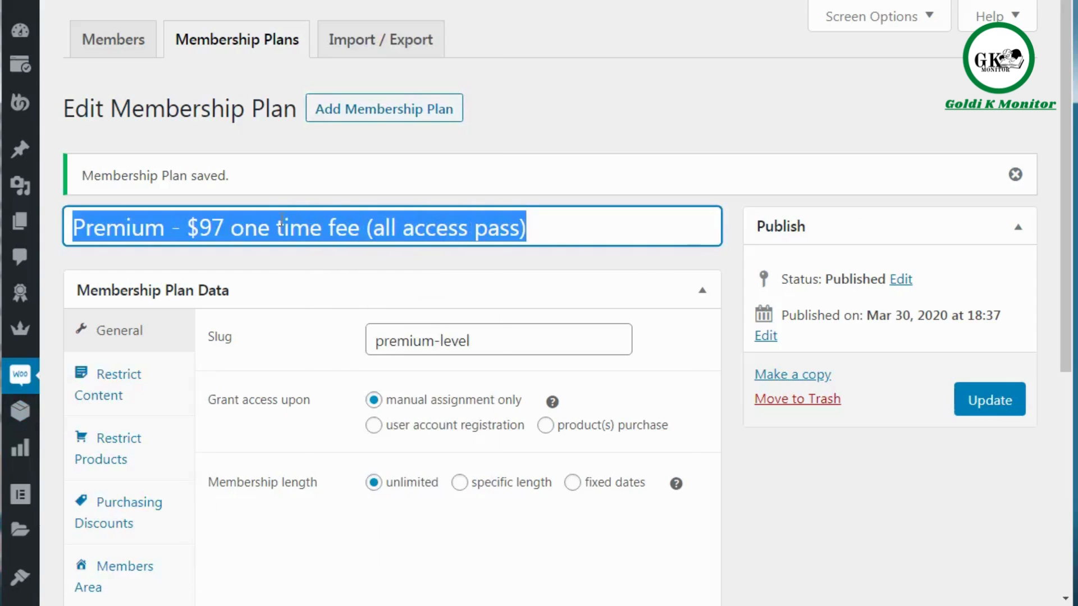
{"action": "right_click", "coordinate": [282, 220]}
{"action": "left_click", "coordinate": [320, 251]}
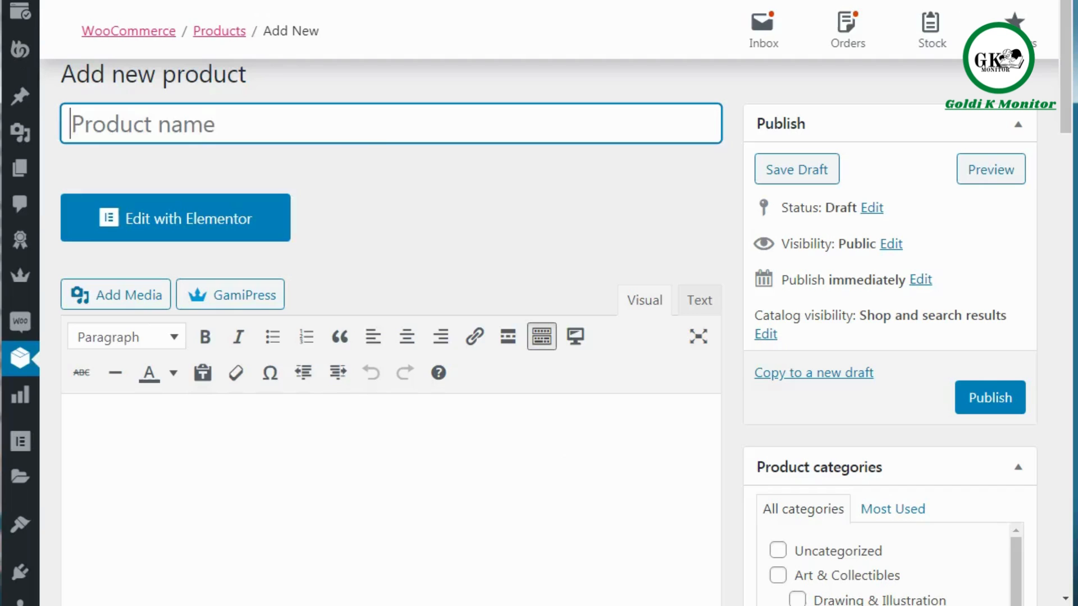
{"action": "right_click", "coordinate": [197, 125]}
{"action": "left_click", "coordinate": [255, 224]}
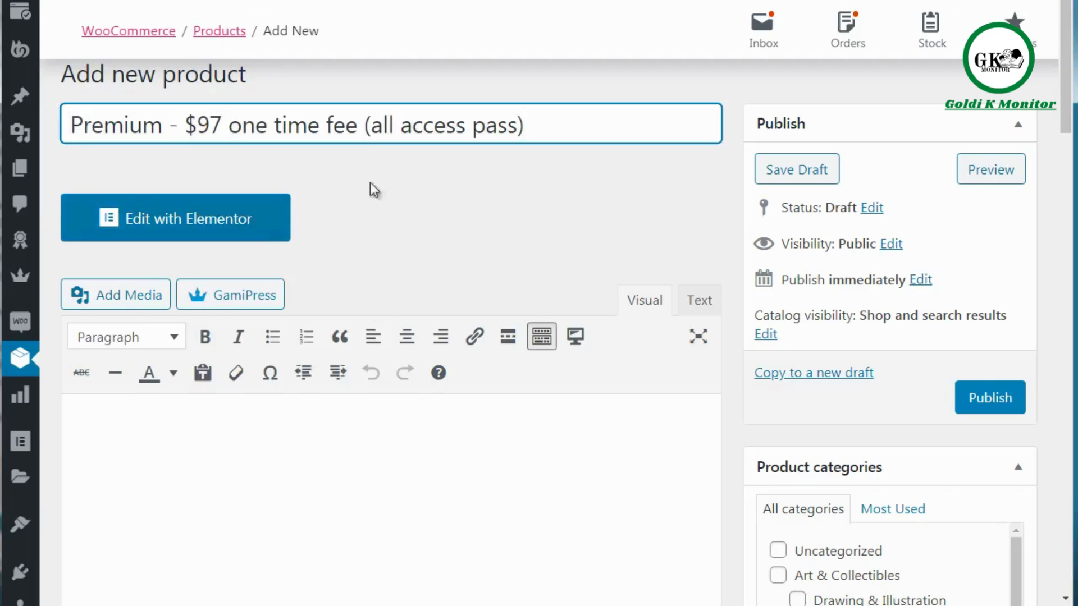
{"action": "left_click", "coordinate": [440, 186]}
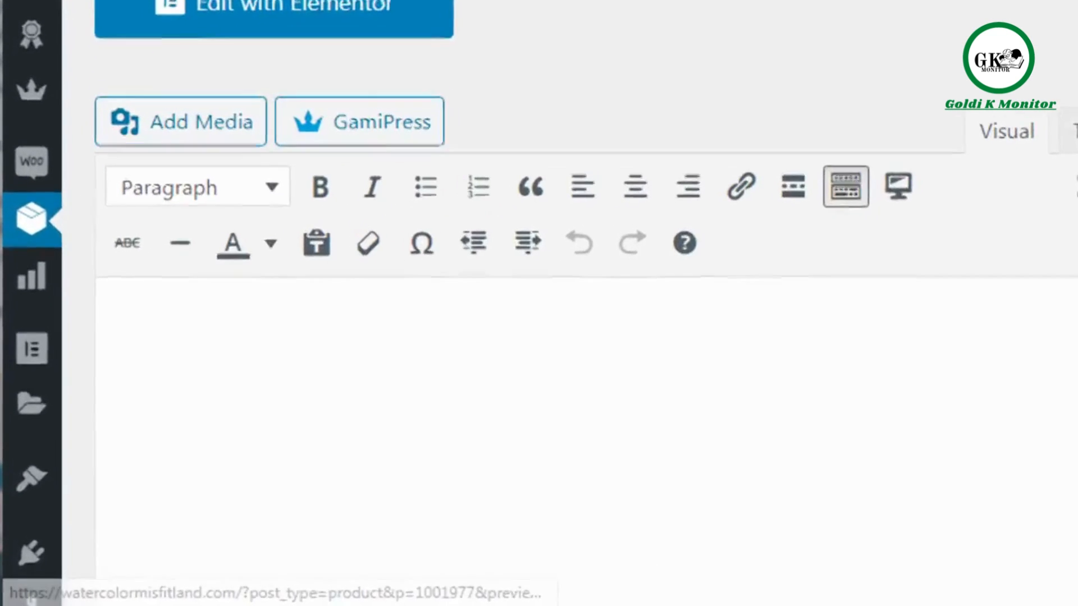
Write the product description "The description of the Membership plan and the benefits of what people get.".
{"action": "scroll", "coordinate": [539, 337], "scroll_direction": "down", "scroll_amount": 3}
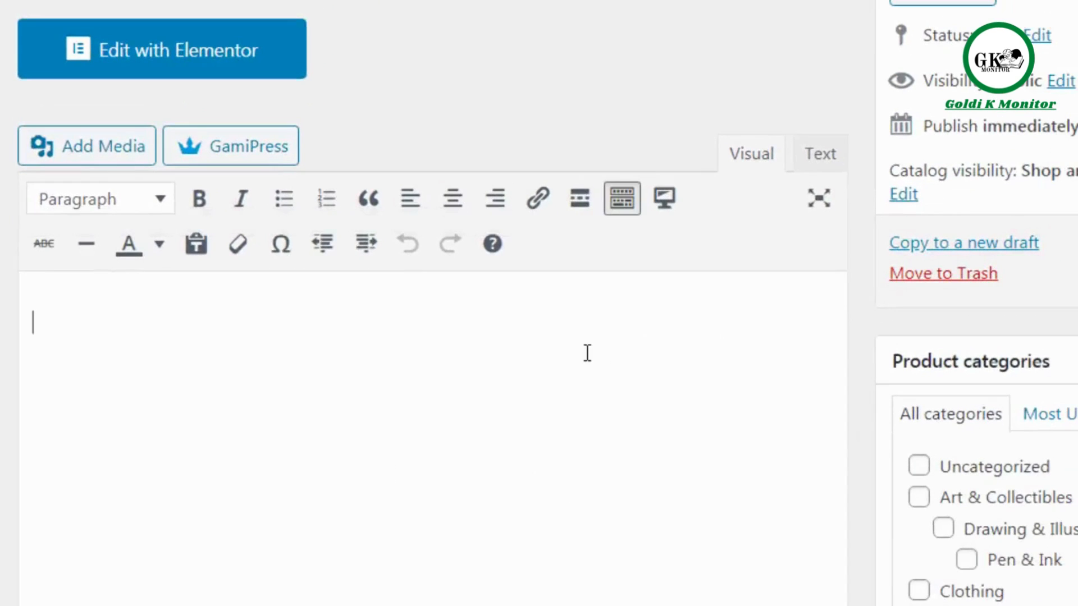
{"action": "type", "text": "The descrk"}
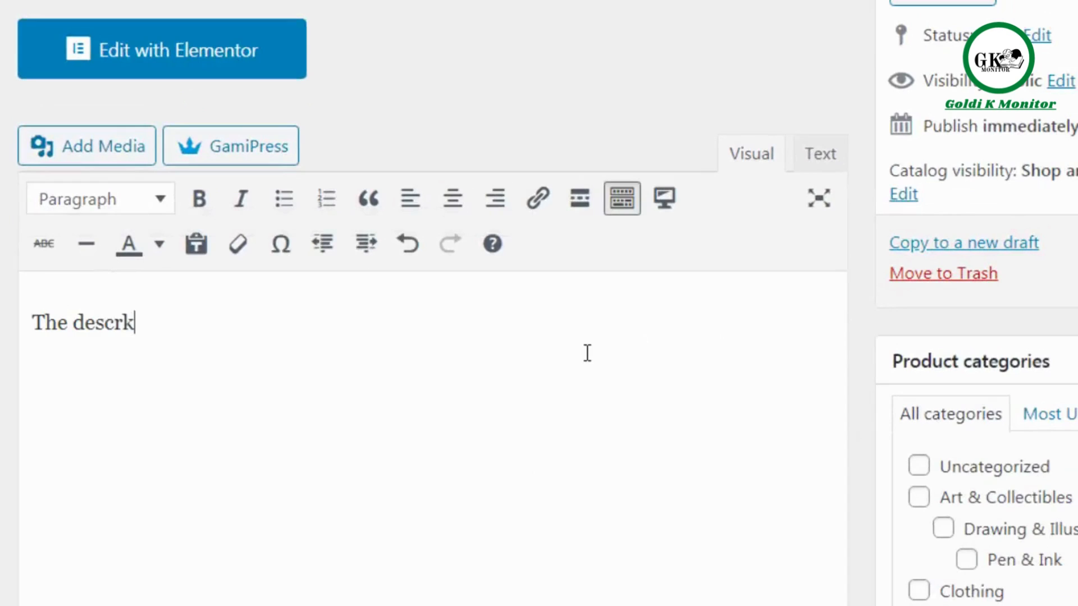
{"action": "key", "text": "BackSpace"}
{"action": "type", "text": "iption of the"}
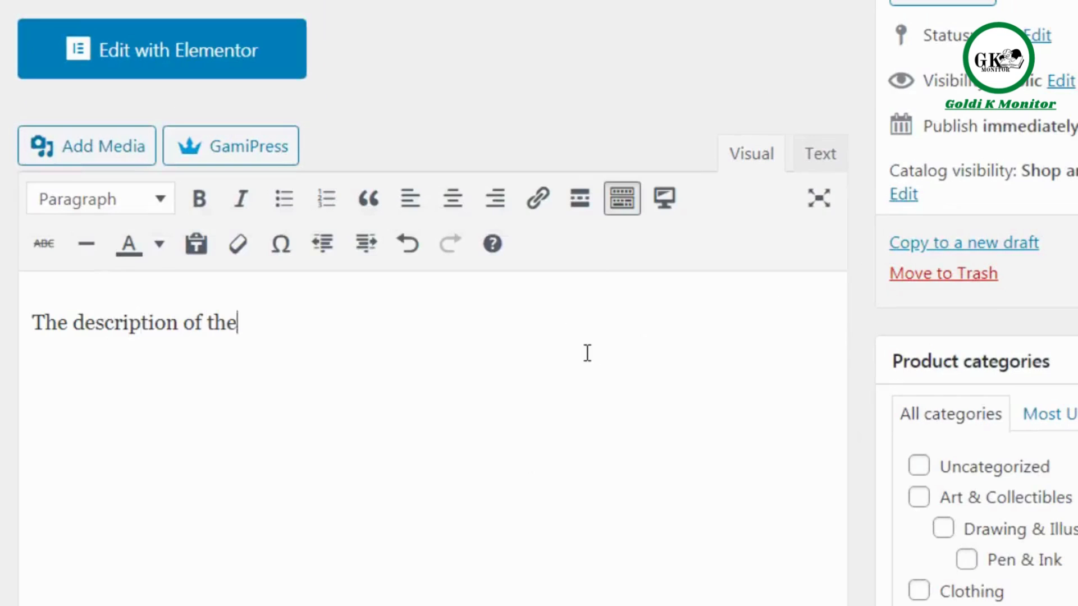
{"action": "type", "text": " Membership plan"}
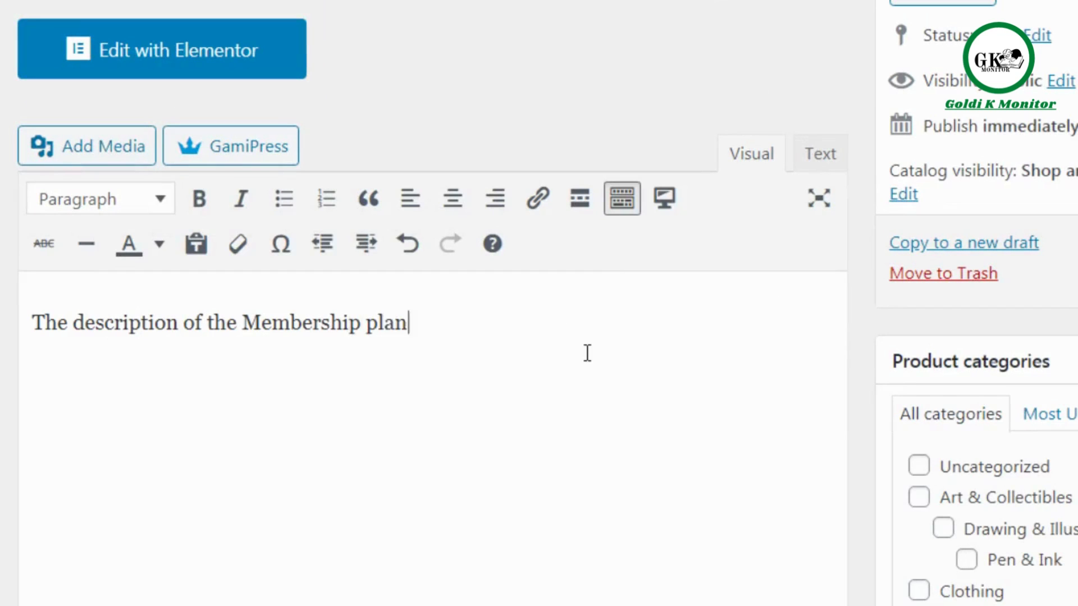
{"action": "type", "text": " and the benefits "}
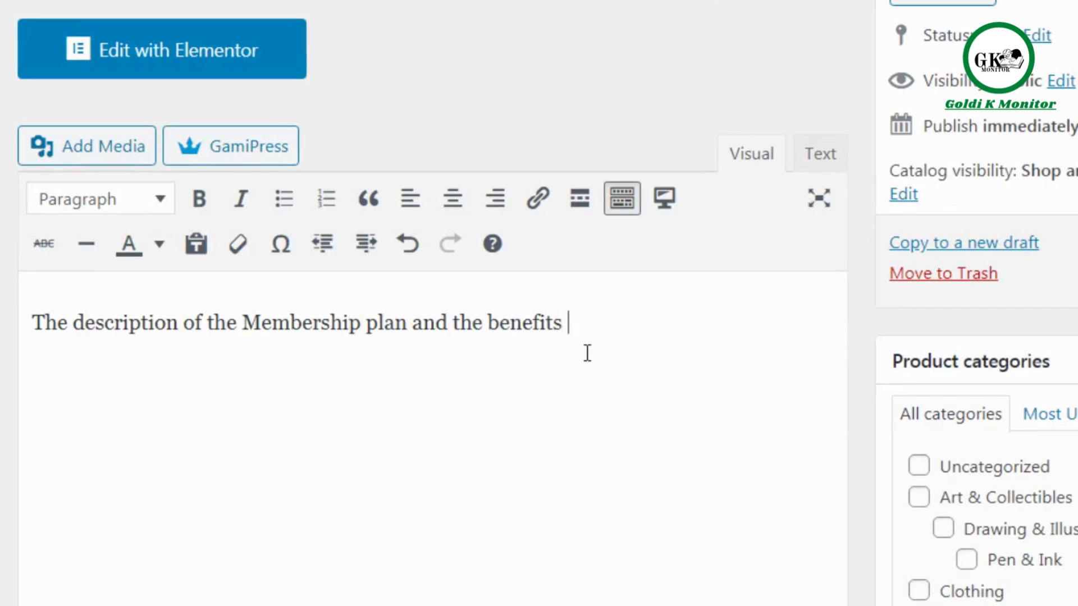
{"action": "type", "text": "of what people get "}
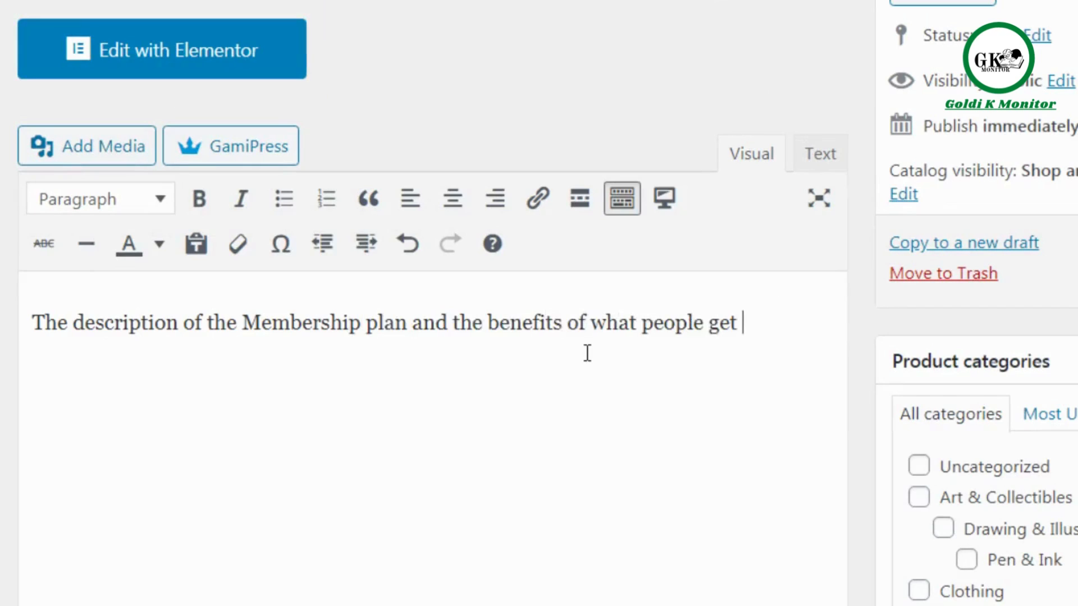
{"action": "type", "text": "."}
Start a new product category and enter "Membership plans" as its name.
{"action": "scroll", "coordinate": [432, 303], "scroll_direction": "down", "scroll_amount": 5}
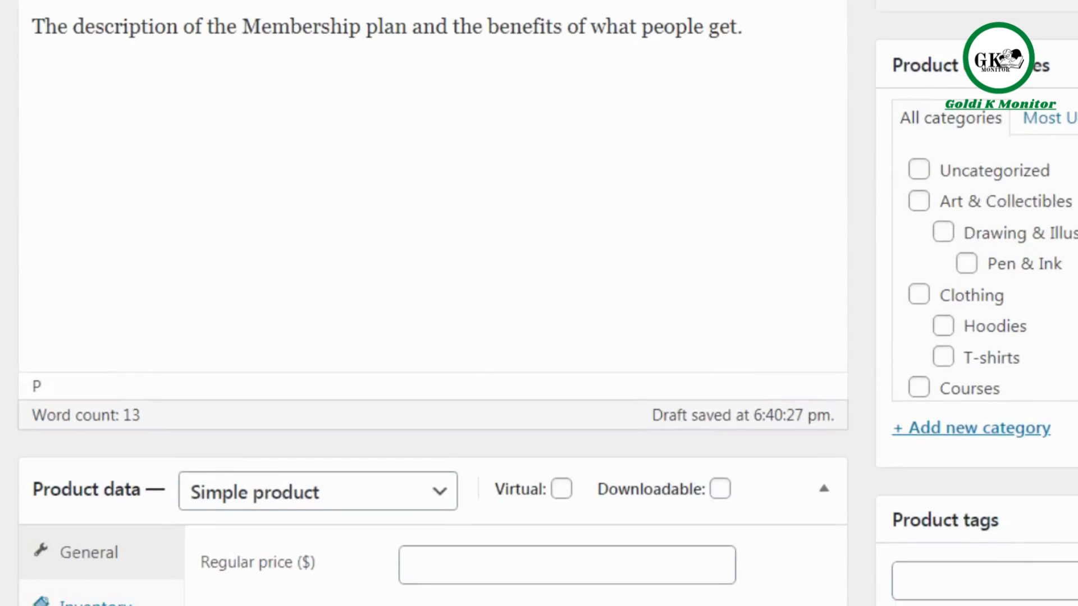
{"action": "scroll", "coordinate": [432, 303], "scroll_direction": "down", "scroll_amount": 1}
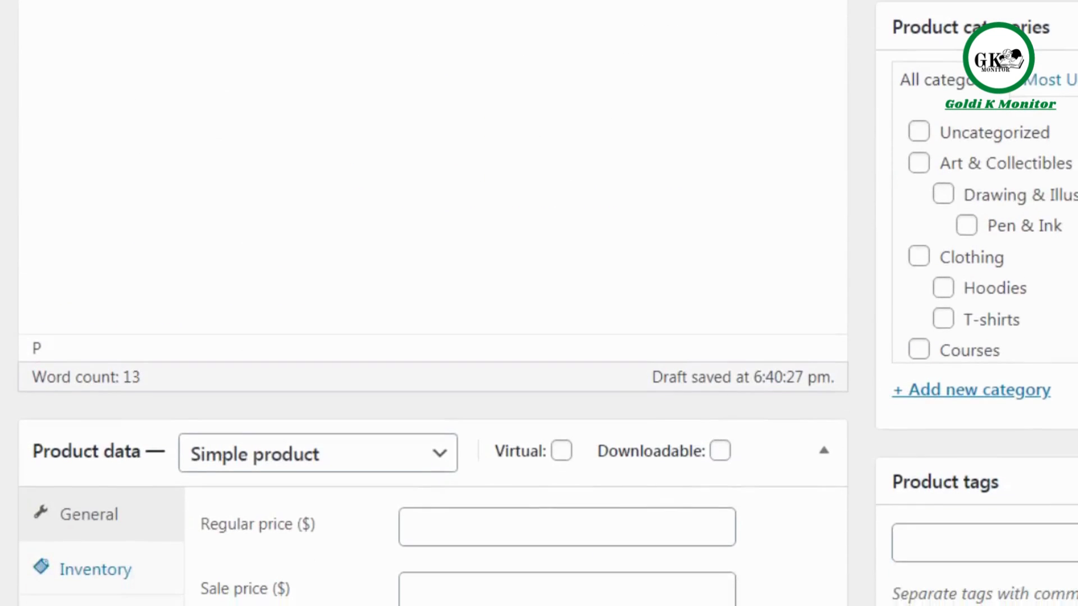
{"action": "scroll", "coordinate": [432, 303], "scroll_direction": "up", "scroll_amount": 1}
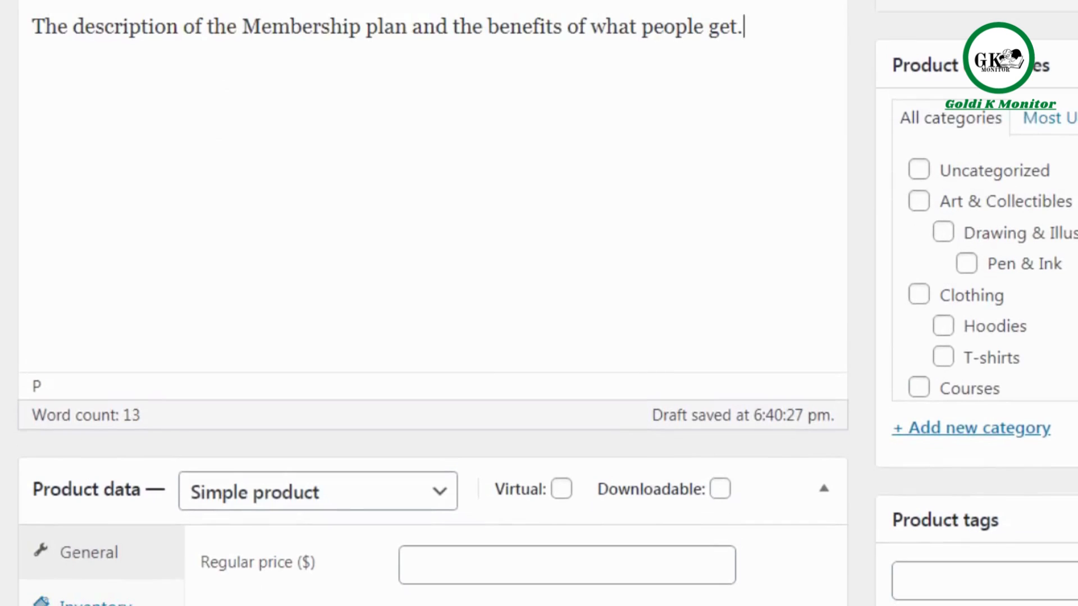
{"action": "left_click", "coordinate": [1014, 428]}
{"action": "type", "text": "Member"}
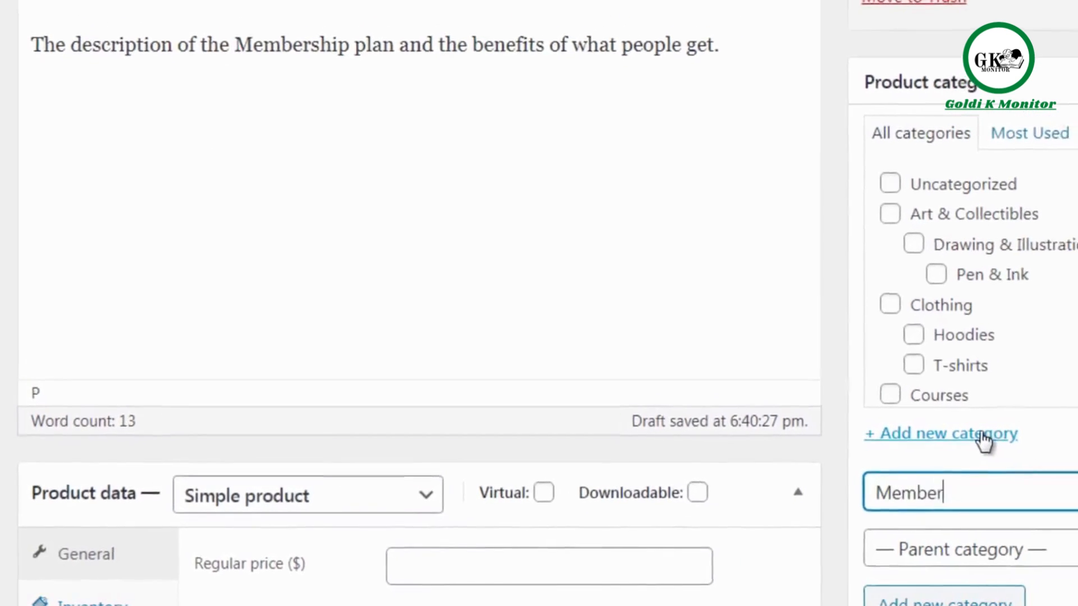
{"action": "type", "text": "ship plans"}
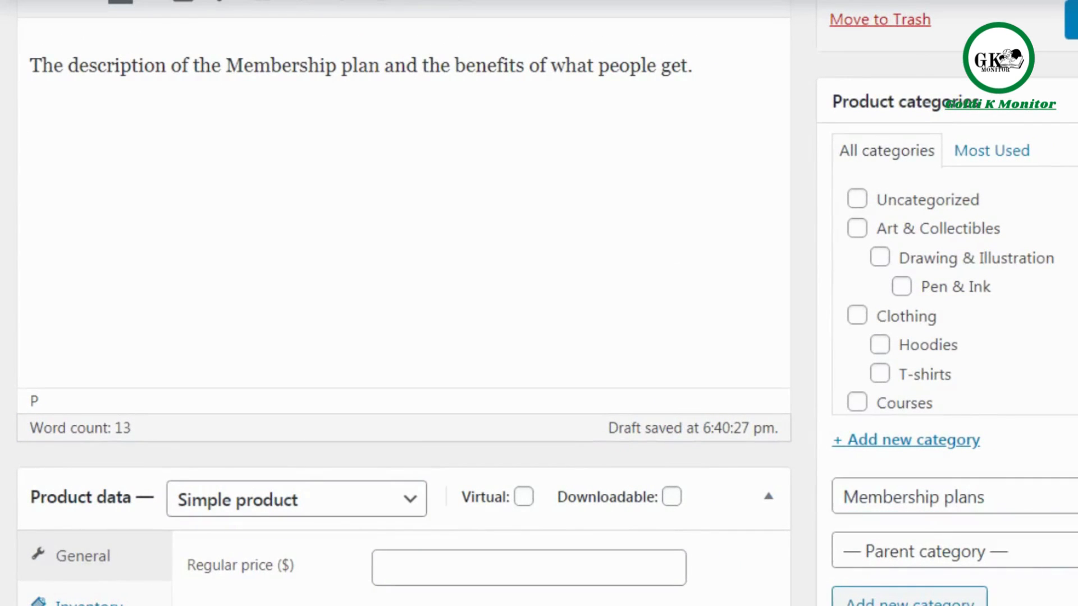
Keep the product type as Simple product and mark the product as virtual.
{"action": "scroll", "coordinate": [539, 303], "scroll_direction": "down", "scroll_amount": 8}
{"action": "scroll", "coordinate": [539, 303], "scroll_direction": "up", "scroll_amount": 1}
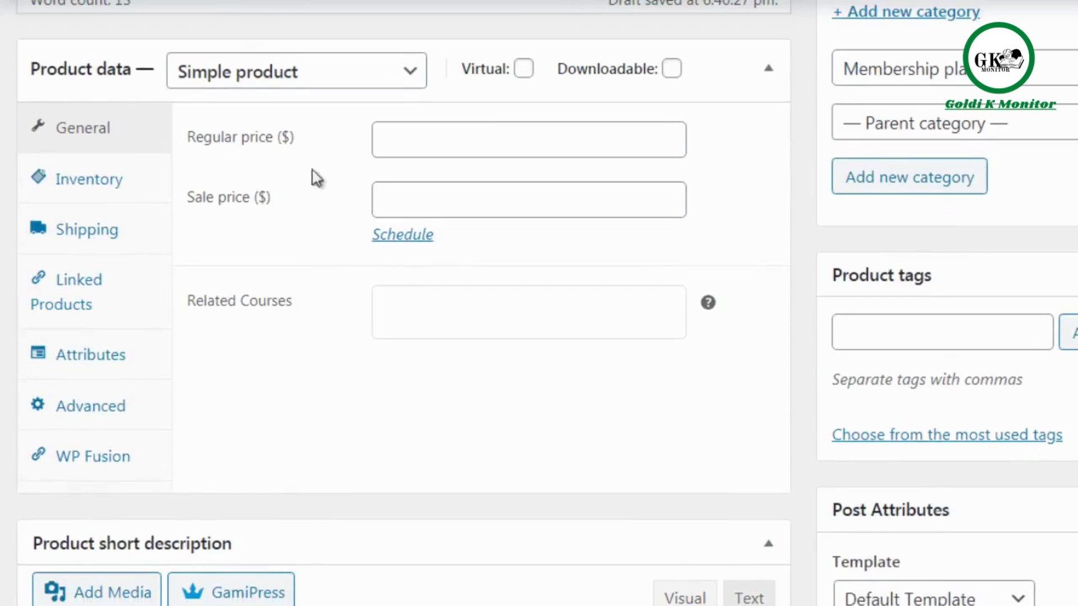
{"action": "left_click", "coordinate": [283, 80]}
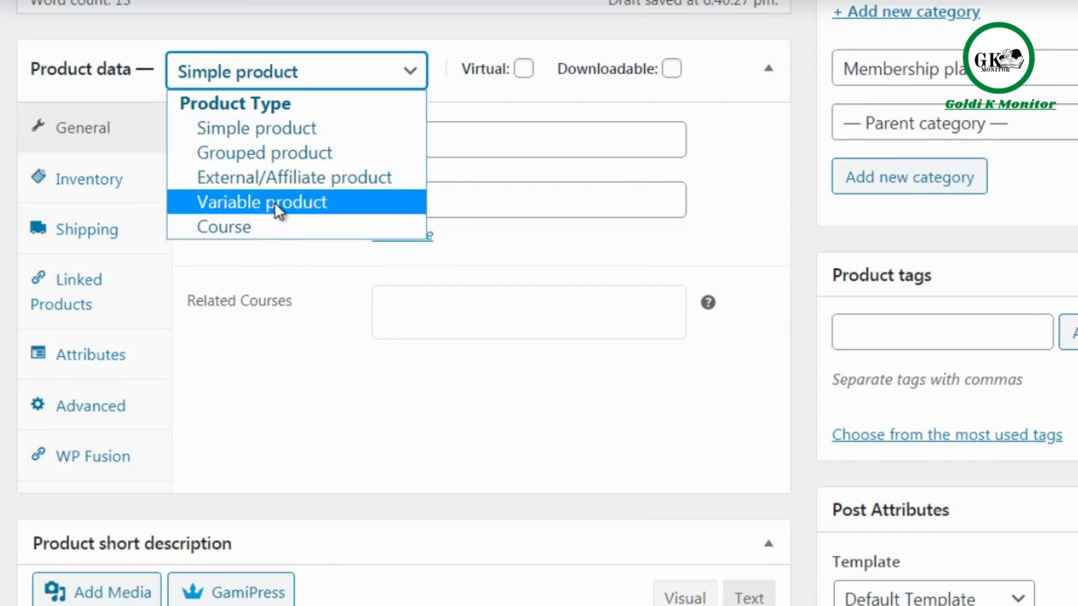
{"action": "left_click", "coordinate": [290, 135]}
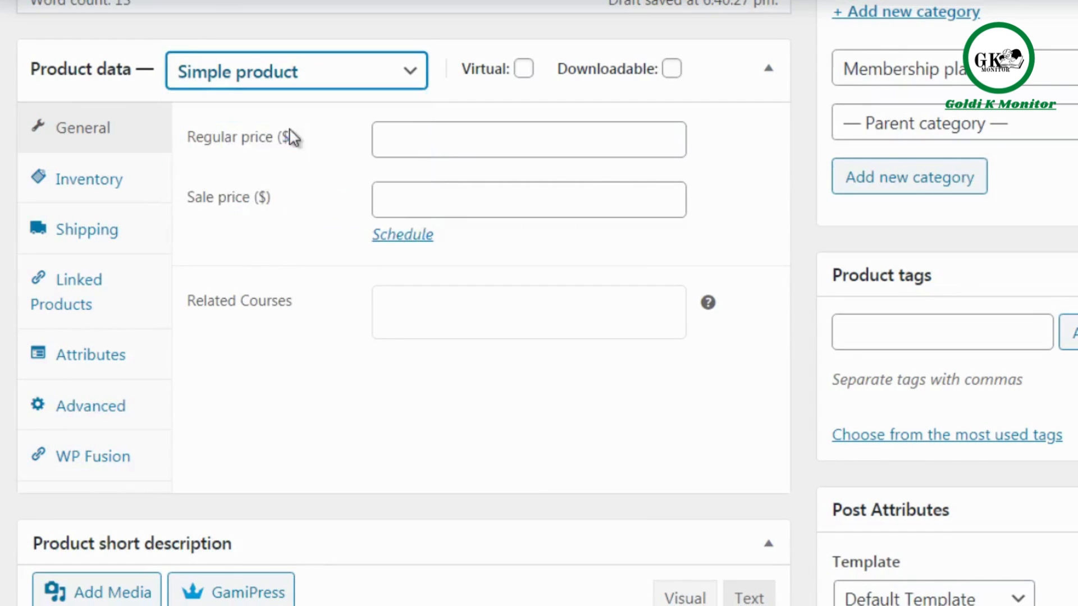
{"action": "left_click", "coordinate": [523, 69]}
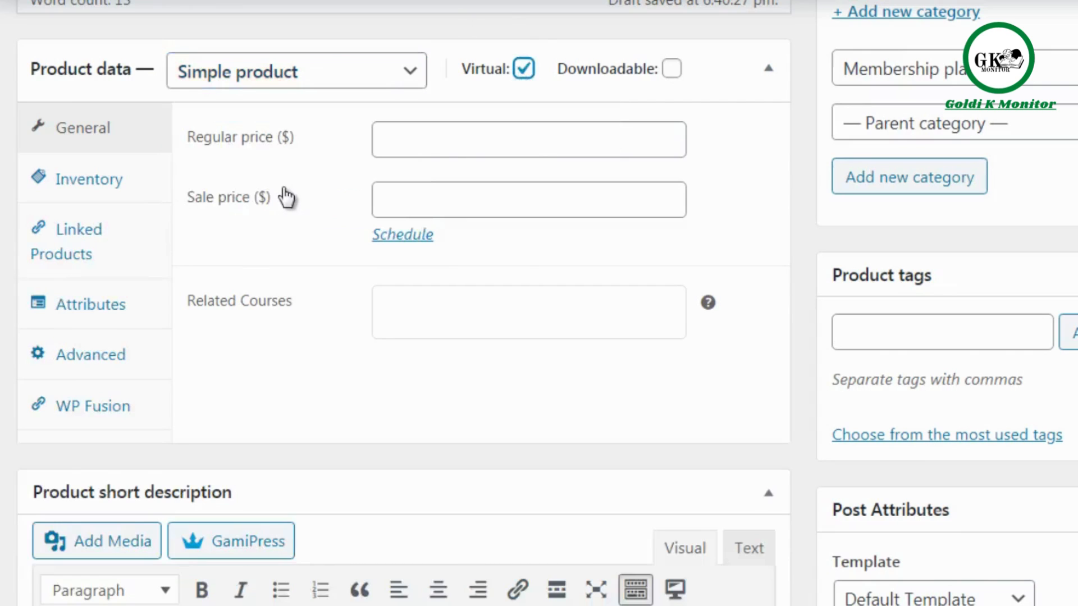
Set the product's regular price to 197 and its sale price to 97.
{"action": "left_click", "coordinate": [407, 137]}
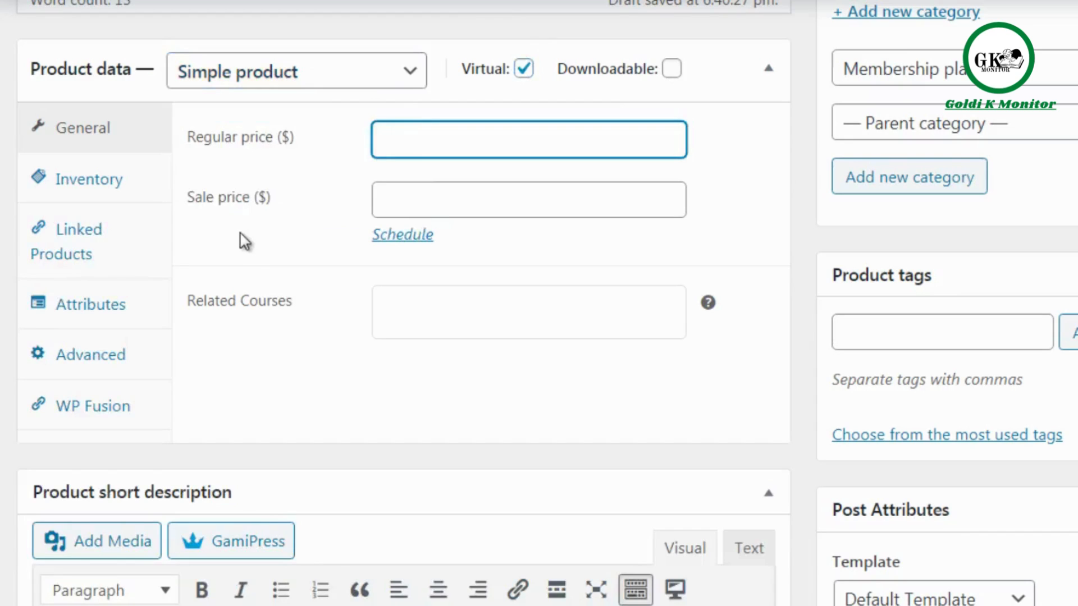
{"action": "type", "text": "$"}
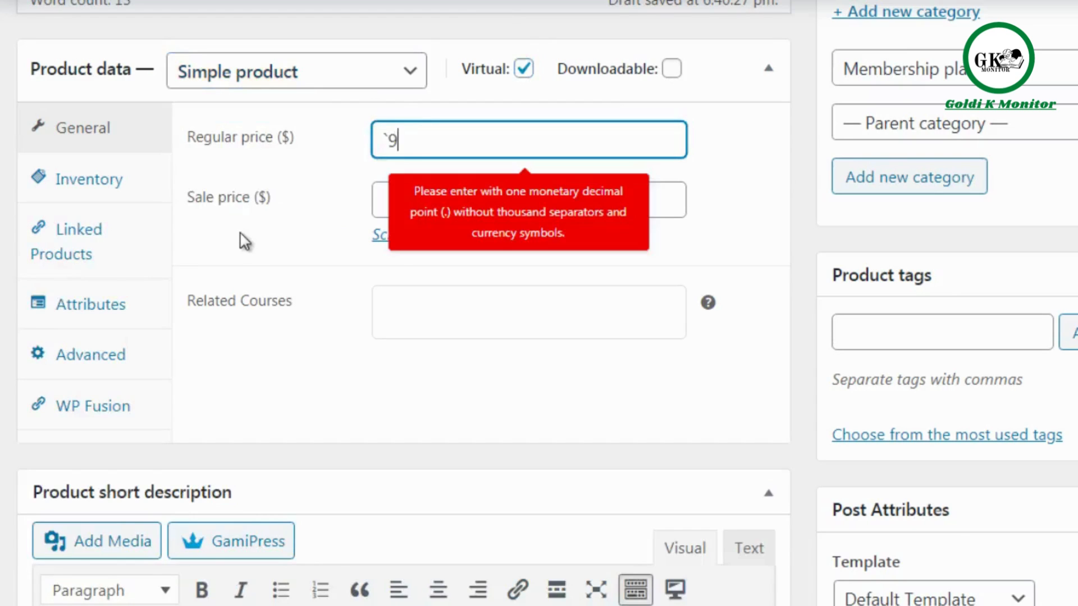
{"action": "key", "text": "BackSpace"}
{"action": "type", "text": "197"}
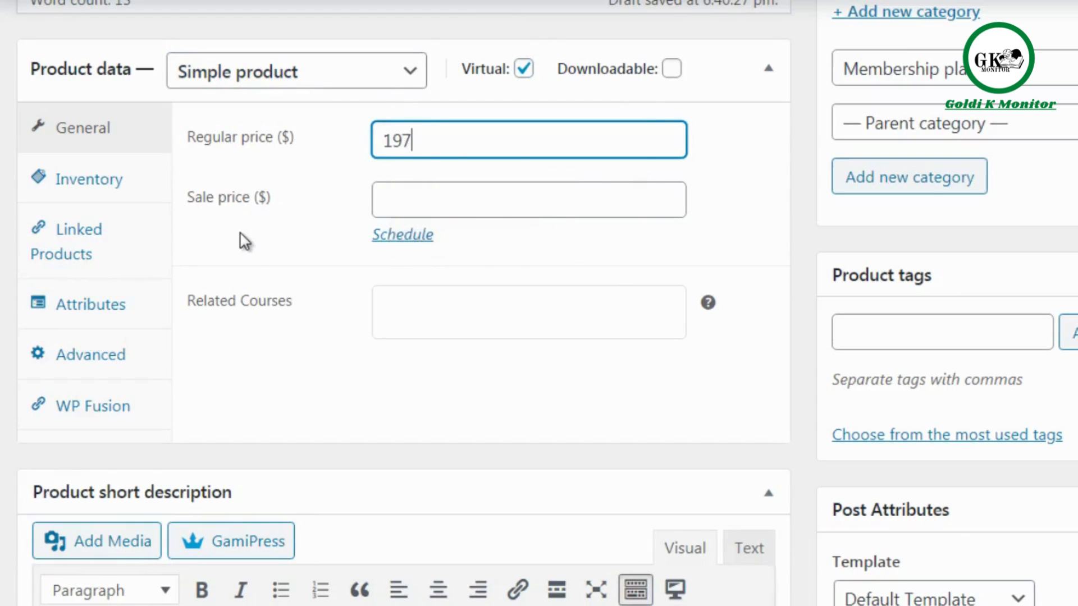
{"action": "key", "text": "Tab"}
{"action": "type", "text": "97"}
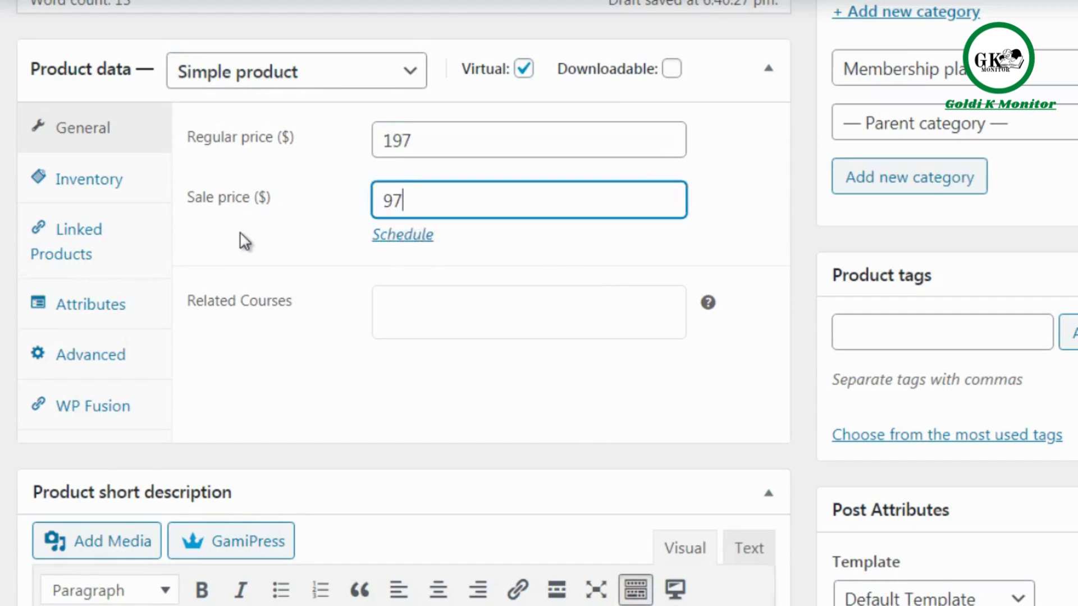
{"action": "left_click", "coordinate": [181, 203]}
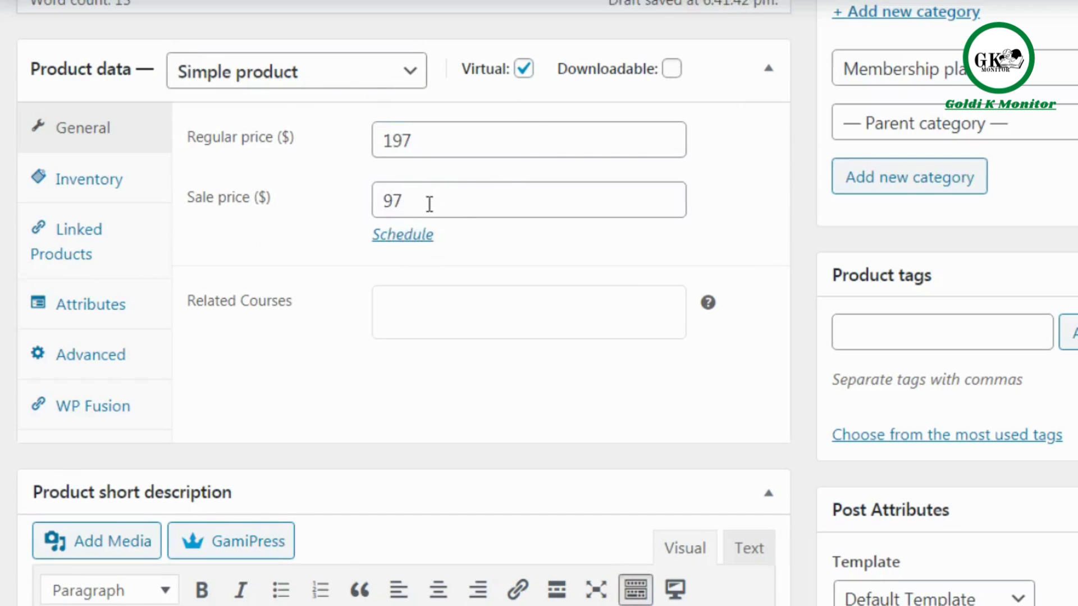
{"action": "left_click_drag", "start_coordinate": [428, 202], "coordinate": [375, 202]}
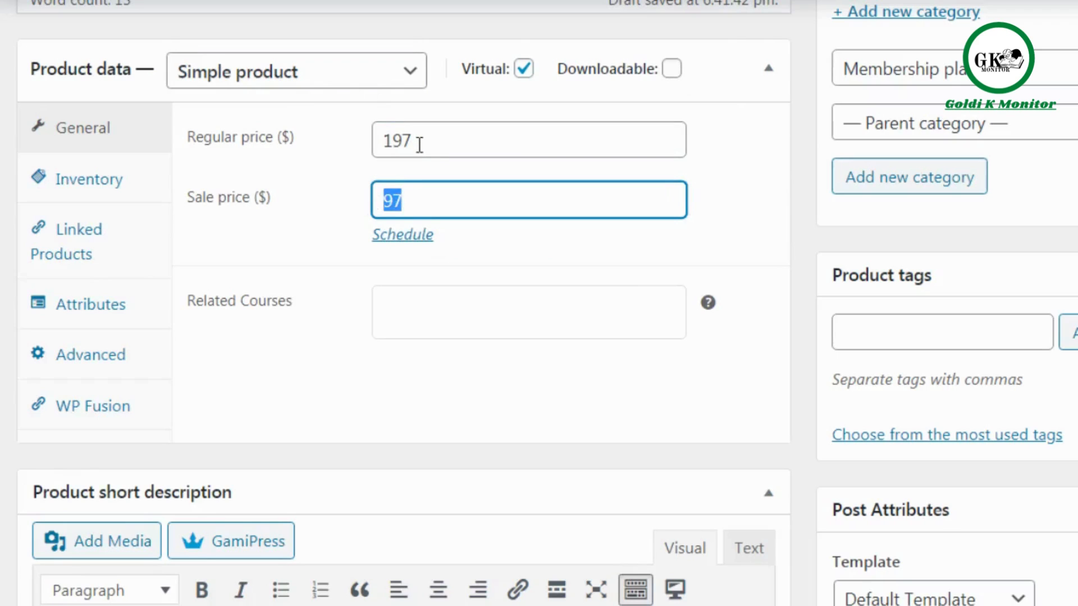
{"action": "left_click_drag", "start_coordinate": [419, 143], "coordinate": [366, 150]}
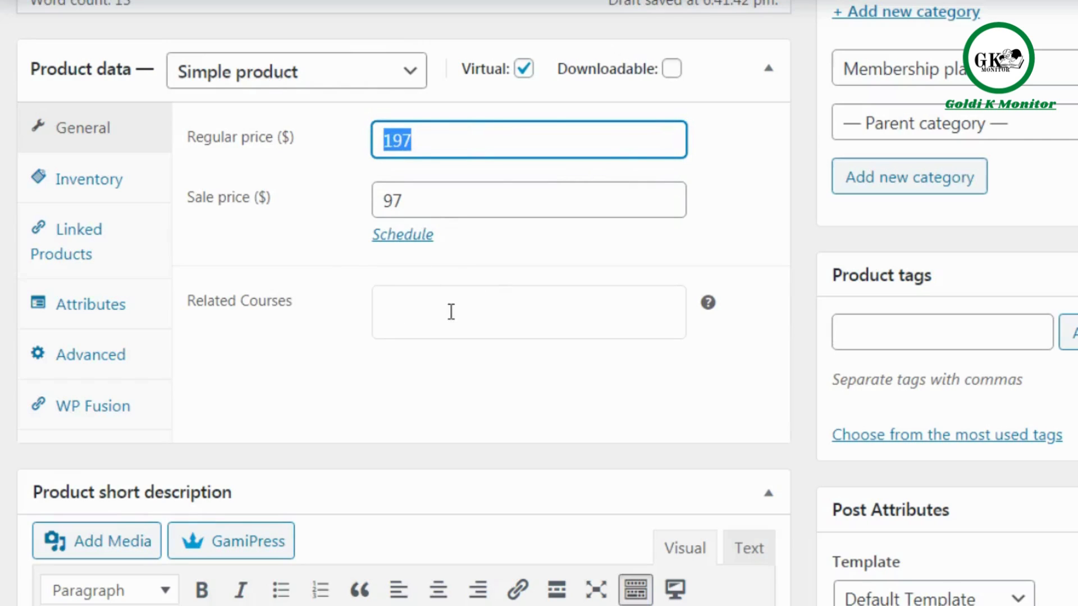
{"action": "left_click", "coordinate": [810, 203]}
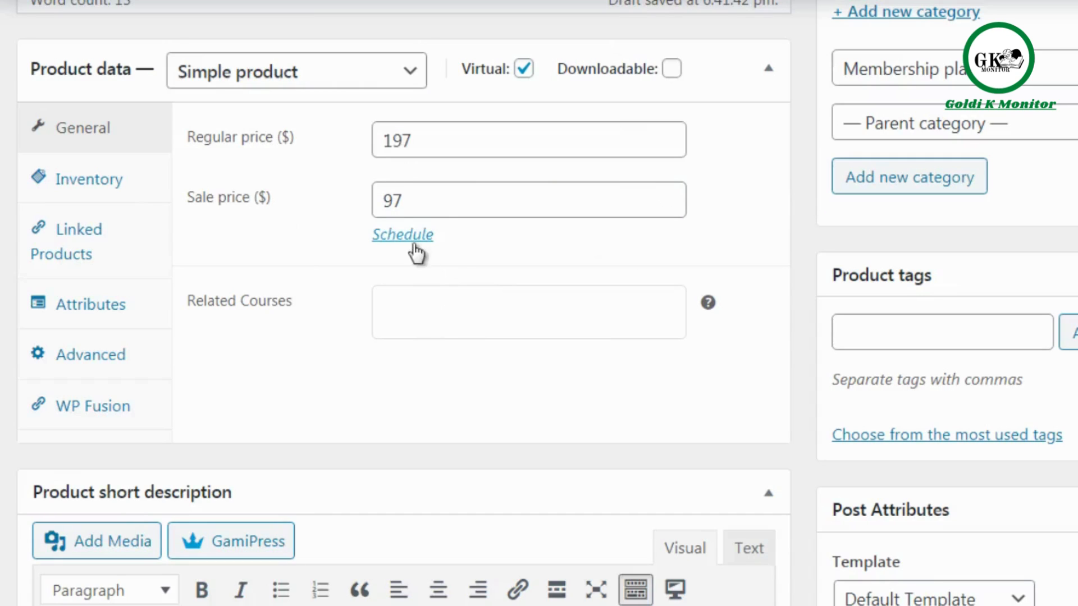
Review the product's inventory, linked products, attributes and advanced settings, including the purchase note.
{"action": "left_click", "coordinate": [138, 191]}
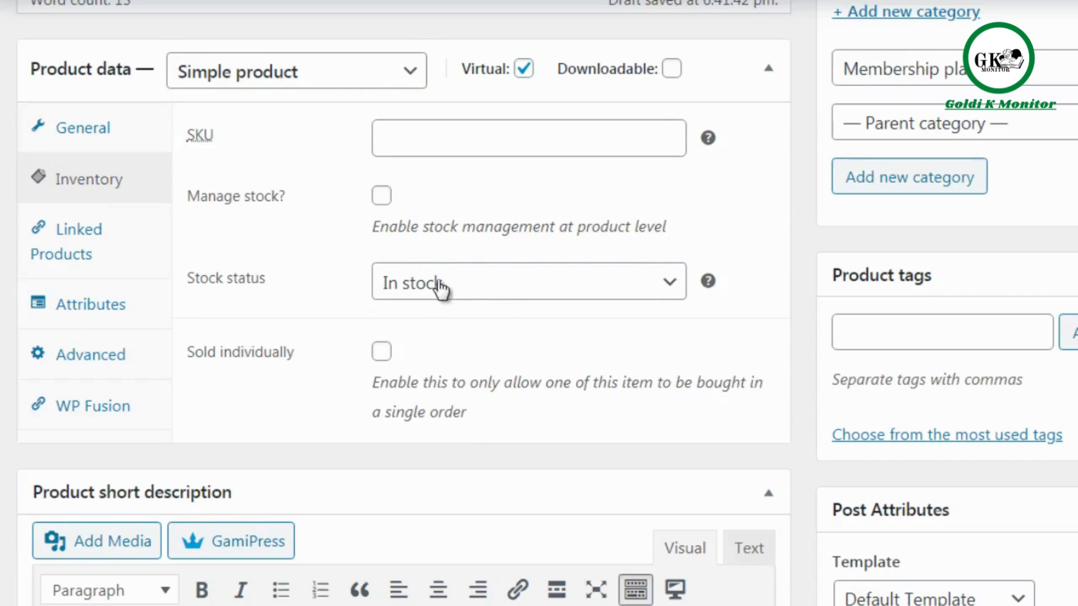
{"action": "left_click", "coordinate": [115, 250]}
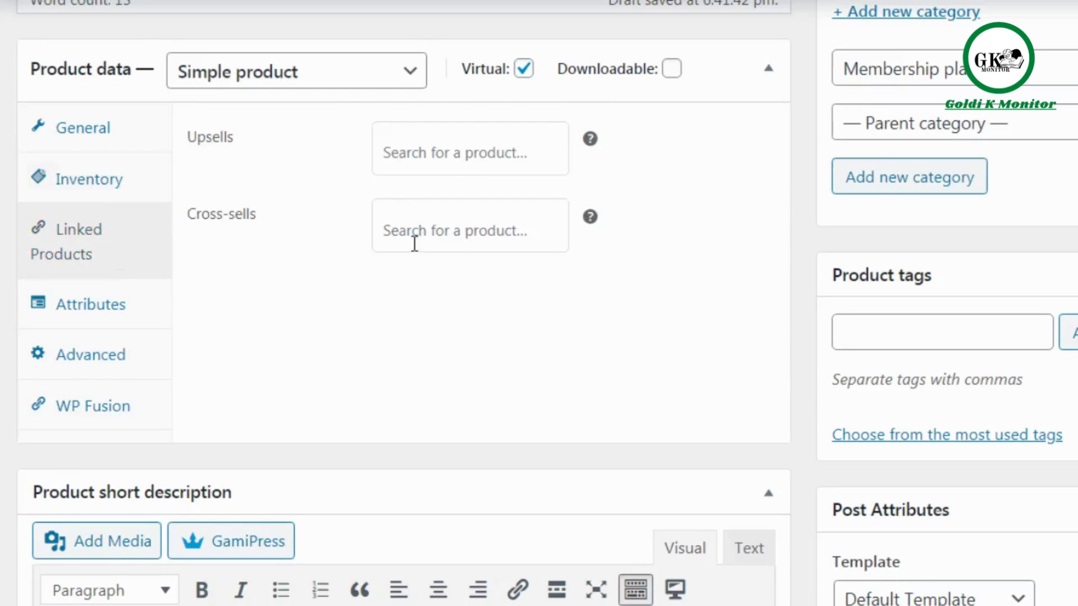
{"action": "left_click", "coordinate": [156, 319]}
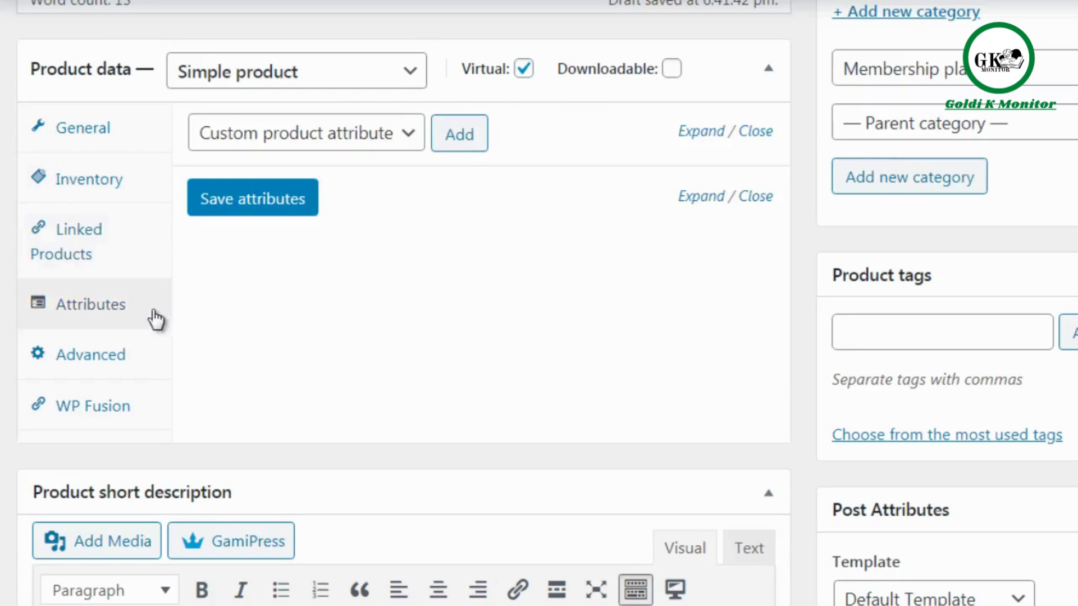
{"action": "left_click", "coordinate": [156, 365]}
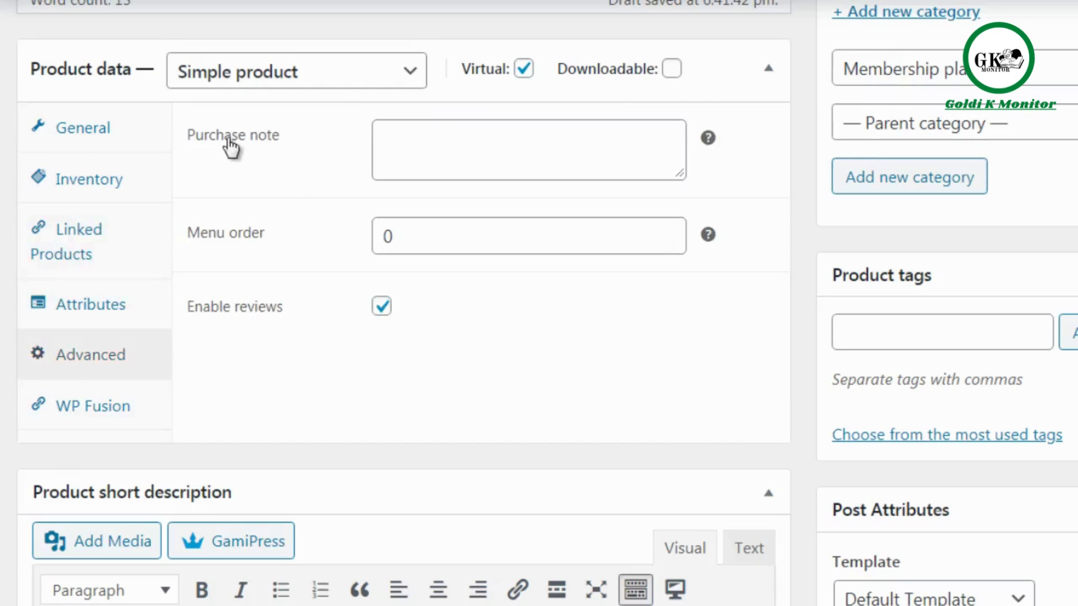
{"action": "left_click", "coordinate": [430, 151]}
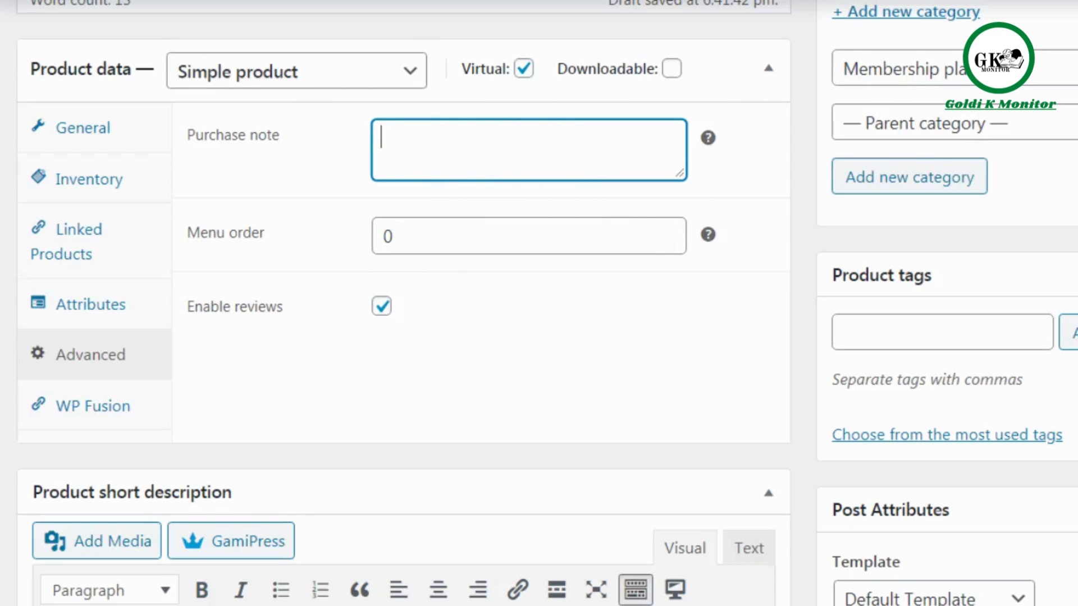
Copy the full product description text into the product short description.
{"action": "scroll", "coordinate": [733, 77], "scroll_direction": "up", "scroll_amount": 7}
{"action": "scroll", "coordinate": [734, 77], "scroll_direction": "down", "scroll_amount": 1}
{"action": "left_click", "coordinate": [734, 76]}
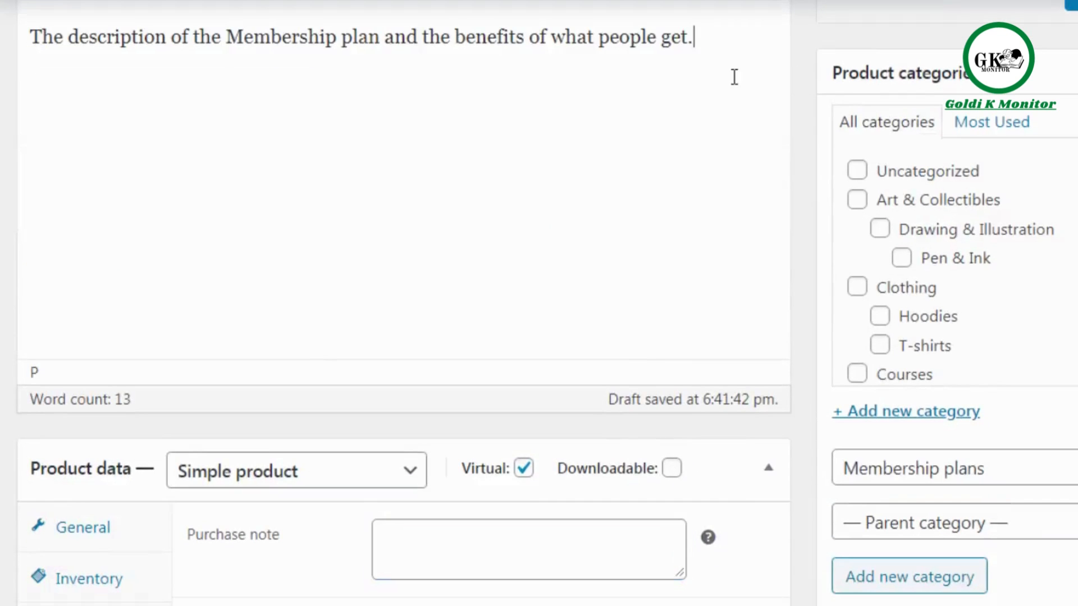
{"action": "key", "text": "ctrl+a"}
{"action": "key", "text": "ctrl+c"}
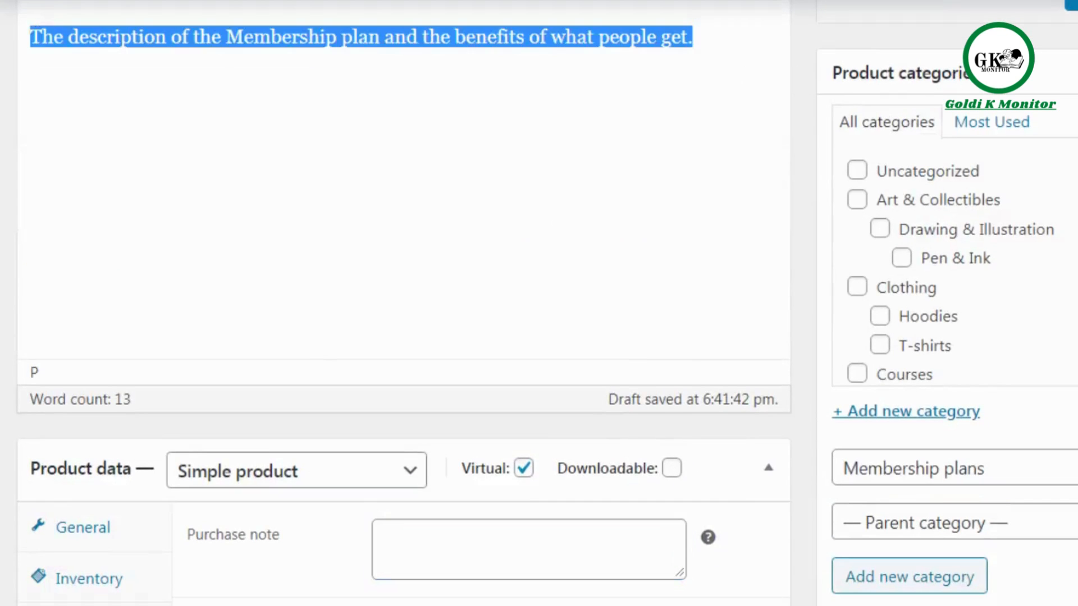
{"action": "scroll", "coordinate": [734, 77], "scroll_direction": "up", "scroll_amount": 3}
{"action": "scroll", "coordinate": [734, 77], "scroll_direction": "down", "scroll_amount": 10}
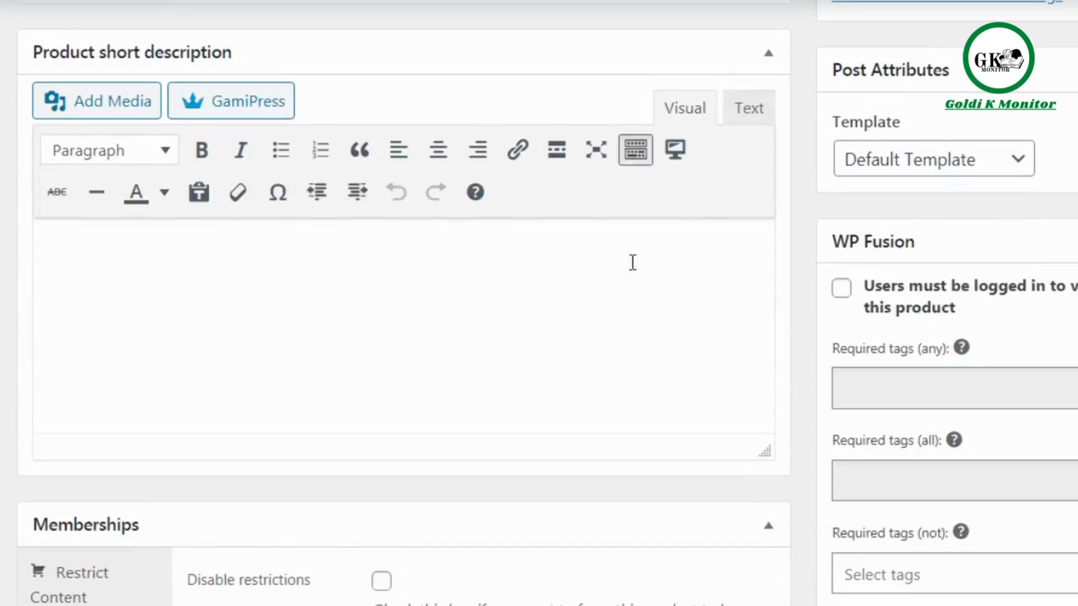
{"action": "left_click", "coordinate": [555, 333]}
{"action": "key", "text": "ctrl+v"}
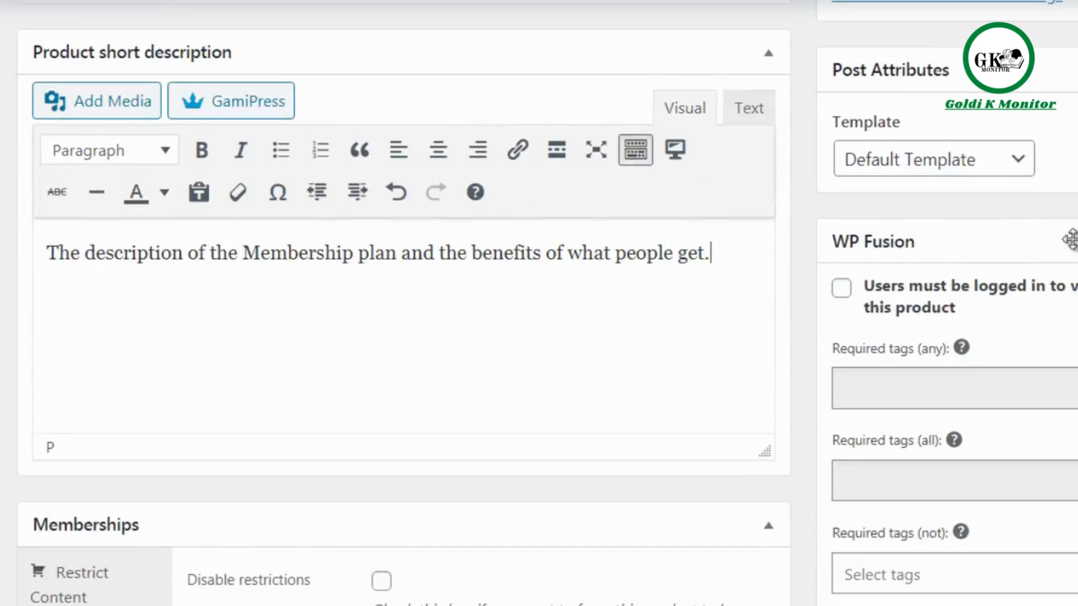
Examine the product's membership restriction rule for the Registered - Free Account plan.
{"action": "scroll", "coordinate": [553, 312], "scroll_direction": "down", "scroll_amount": 5}
{"action": "scroll", "coordinate": [547, 303], "scroll_direction": "up", "scroll_amount": 4}
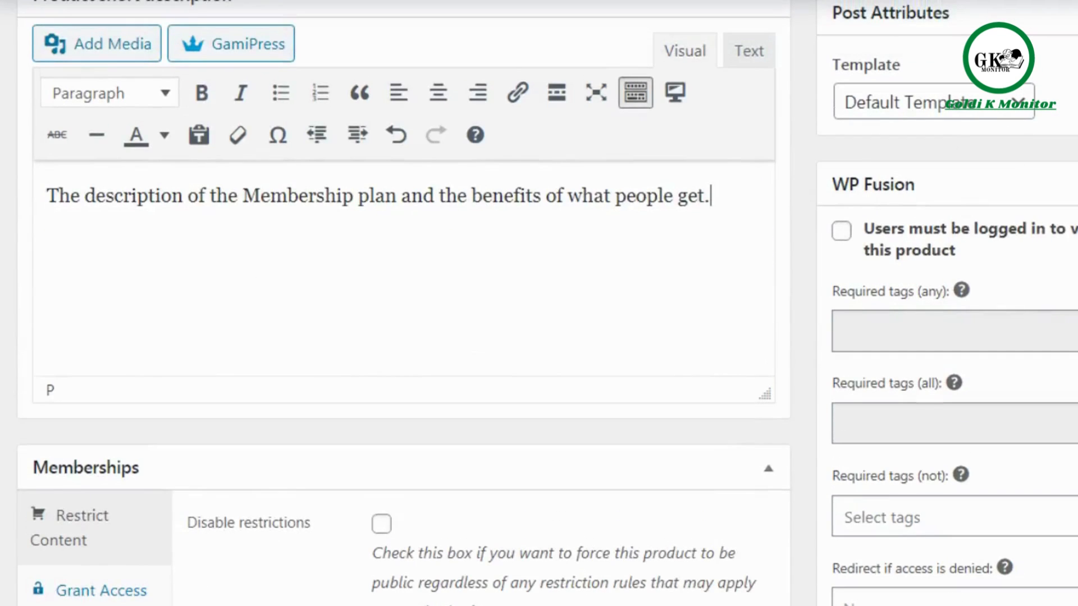
{"action": "scroll", "coordinate": [539, 303], "scroll_direction": "down", "scroll_amount": 5}
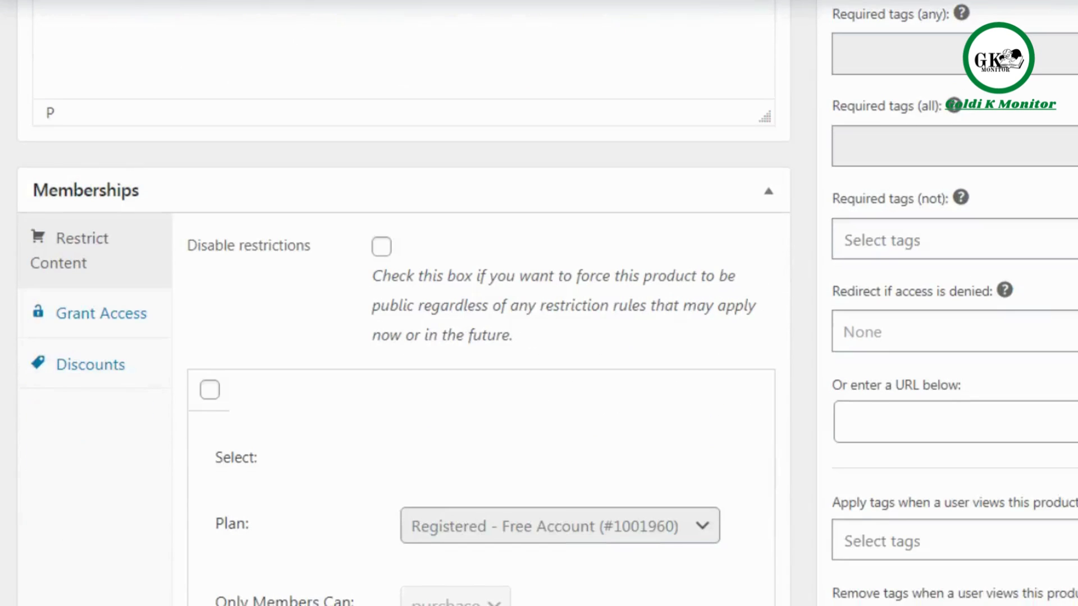
{"action": "scroll", "coordinate": [385, 120], "scroll_direction": "down", "scroll_amount": 2}
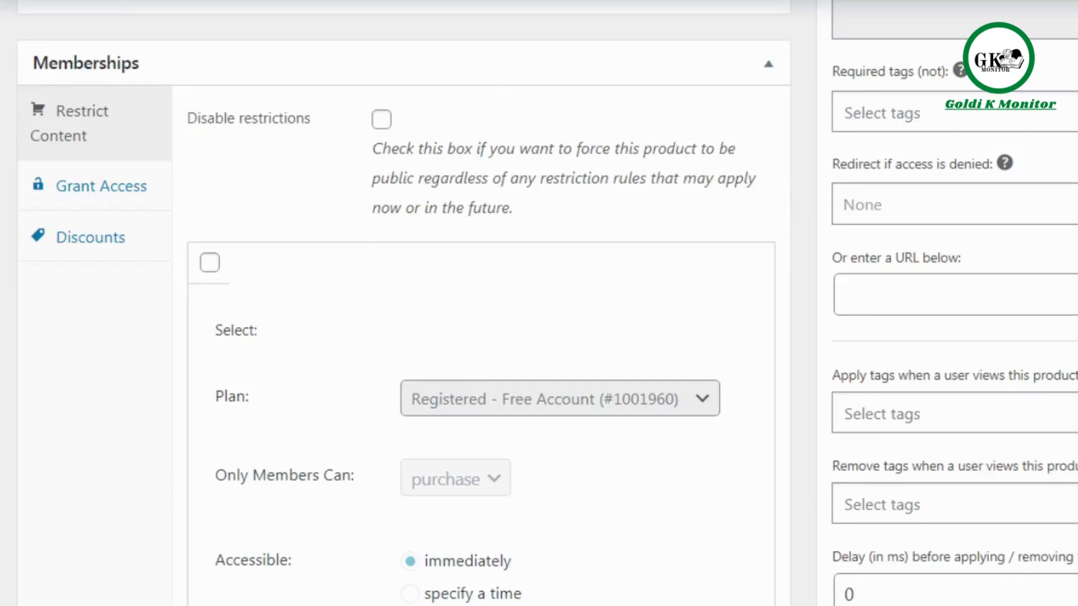
{"action": "scroll", "coordinate": [787, 202], "scroll_direction": "down", "scroll_amount": 3}
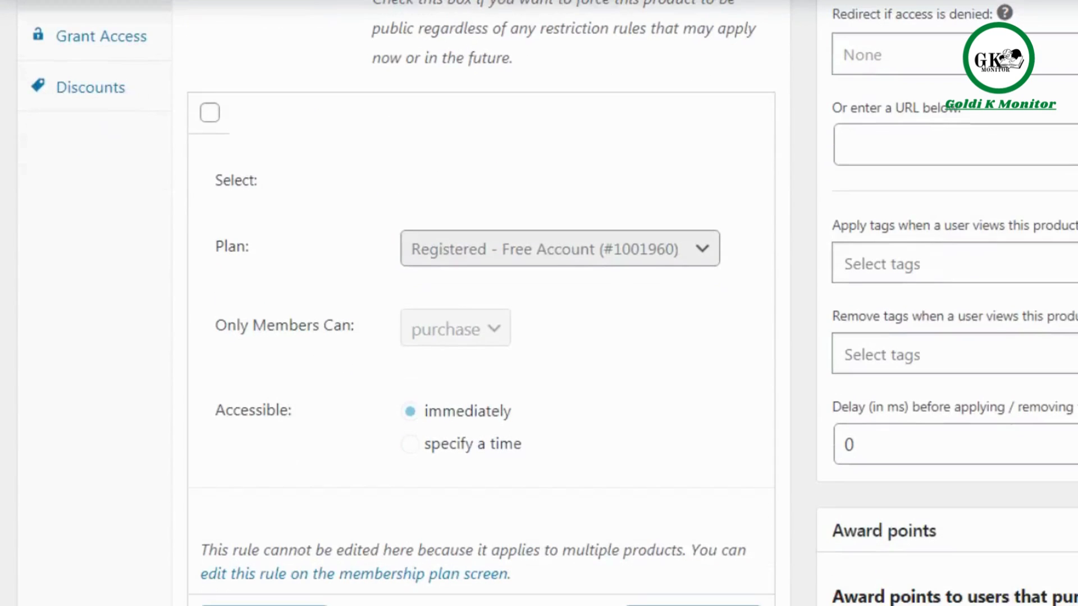
{"action": "left_click", "coordinate": [210, 113]}
{"action": "left_click", "coordinate": [564, 233]}
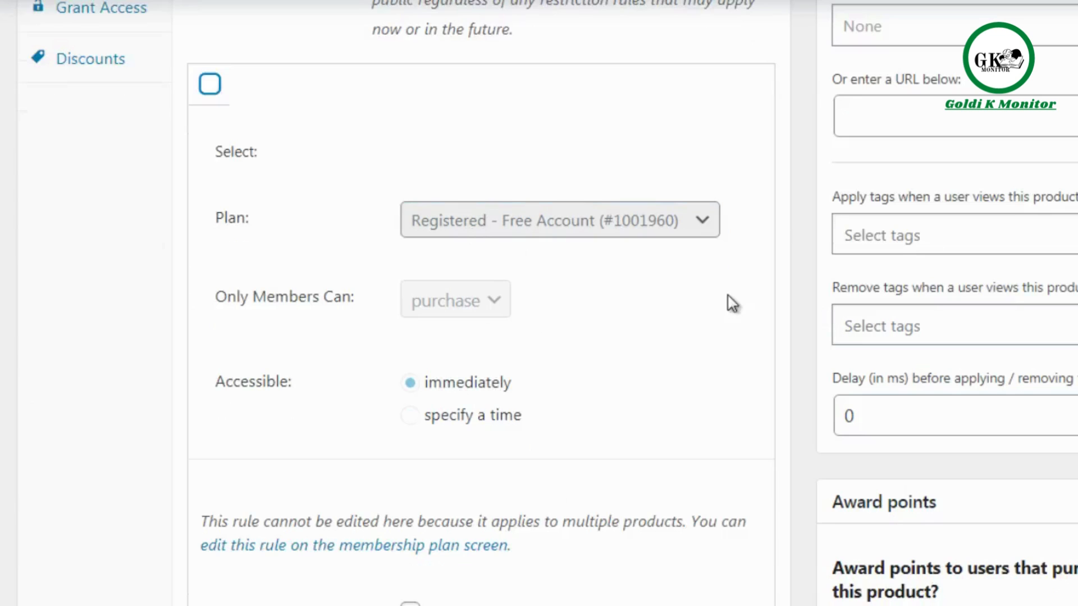
Select the content restriction rule for the plan "Premium - $97 one time fee (all access pass)" and keep that plan.
{"action": "scroll", "coordinate": [539, 303], "scroll_direction": "down", "scroll_amount": 6}
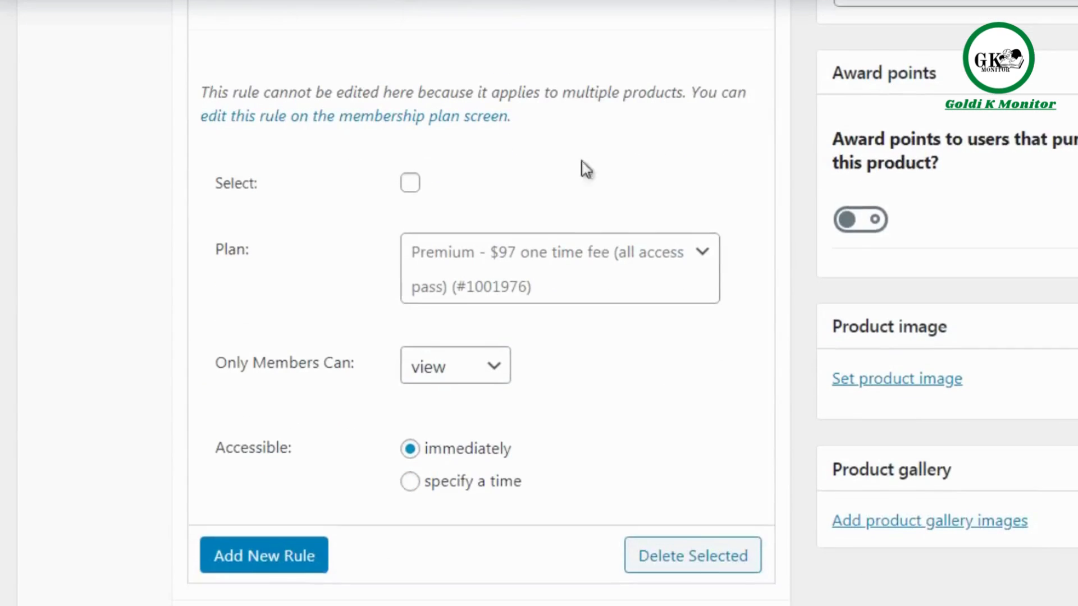
{"action": "left_click", "coordinate": [409, 186]}
{"action": "left_click", "coordinate": [496, 285]}
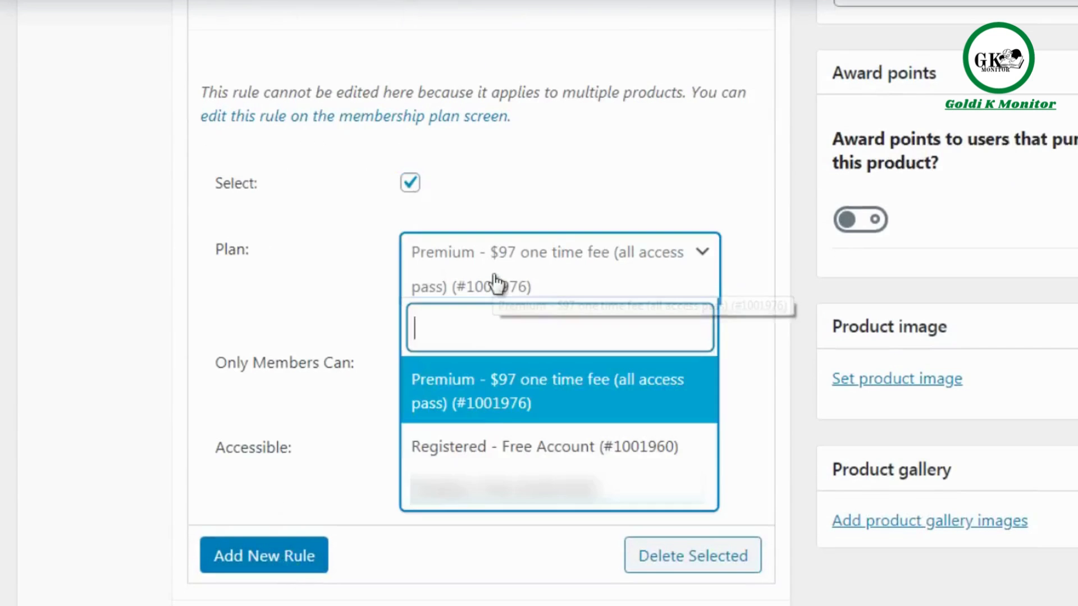
{"action": "left_click", "coordinate": [345, 292]}
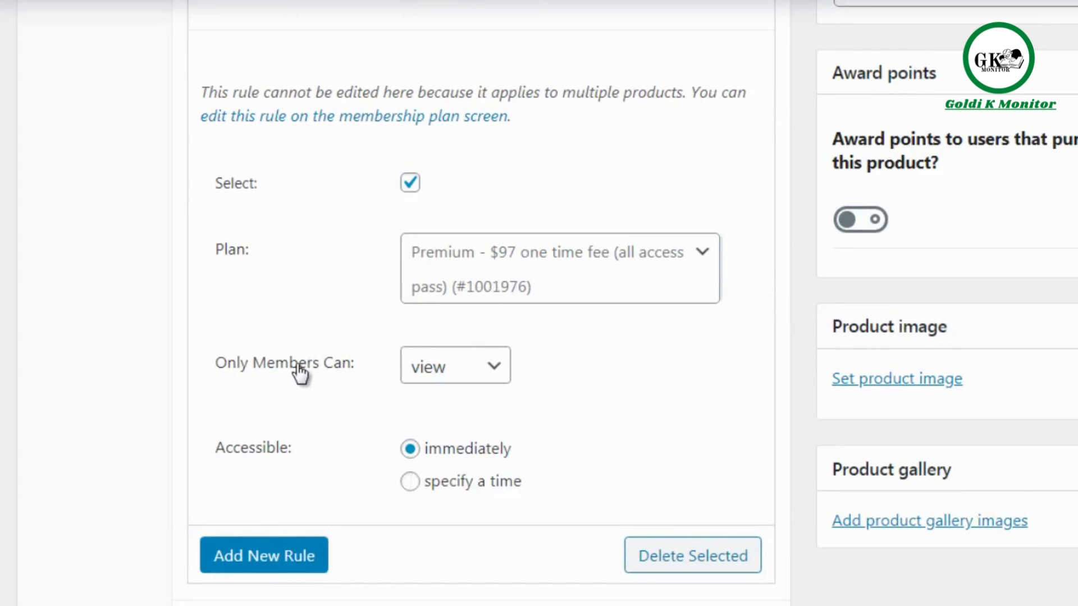
Try "purchase" as the members-only permission of the Premium restriction rule, and set it back to "view".
{"action": "left_click", "coordinate": [437, 375]}
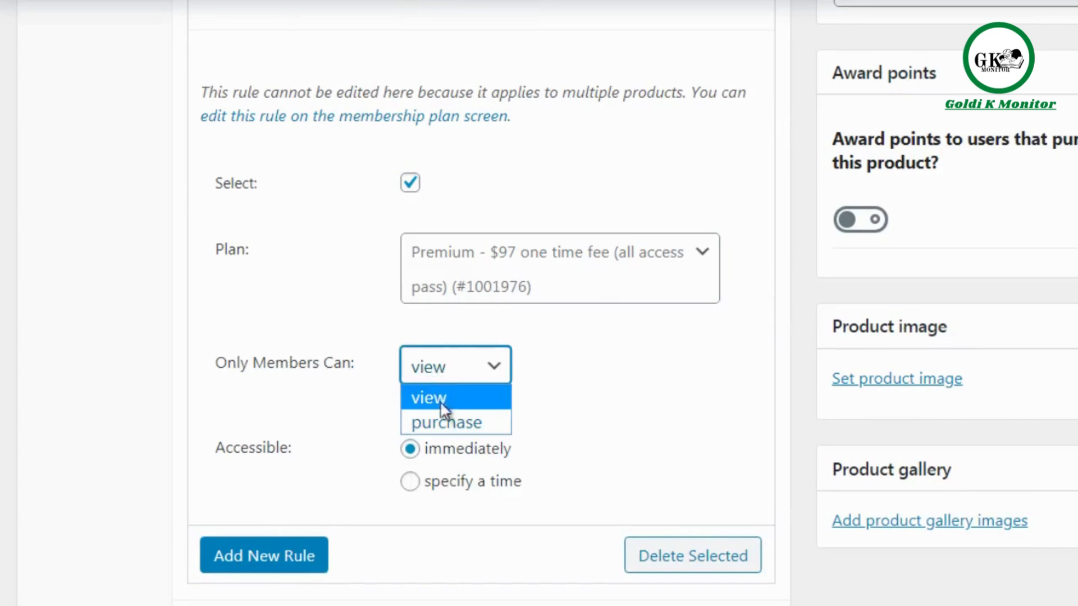
{"action": "left_click", "coordinate": [446, 423]}
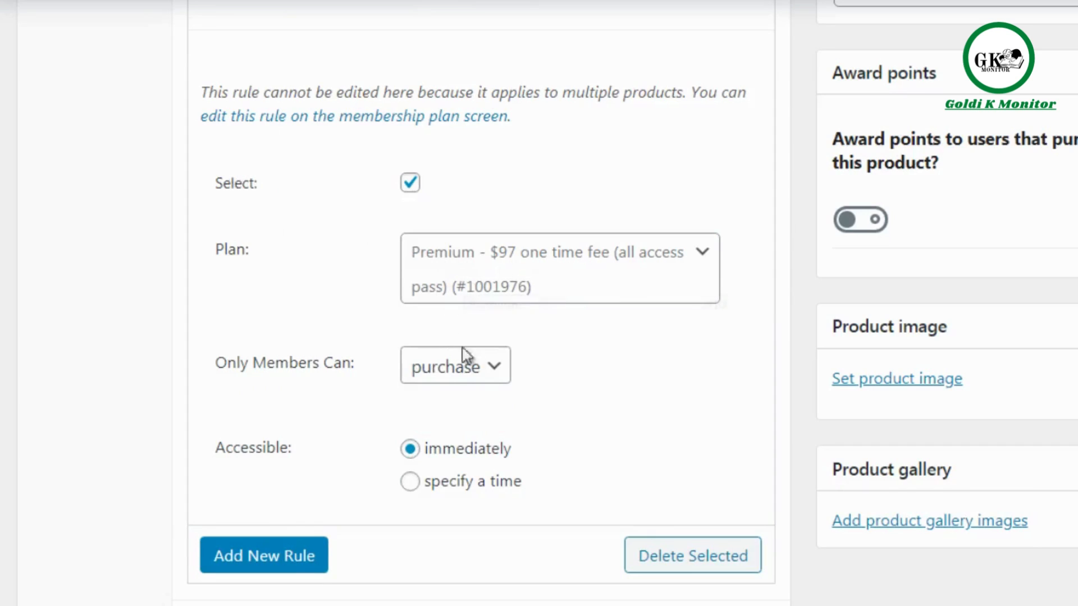
{"action": "left_click", "coordinate": [463, 371]}
{"action": "left_click", "coordinate": [459, 395]}
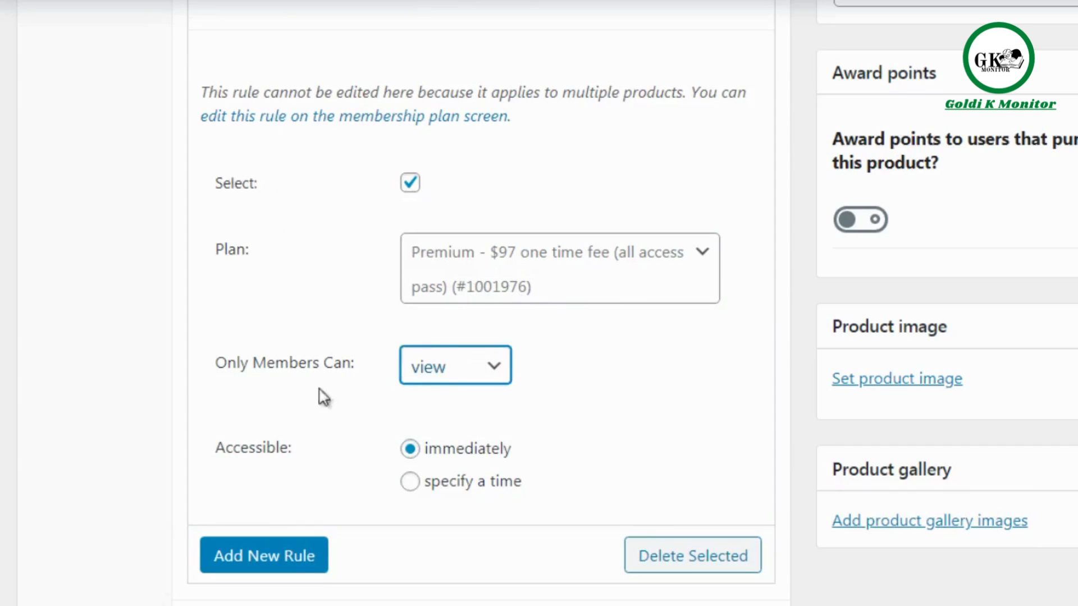
{"action": "left_click", "coordinate": [178, 375]}
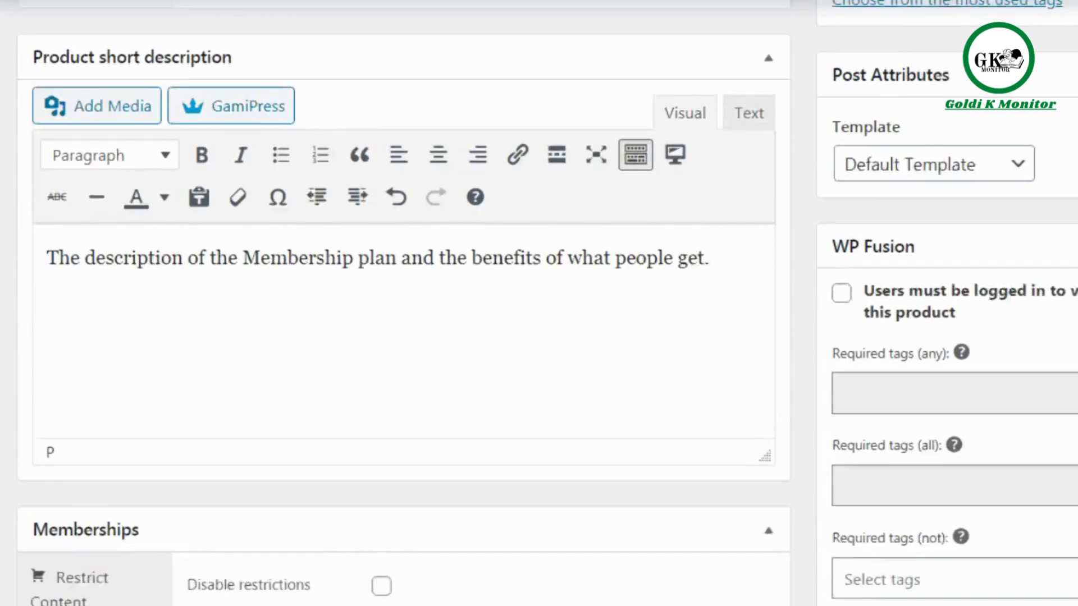
Try the custom viewing restricted message for this product, and turn it off again.
{"action": "scroll", "coordinate": [483, 303], "scroll_direction": "down", "scroll_amount": 3}
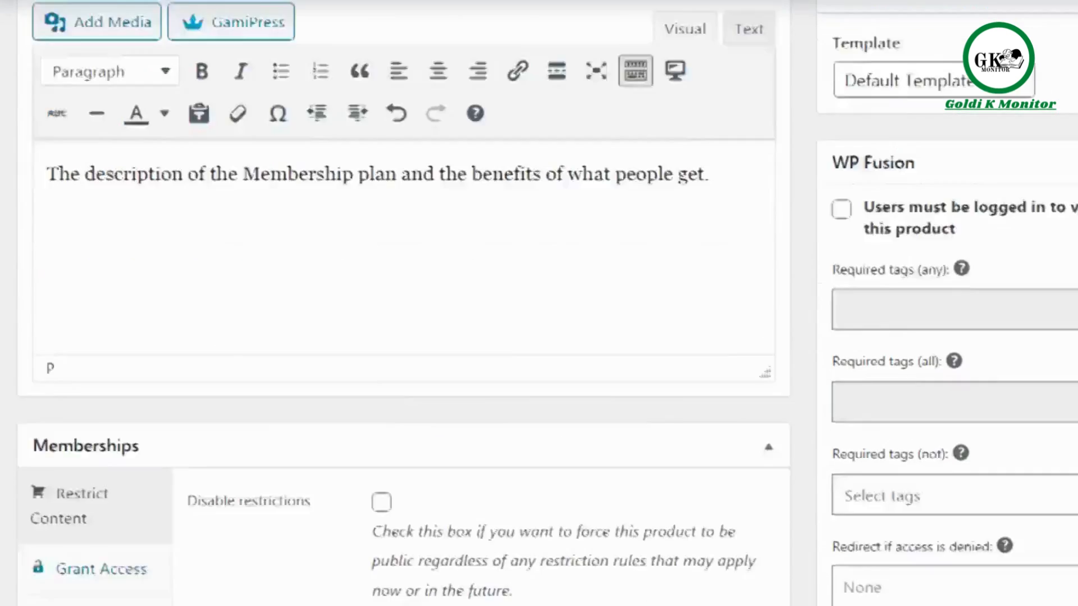
{"action": "scroll", "coordinate": [776, 260], "scroll_direction": "down", "scroll_amount": 3}
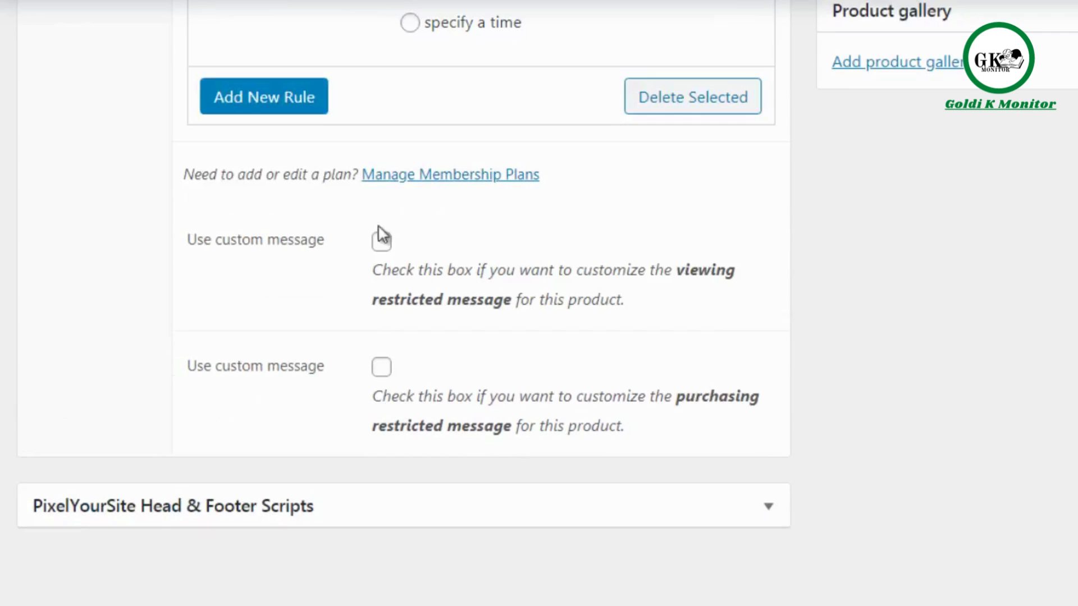
{"action": "left_click", "coordinate": [381, 244]}
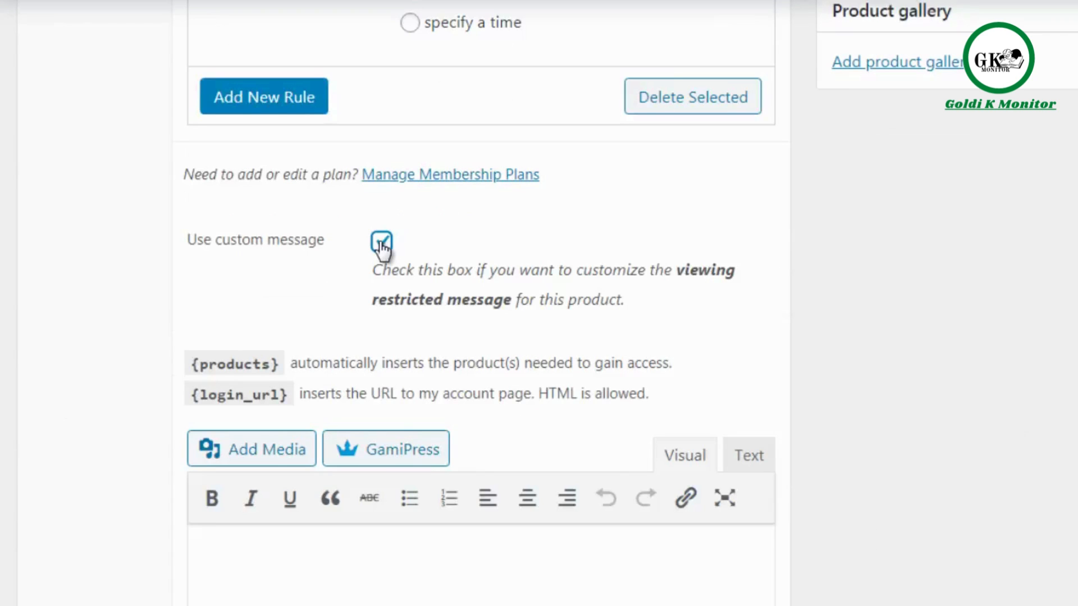
{"action": "left_click", "coordinate": [381, 244]}
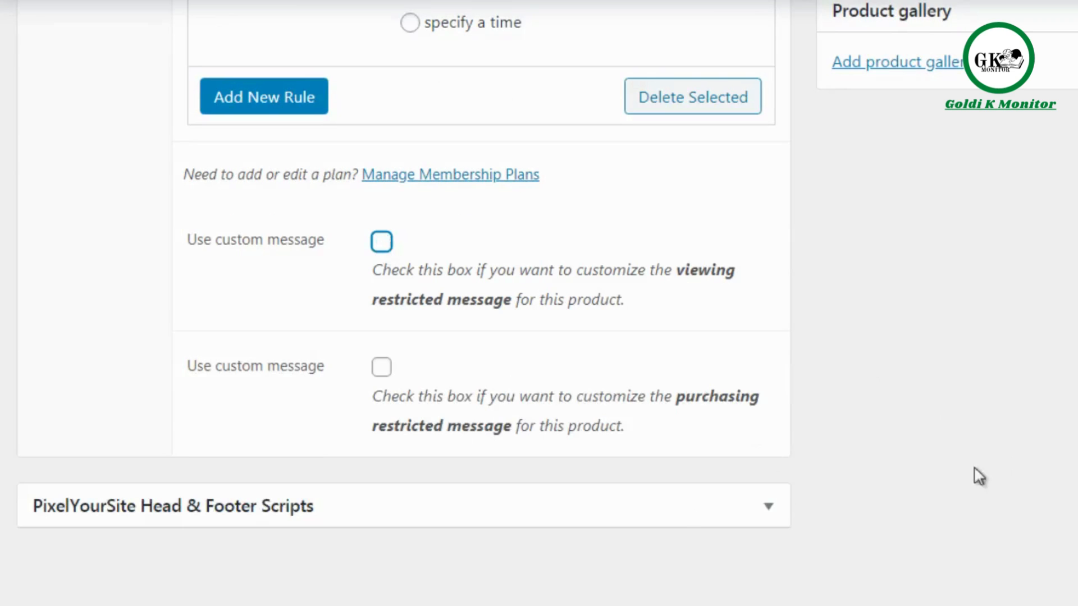
Publish the premium membership product.
{"action": "scroll", "coordinate": [538, 303], "scroll_direction": "up", "scroll_amount": 1}
{"action": "scroll", "coordinate": [125, 597], "scroll_direction": "up", "scroll_amount": 1}
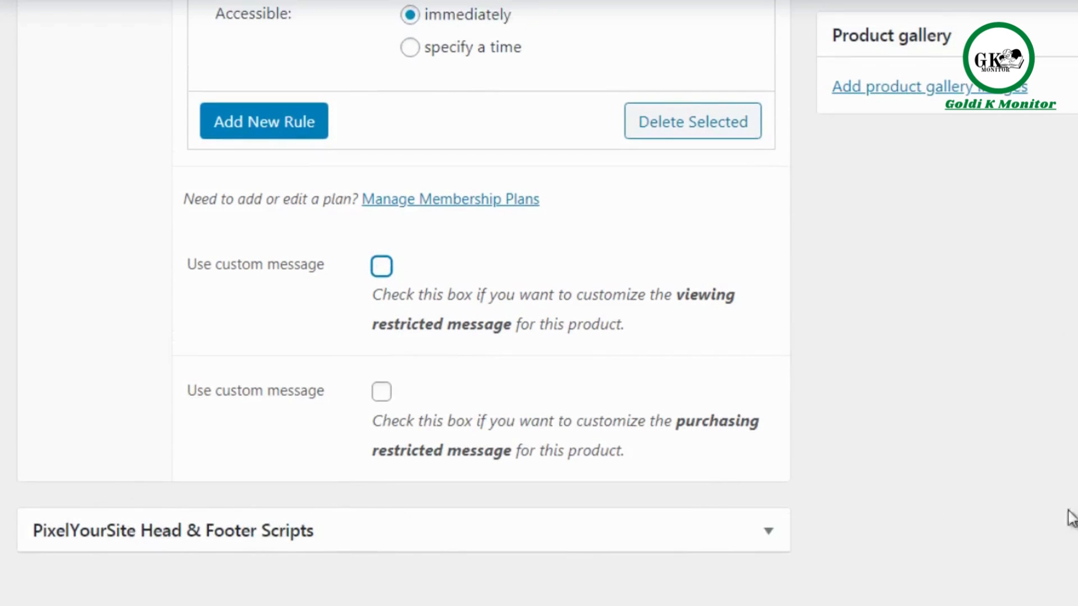
{"action": "scroll", "coordinate": [538, 303], "scroll_direction": "up", "scroll_amount": 15}
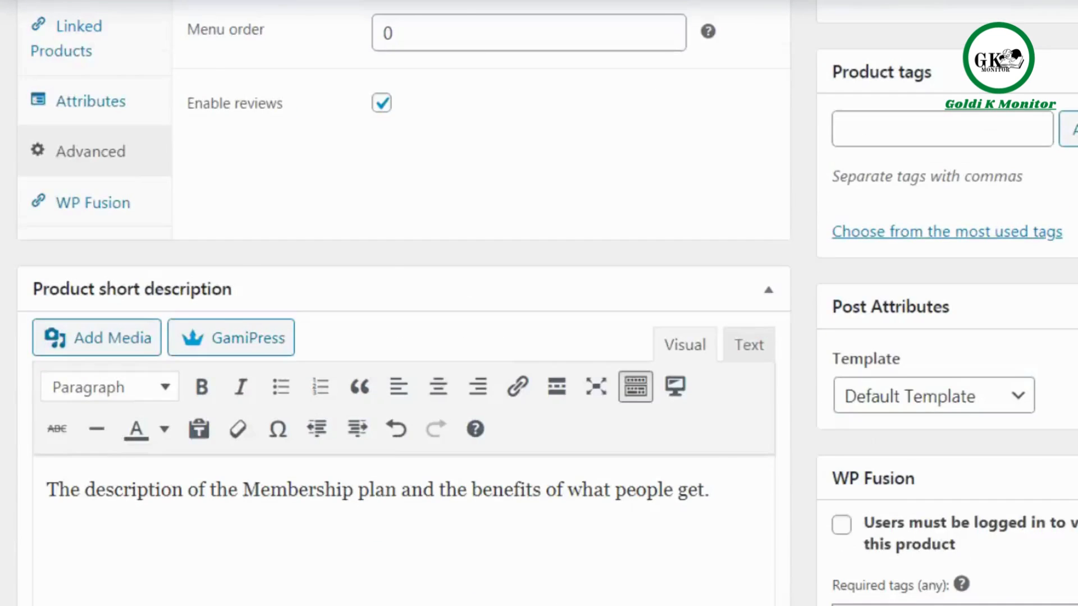
{"action": "scroll", "coordinate": [538, 303], "scroll_direction": "up", "scroll_amount": 9}
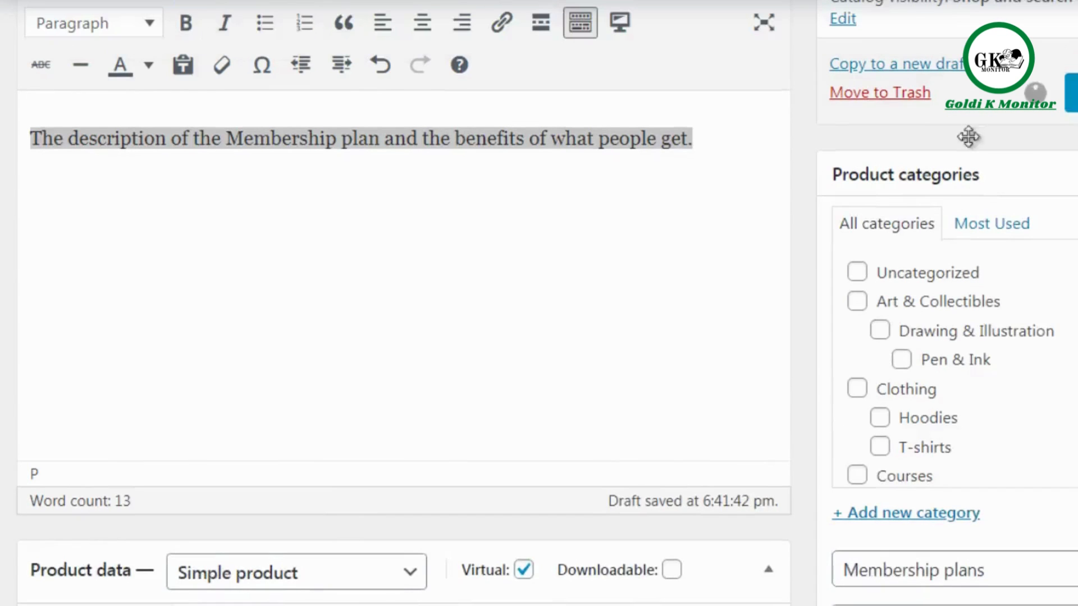
{"action": "scroll", "coordinate": [539, 303], "scroll_direction": "up", "scroll_amount": 5}
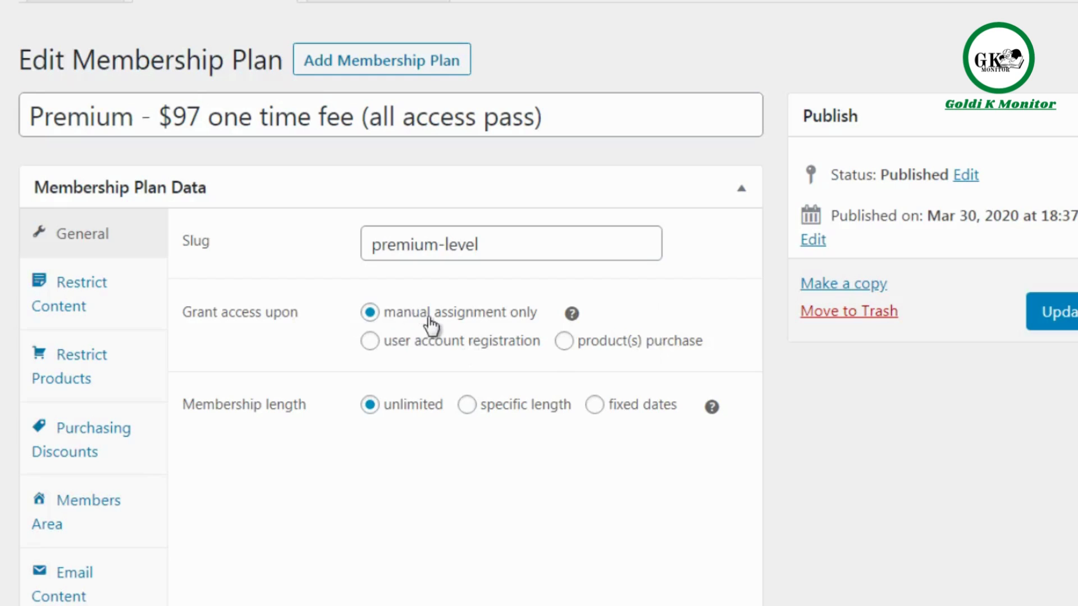
Grant access to the Premium plan upon purchase of the product "Premium - $97 one time fee (all access pass)" and update the plan.
{"action": "left_click", "coordinate": [564, 341]}
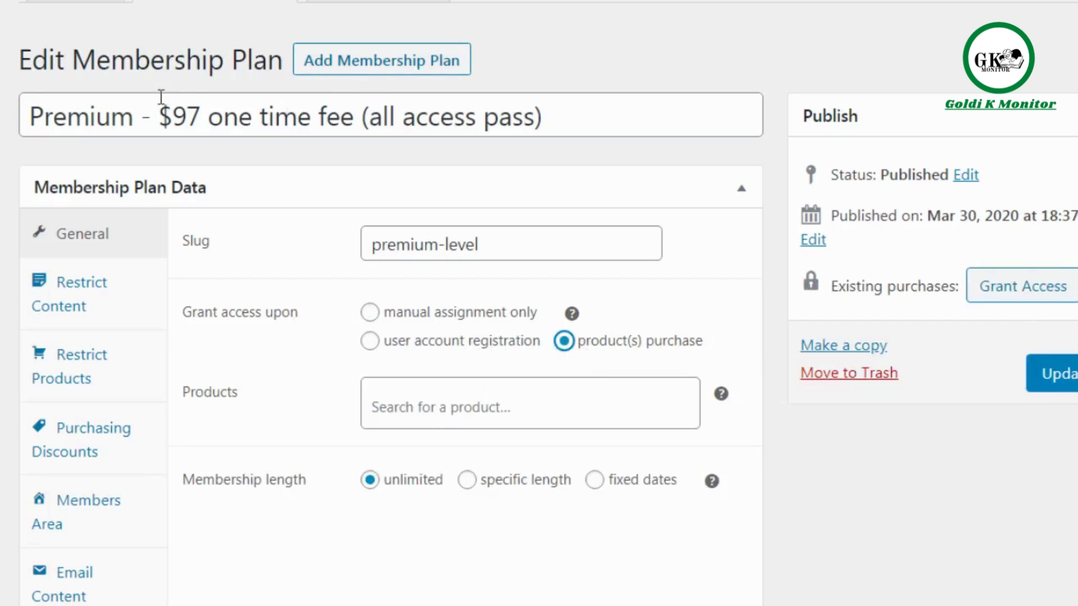
{"action": "left_click_drag", "start_coordinate": [133, 116], "coordinate": [31, 96]}
{"action": "key", "text": "ctrl+c"}
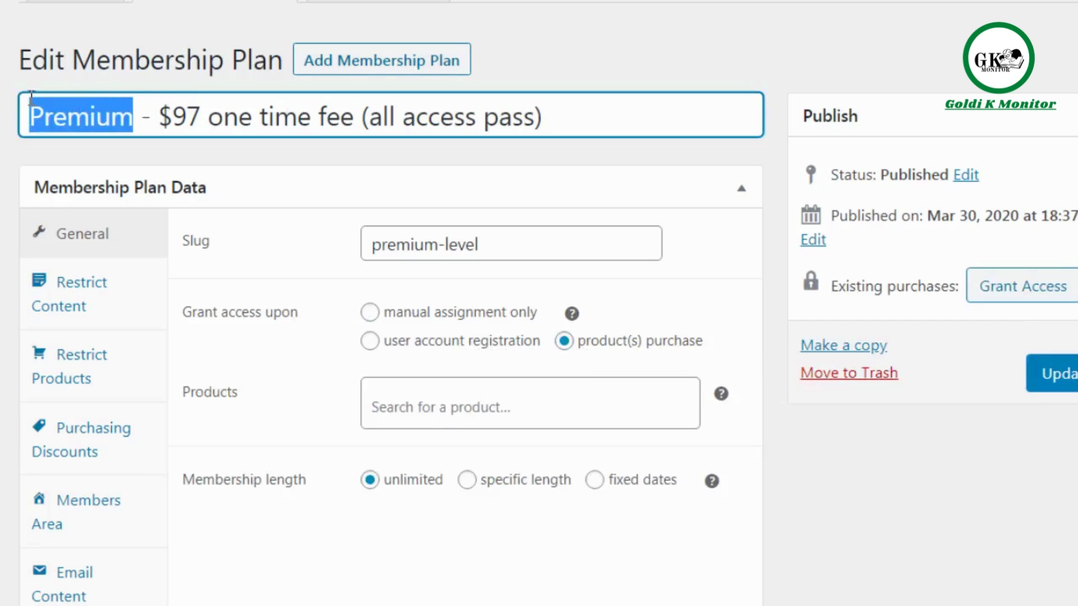
{"action": "left_click", "coordinate": [430, 408]}
{"action": "key", "text": "ctrl+v"}
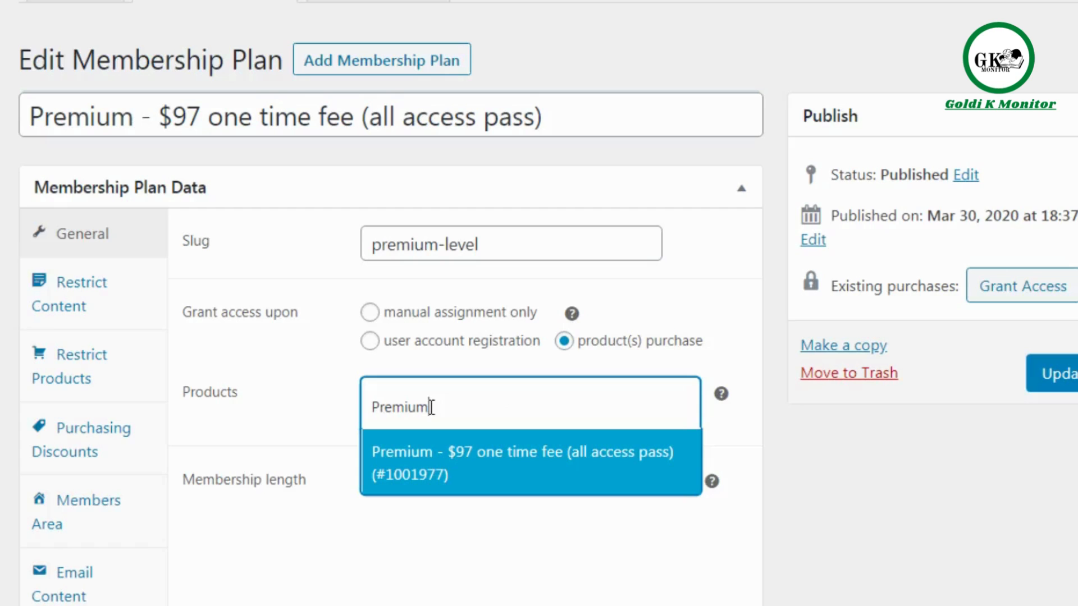
{"action": "left_click", "coordinate": [464, 466]}
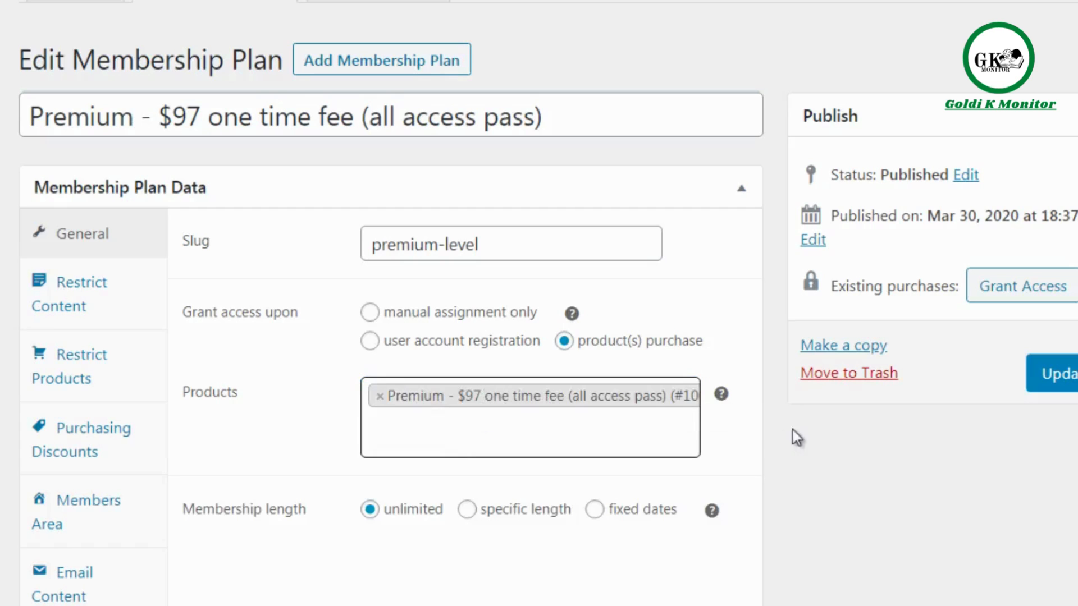
{"action": "left_click", "coordinate": [778, 427]}
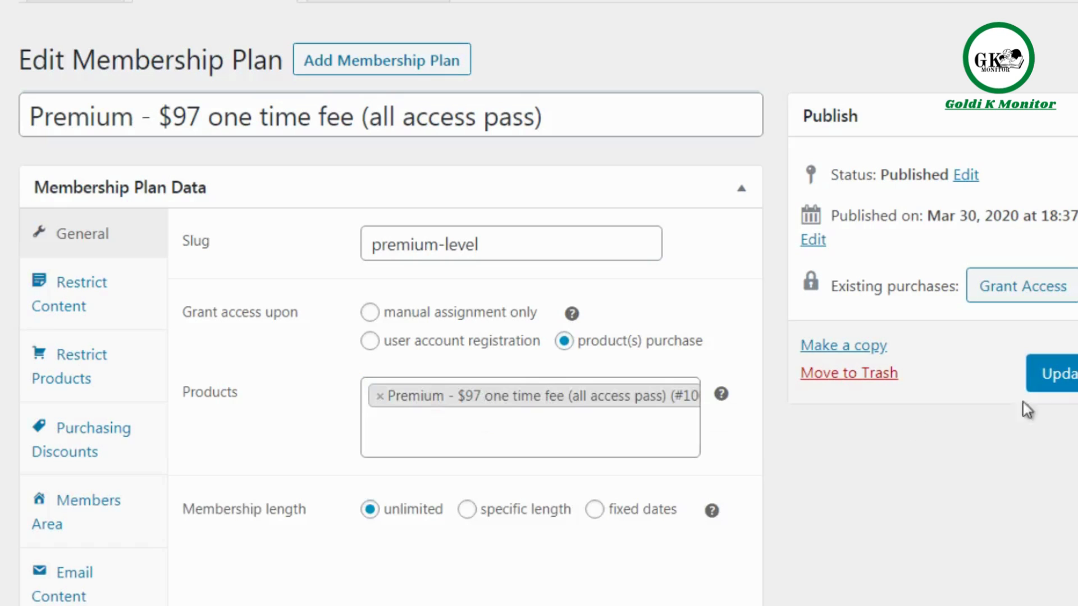
{"action": "left_click", "coordinate": [1058, 378]}
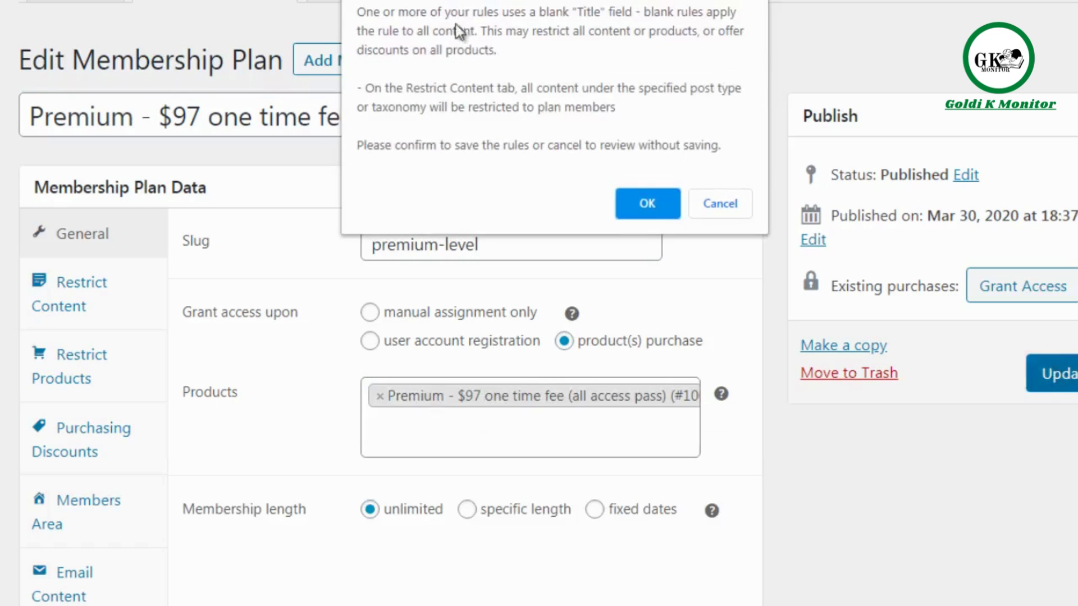
{"action": "left_click", "coordinate": [647, 205]}
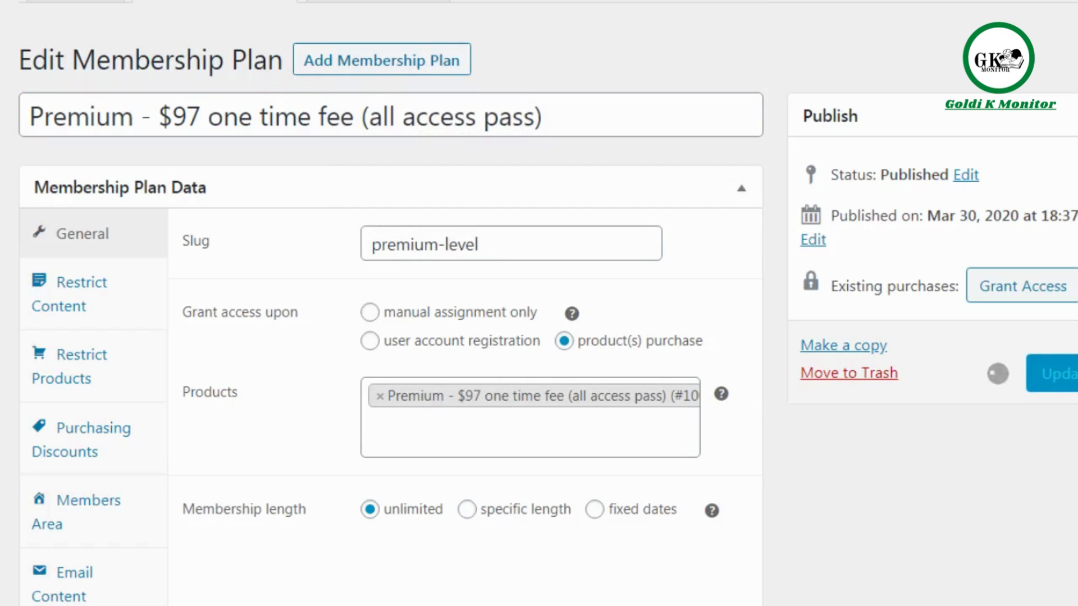
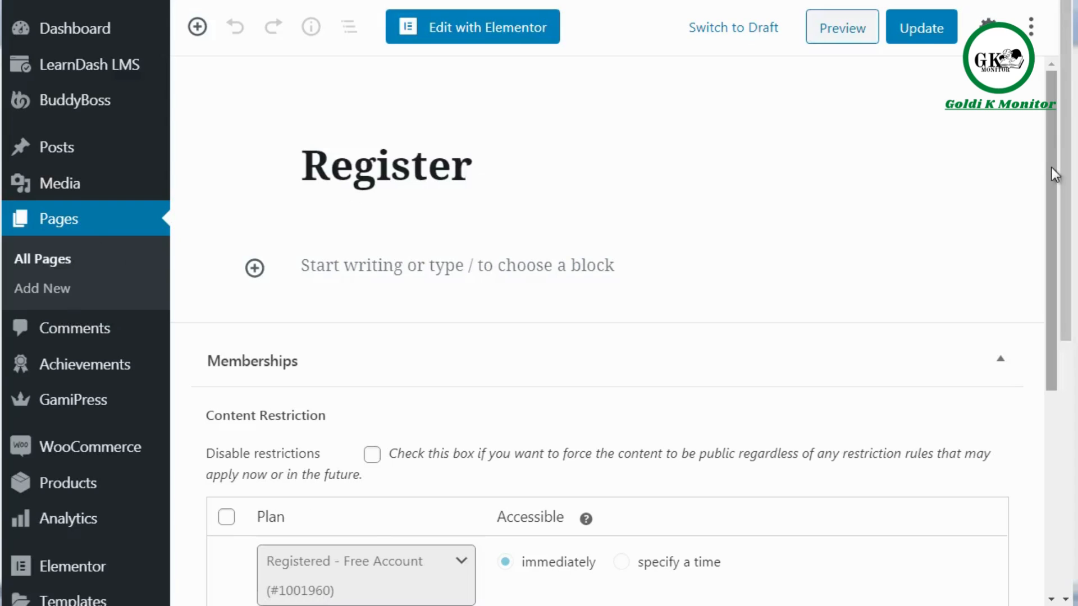
Try adding a content restriction rule to the Register page, and delete the added rule again.
{"action": "left_click_drag", "start_coordinate": [1051, 168], "coordinate": [1053, 325]}
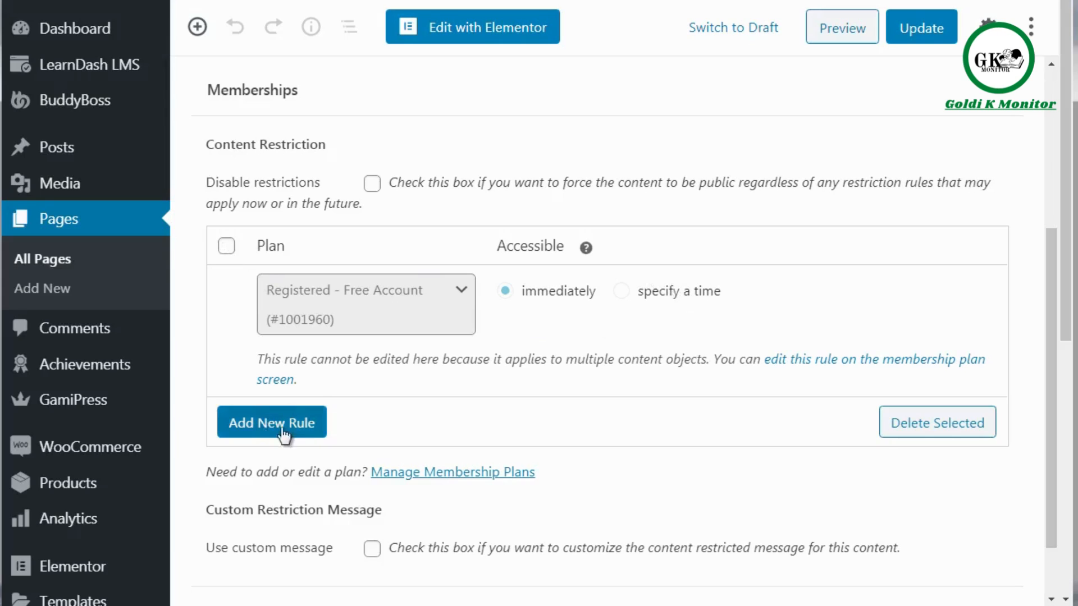
{"action": "left_click", "coordinate": [301, 427]}
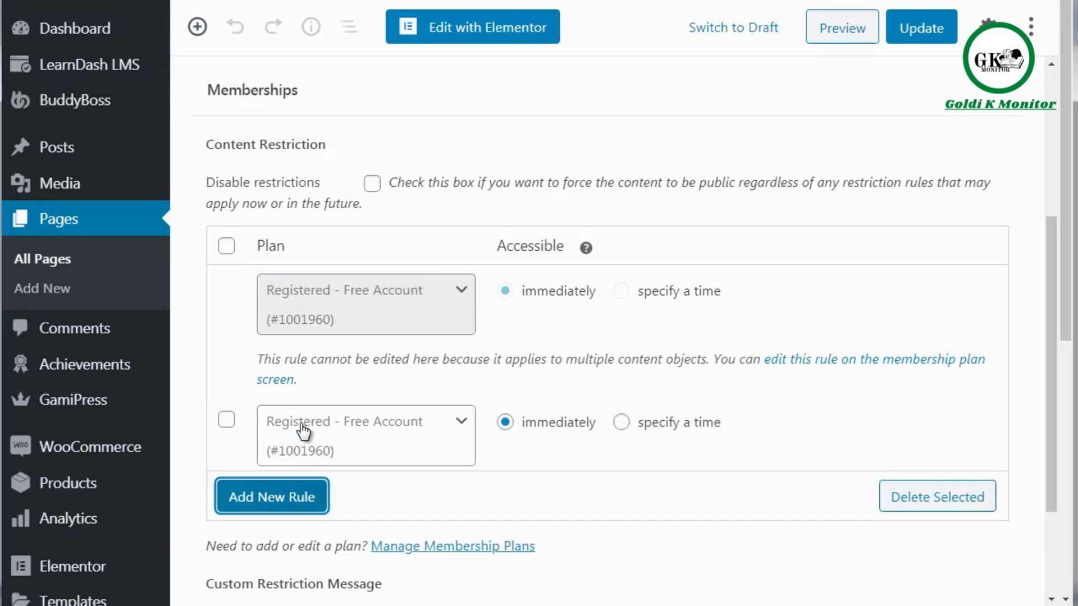
{"action": "left_click", "coordinate": [227, 420]}
{"action": "left_click", "coordinate": [446, 433]}
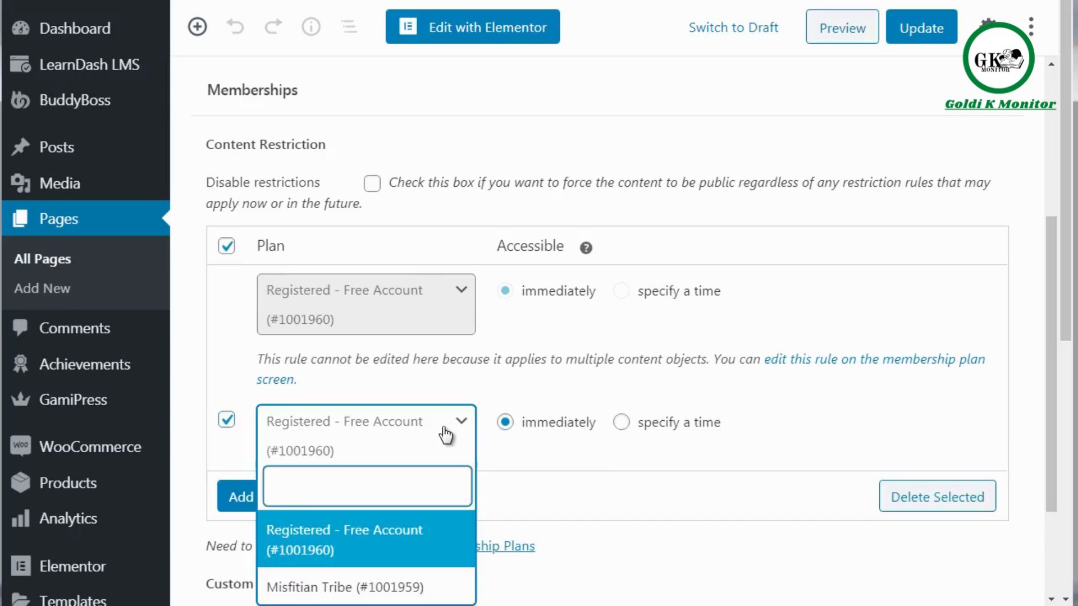
{"action": "left_click", "coordinate": [452, 428]}
{"action": "left_click", "coordinate": [225, 425]}
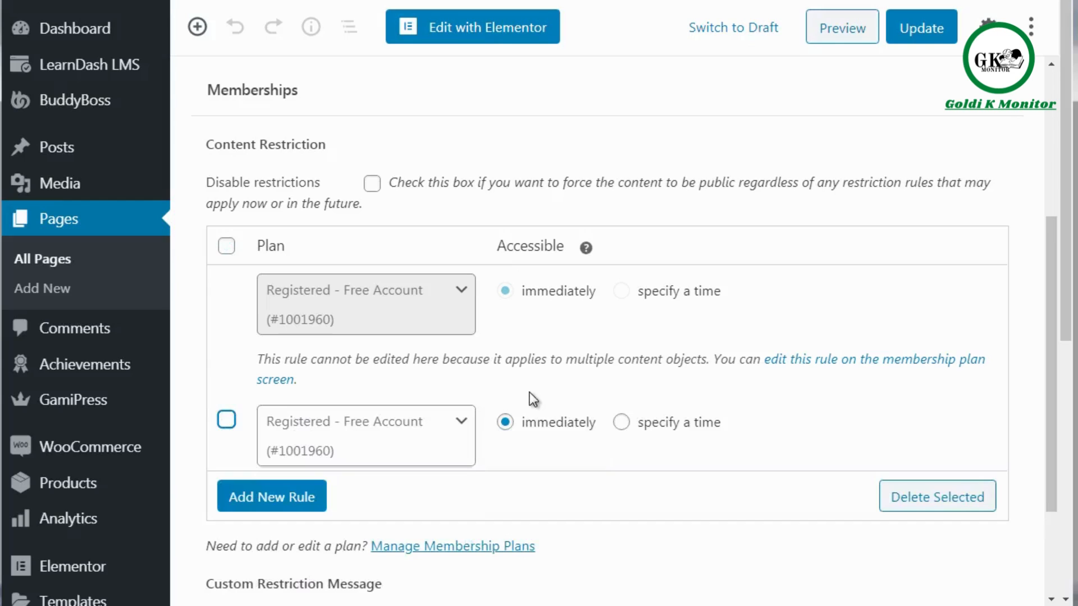
{"action": "left_click", "coordinate": [226, 425]}
{"action": "left_click", "coordinate": [971, 497]}
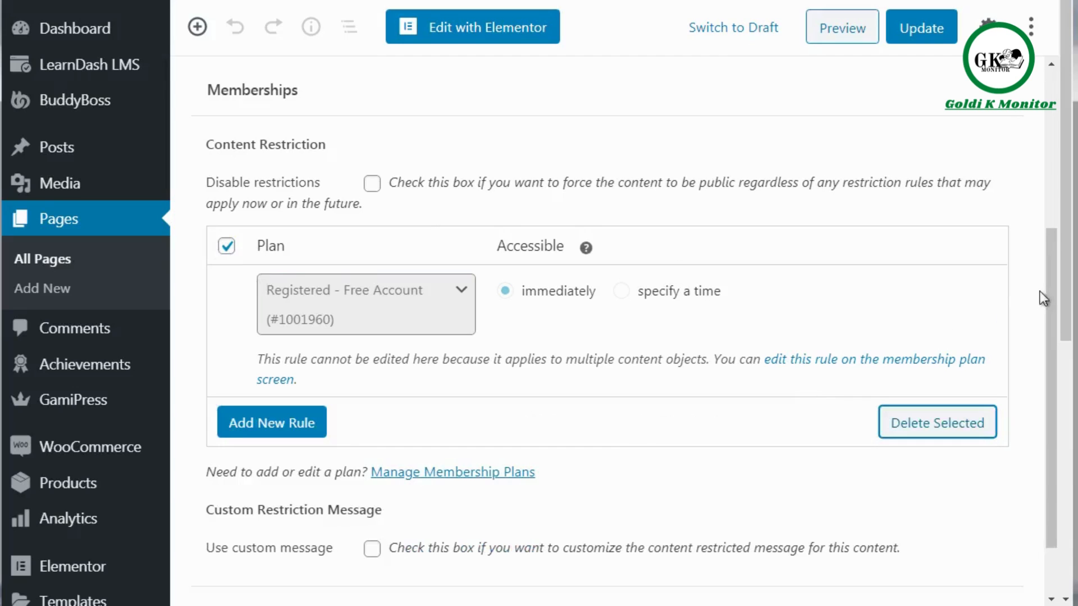
{"action": "left_click_drag", "start_coordinate": [1046, 289], "coordinate": [1068, 182]}
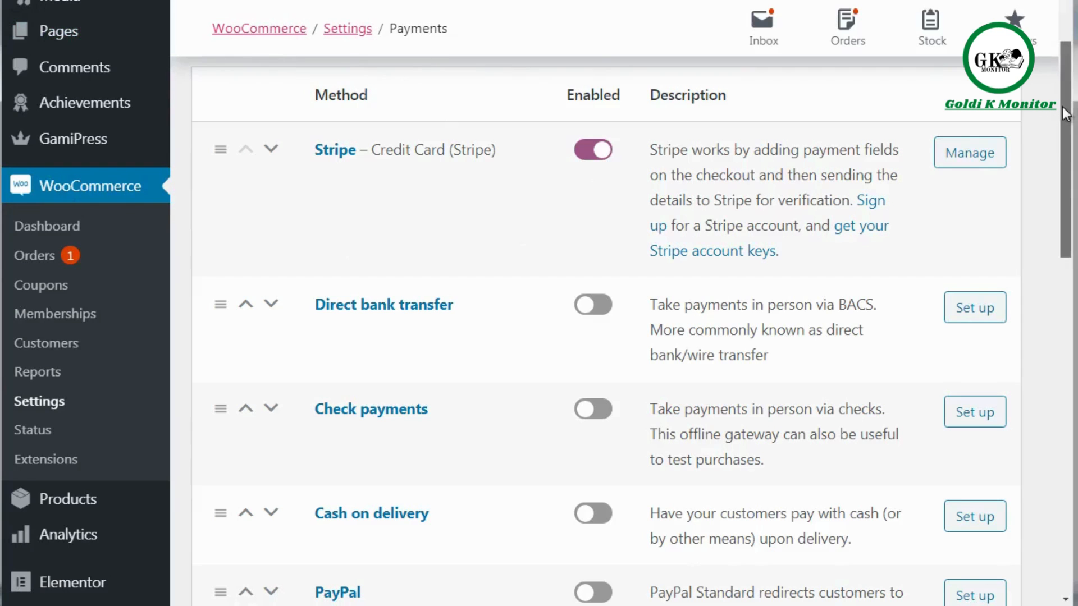
Review the available payment methods and their enabled status in the WooCommerce payment settings.
{"action": "left_click_drag", "start_coordinate": [1065, 114], "coordinate": [1065, 449]}
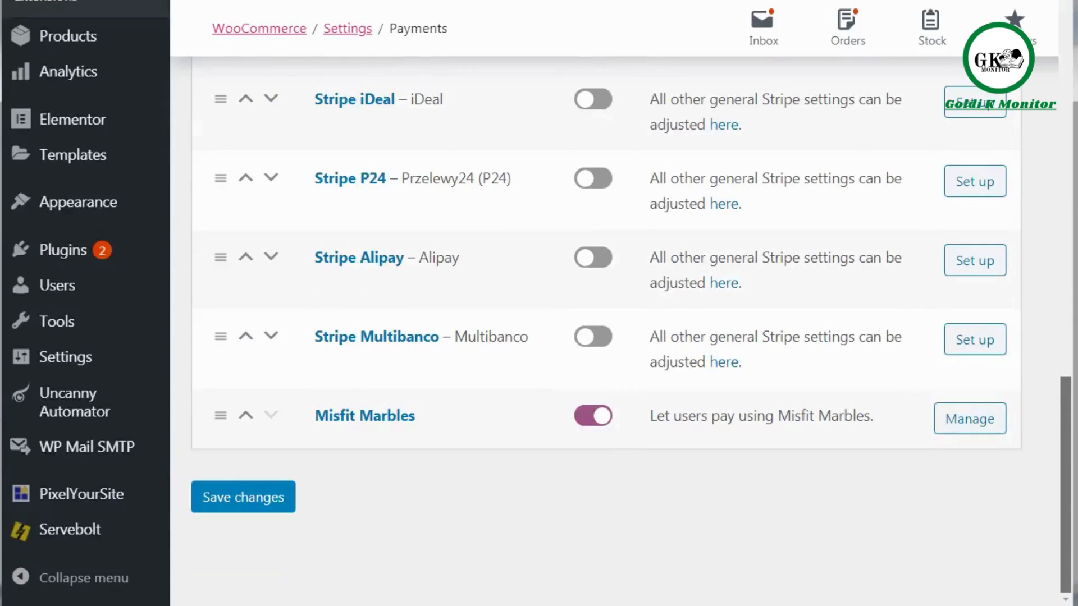
{"action": "scroll", "coordinate": [595, 303], "scroll_direction": "up", "scroll_amount": 9}
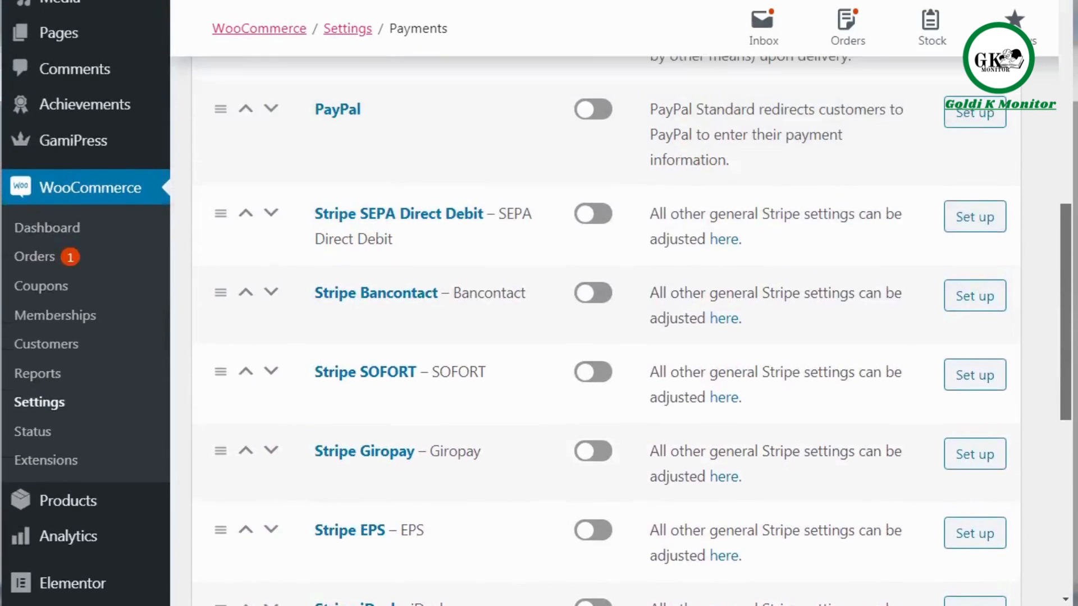
{"action": "left_click_drag", "start_coordinate": [1059, 264], "coordinate": [1071, 128]}
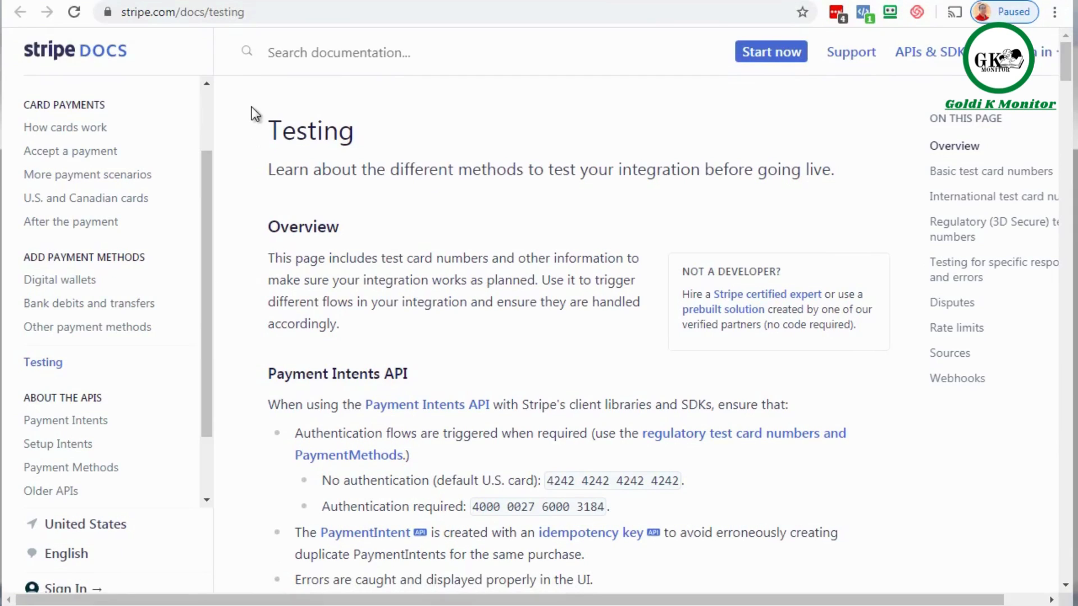
Copy the Visa test card number from the basic test card numbers on Stripe's Testing documentation page.
{"action": "left_click", "coordinate": [260, 18]}
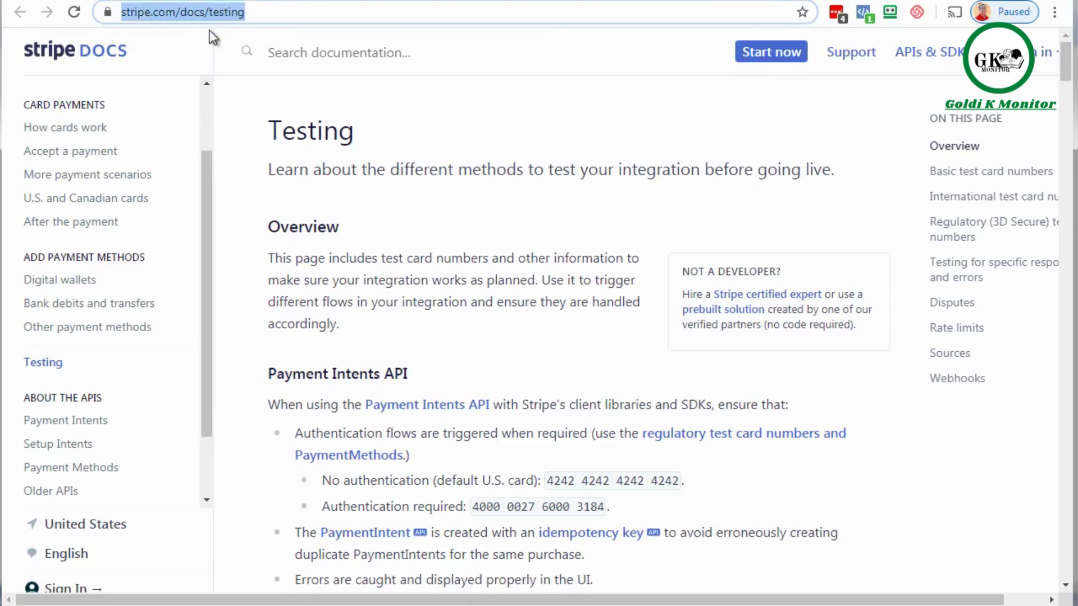
{"action": "left_click", "coordinate": [247, 145]}
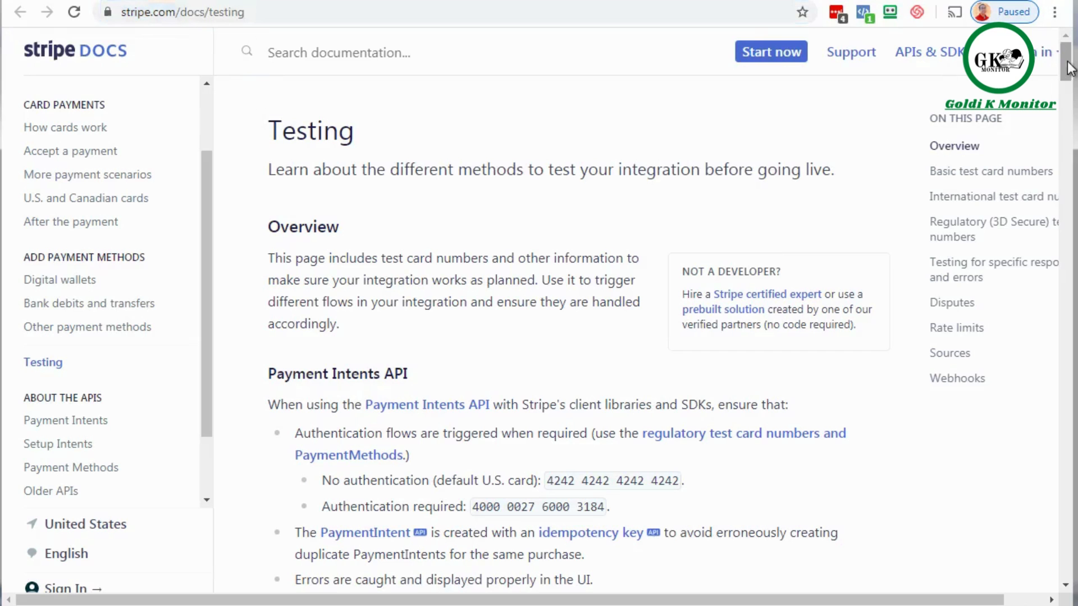
{"action": "left_click_drag", "start_coordinate": [1070, 67], "coordinate": [1060, 142]}
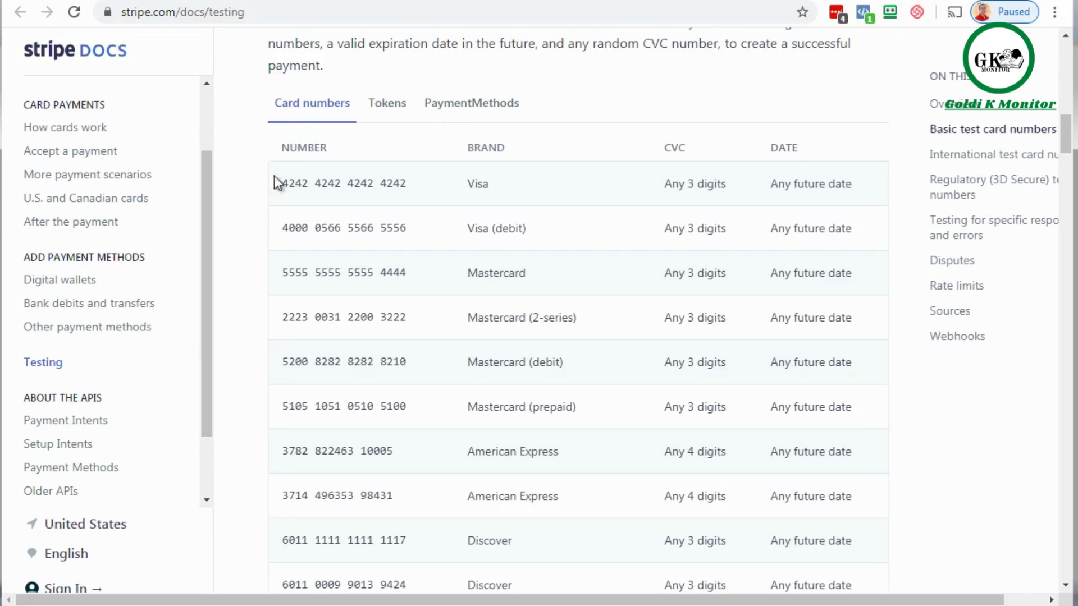
{"action": "left_click_drag", "start_coordinate": [282, 183], "coordinate": [408, 186]}
{"action": "right_click", "coordinate": [398, 186]}
{"action": "left_click", "coordinate": [433, 197]}
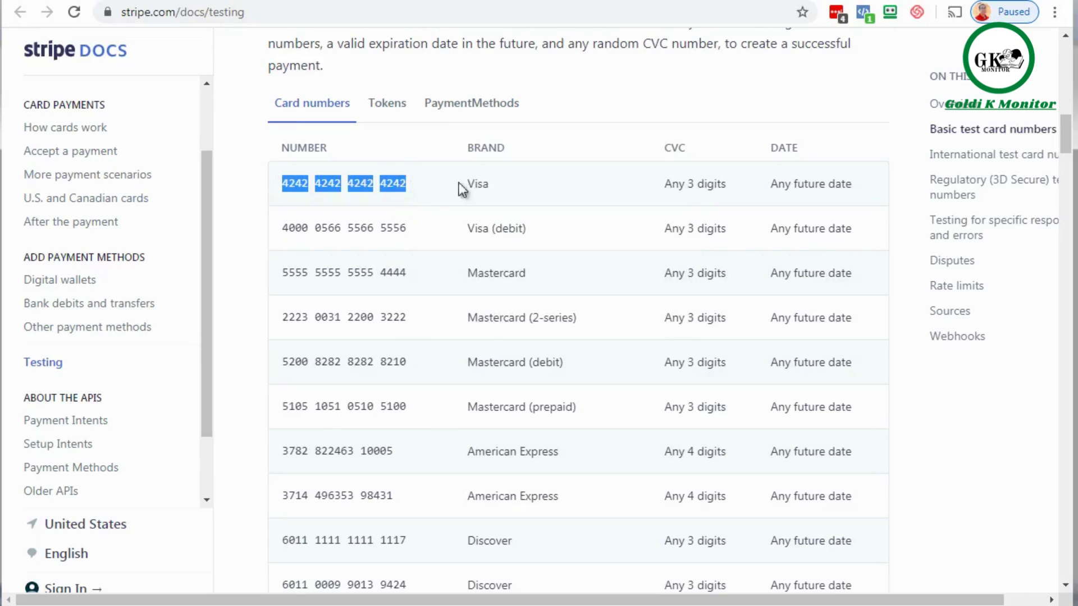
{"action": "left_click", "coordinate": [485, 183]}
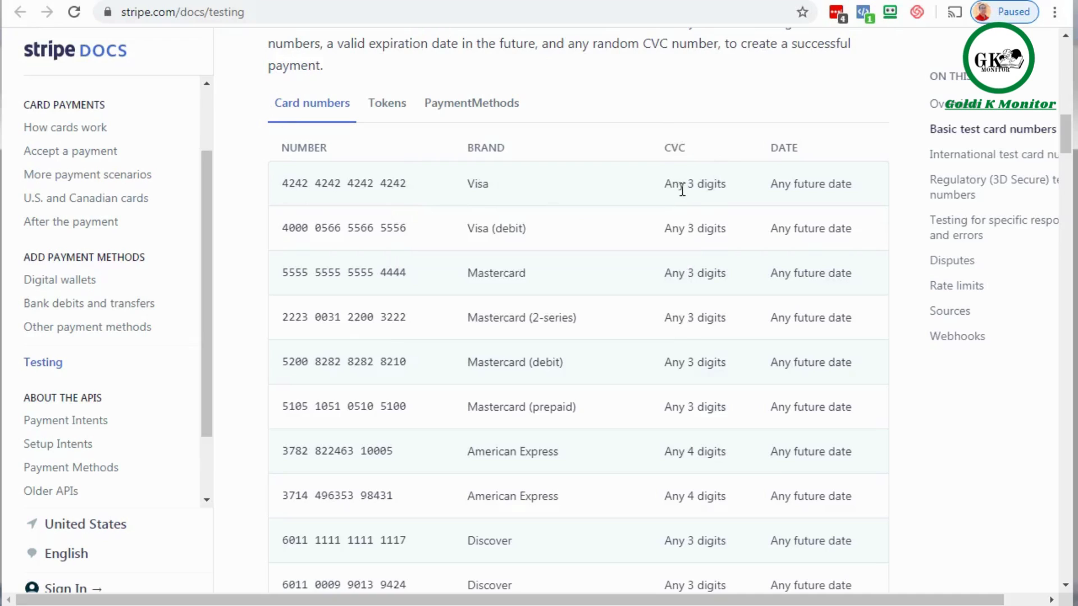
Check the CVC and expiration date requirements for the Visa test card.
{"action": "left_click_drag", "start_coordinate": [679, 185], "coordinate": [714, 185]}
{"action": "left_click_drag", "start_coordinate": [787, 183], "coordinate": [842, 184]}
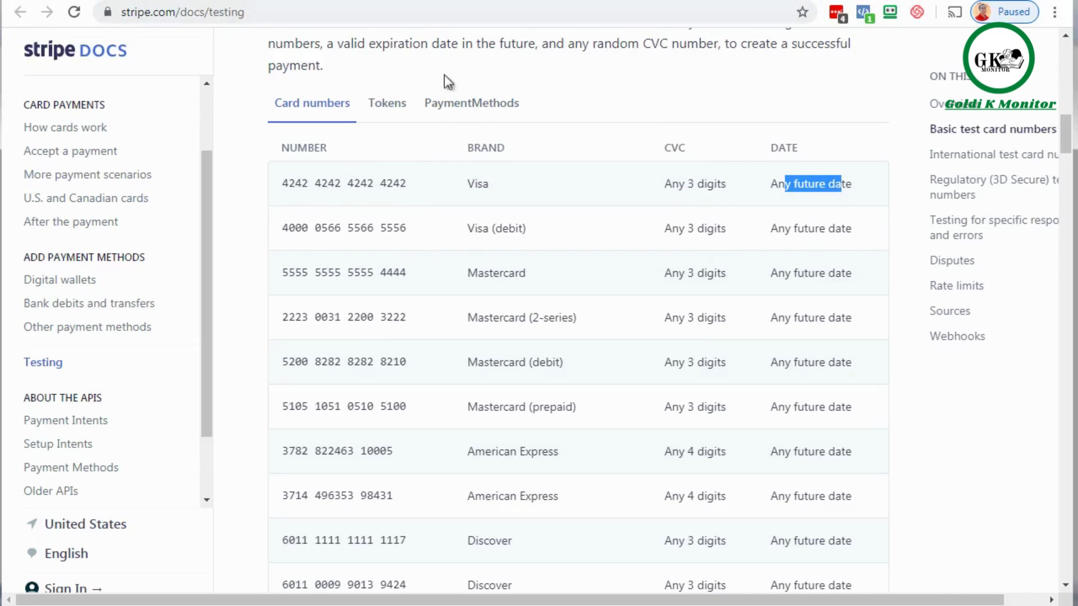
{"action": "left_click", "coordinate": [242, 116]}
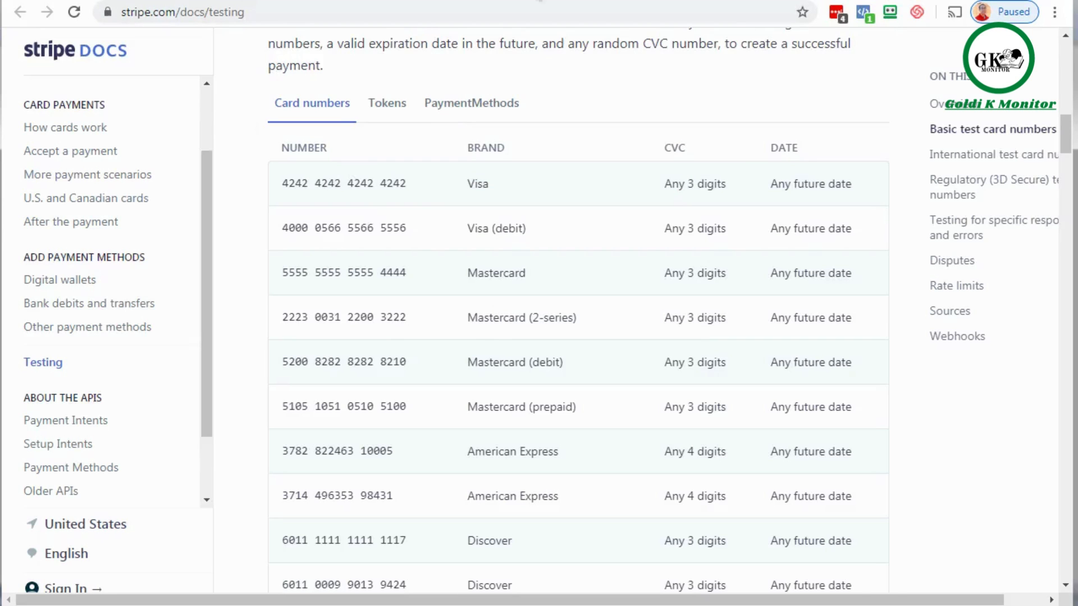
Paste the copied test card number into the Stripe checkout form, set the expiry date to 12/30 and enter a three-digit card code.
{"action": "key", "text": "F11"}
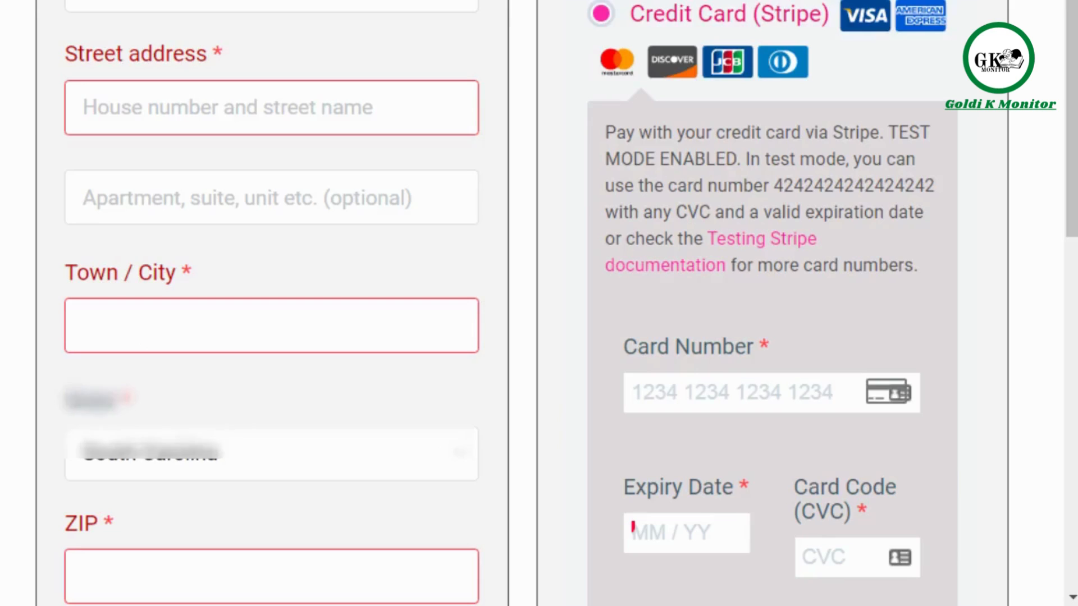
{"action": "scroll", "coordinate": [289, 96], "scroll_direction": "down", "scroll_amount": 1}
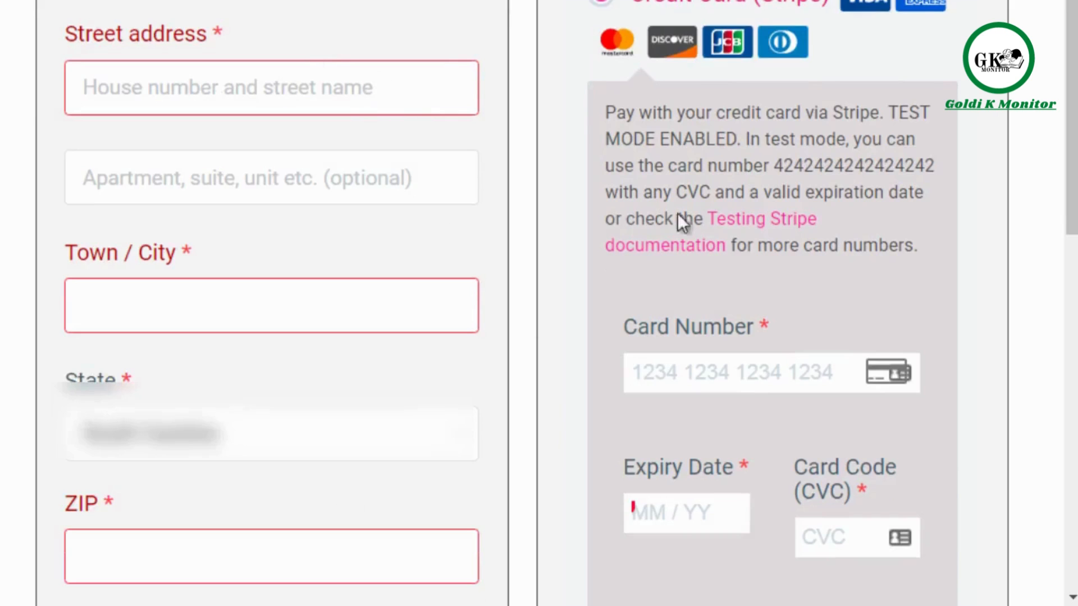
{"action": "left_click_drag", "start_coordinate": [1073, 120], "coordinate": [1073, 161]}
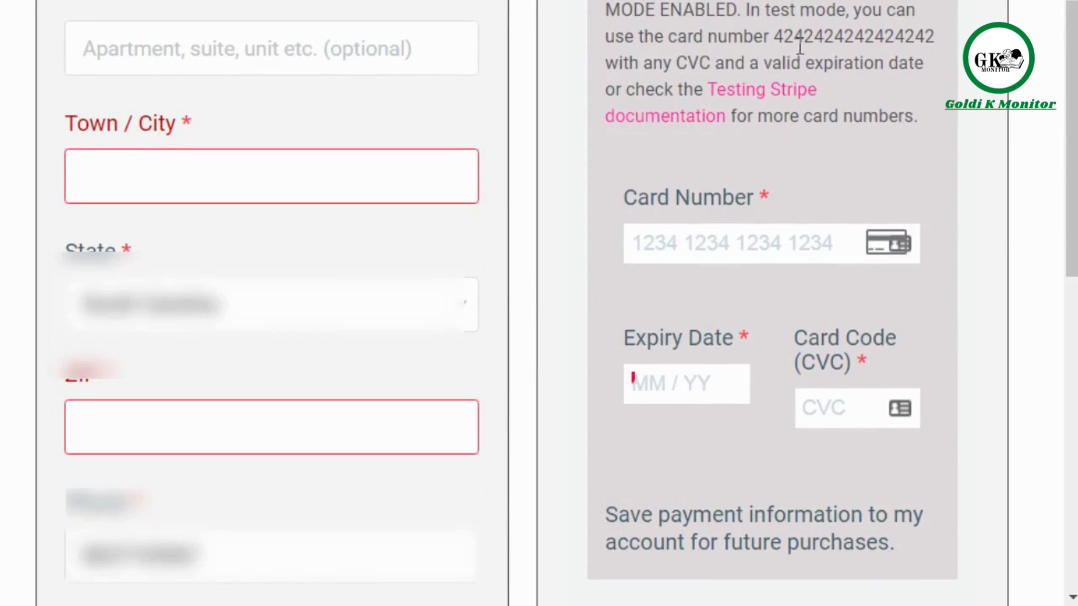
{"action": "left_click", "coordinate": [736, 241]}
{"action": "key", "text": "ctrl+v"}
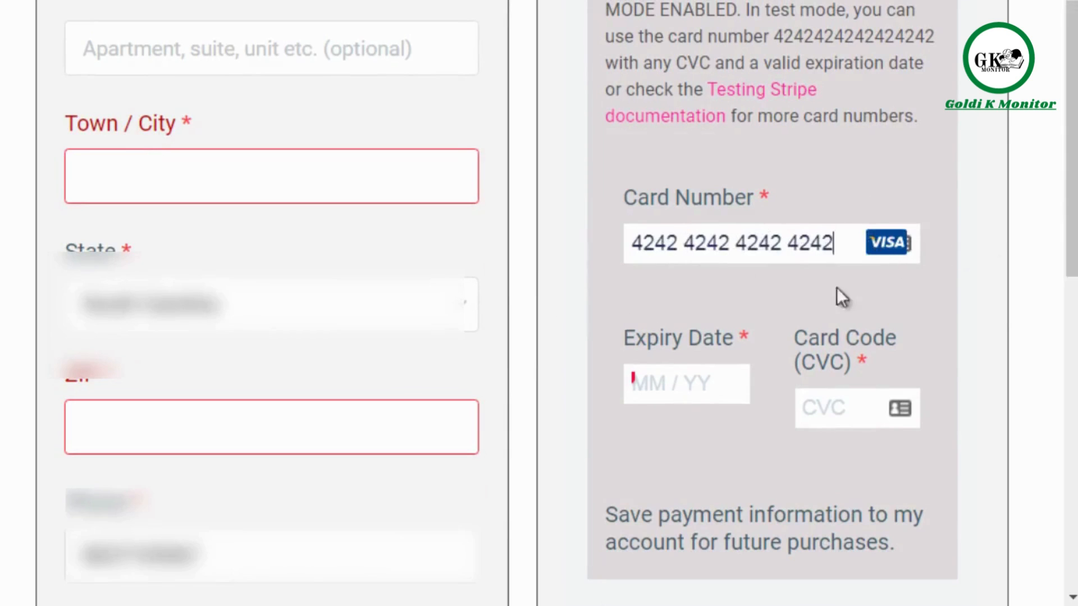
{"action": "left_click", "coordinate": [664, 380]}
{"action": "type", "text": "12 / 30"}
{"action": "left_click", "coordinate": [824, 408]}
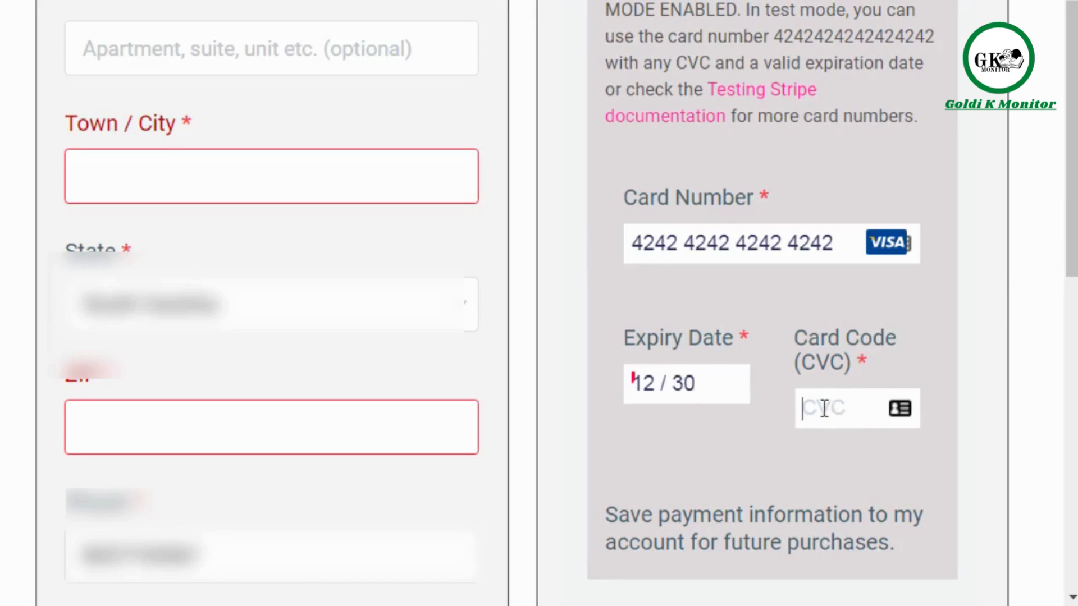
{"action": "type", "text": "243"}
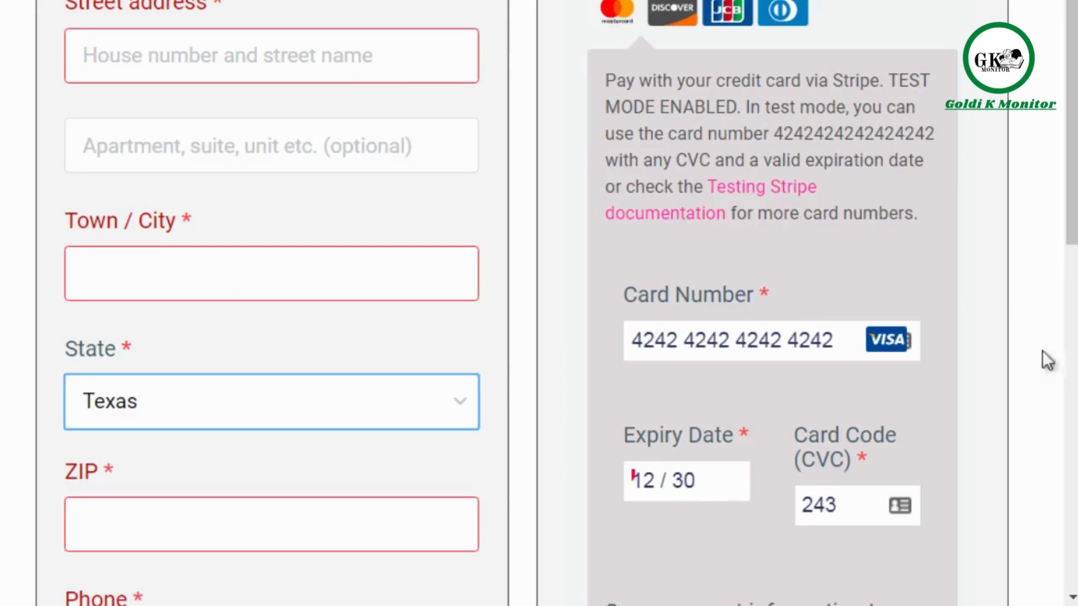
{"action": "scroll", "coordinate": [1064, 193], "scroll_direction": "down", "scroll_amount": 1}
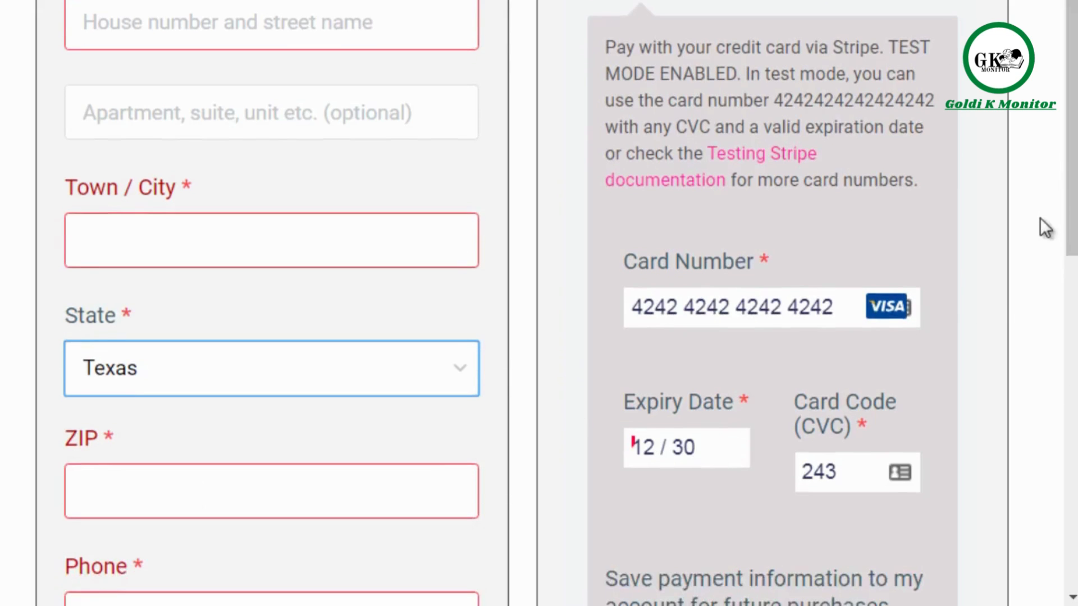